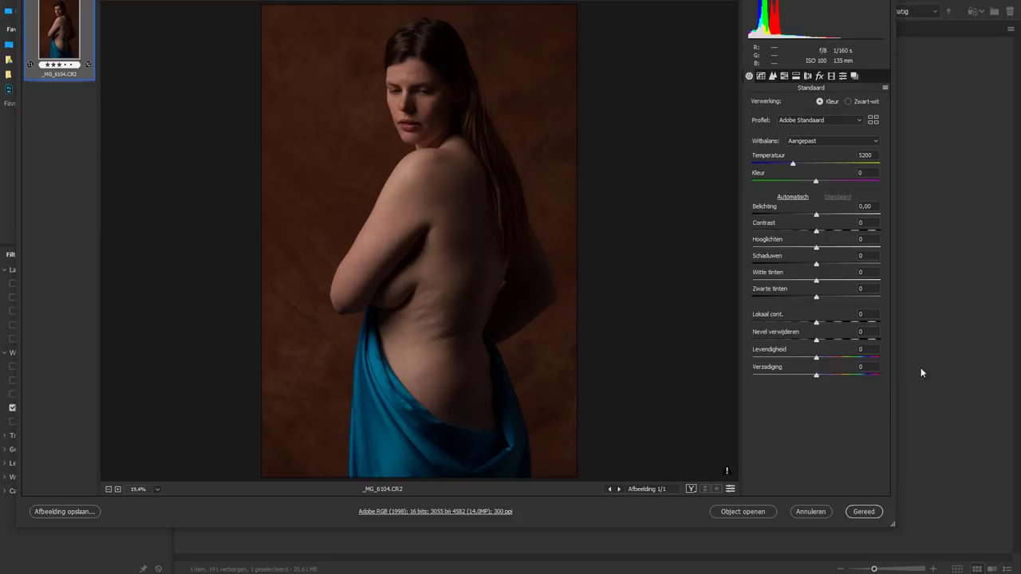
# - In Camera Raw, set exposure +0,15, highlights -11, shadows +43, blacks +13 and temperature 4900
pyautogui.moveTo(818, 215); pyautogui.dragTo(821, 216)
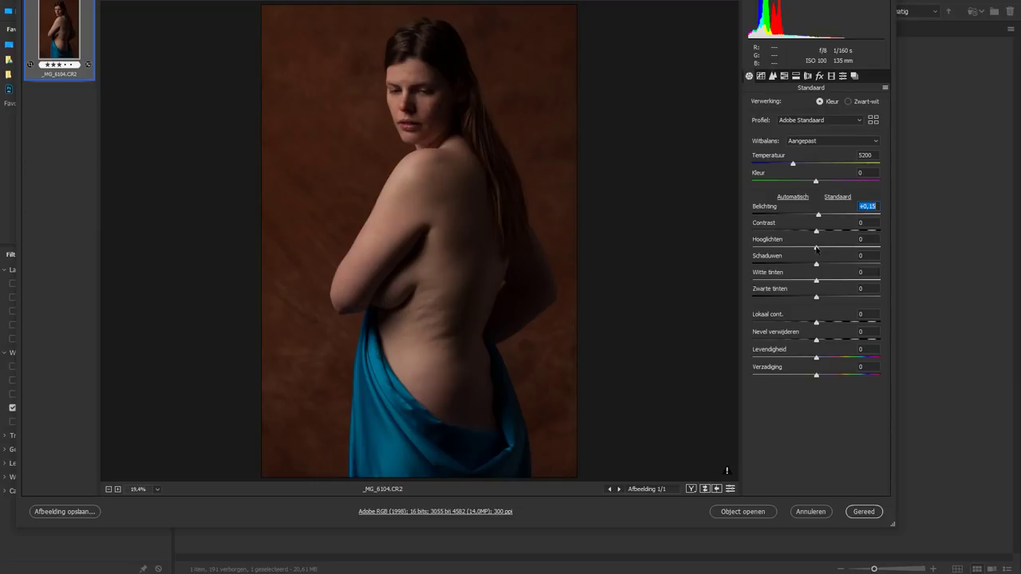
pyautogui.moveTo(816, 248); pyautogui.dragTo(846, 267)
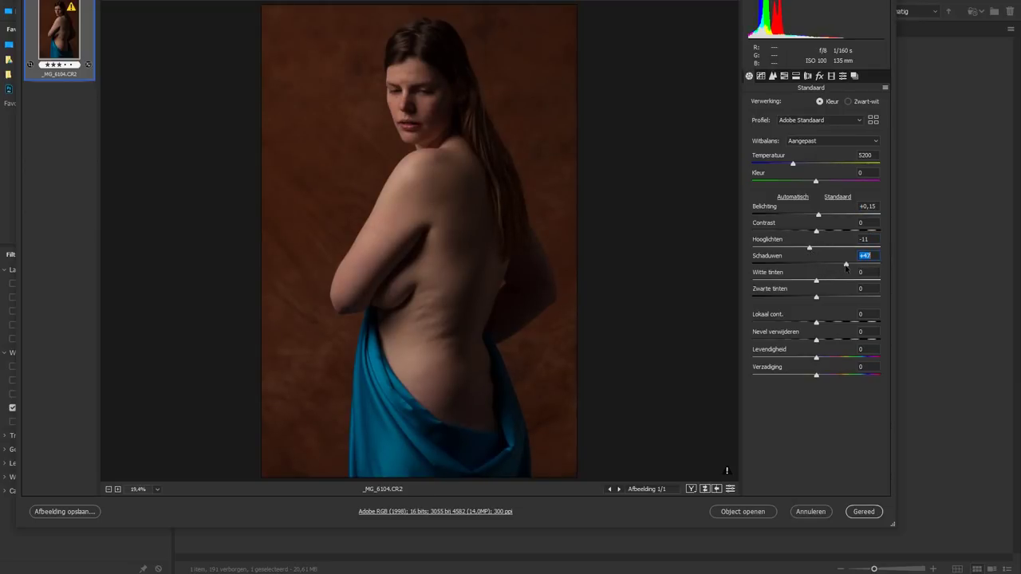
pyautogui.moveTo(817, 298); pyautogui.dragTo(827, 298)
pyautogui.moveTo(792, 164); pyautogui.dragTo(789, 166)
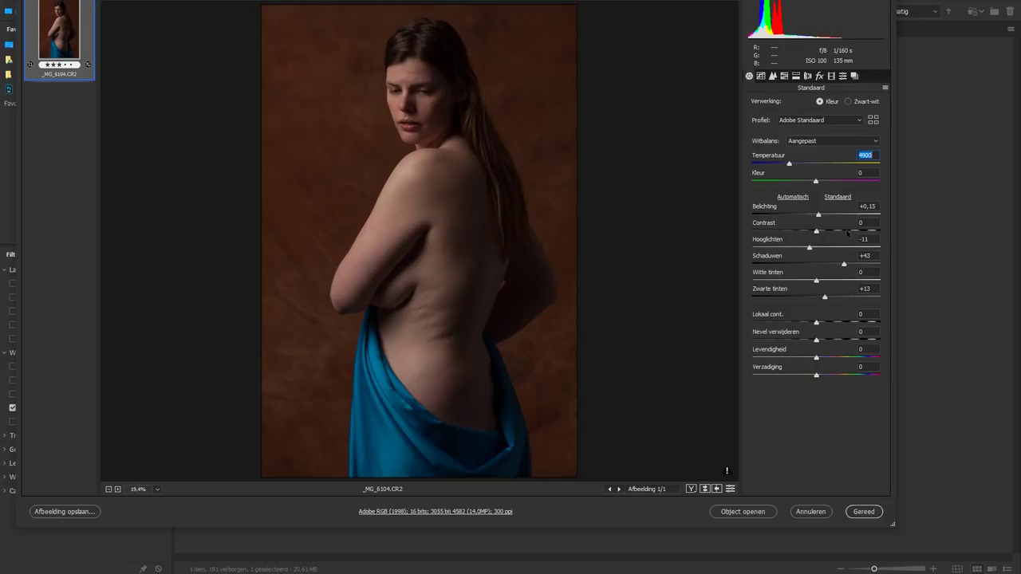
# - Restore exposure to +0,15, lower saturation to -15, and open the photo in Photoshop
pyautogui.moveTo(819, 218); pyautogui.dragTo(839, 222)
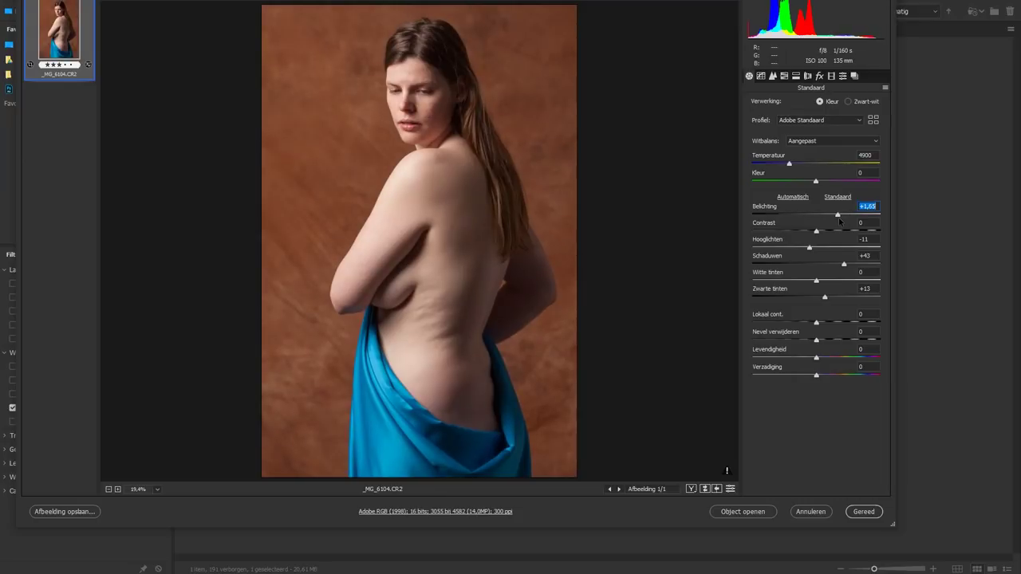
pyautogui.doubleClick(836, 215)
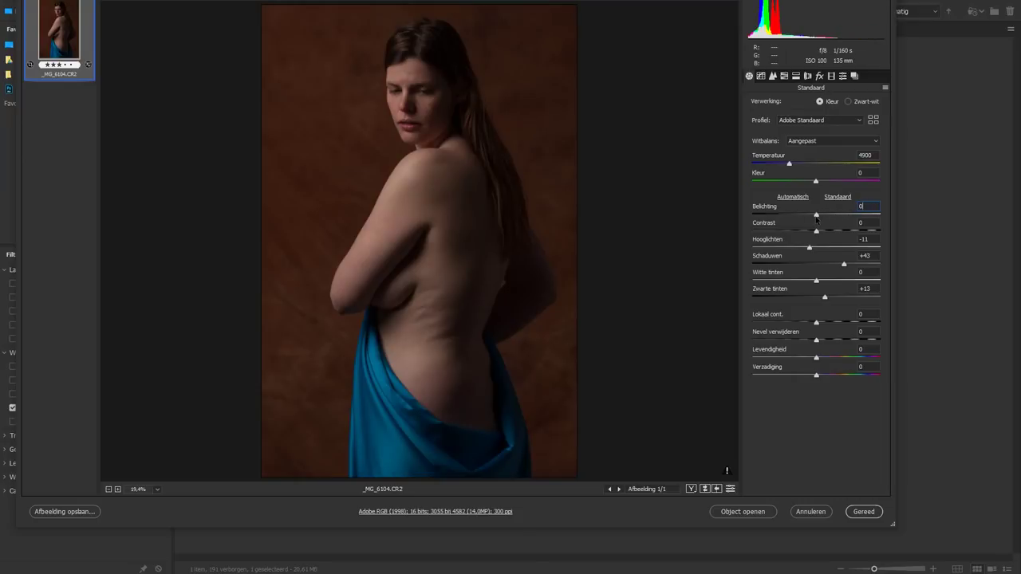
pyautogui.moveTo(816, 220); pyautogui.dragTo(817, 219)
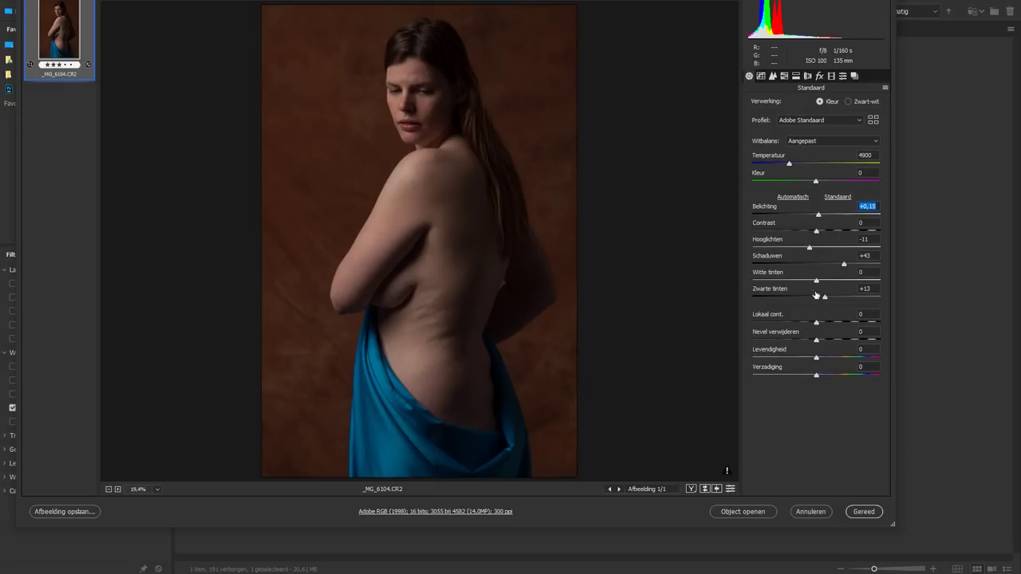
pyautogui.moveTo(814, 371); pyautogui.dragTo(807, 378)
pyautogui.press('Return')
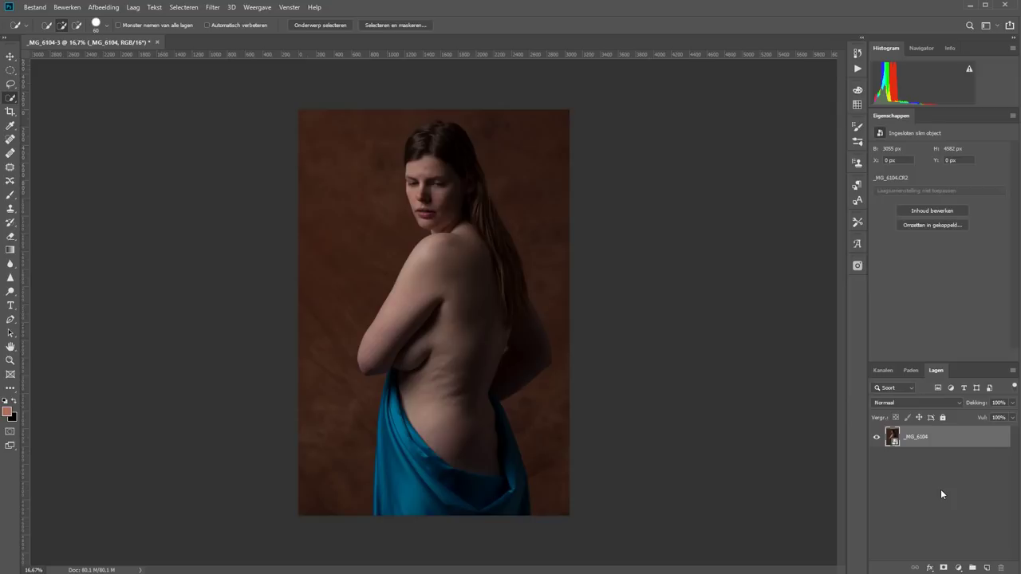
# - Create an empty layer named Clonen above _MG_6104 and zoom into the torso
pyautogui.hotkey('ctrl', 'shift', 'n')
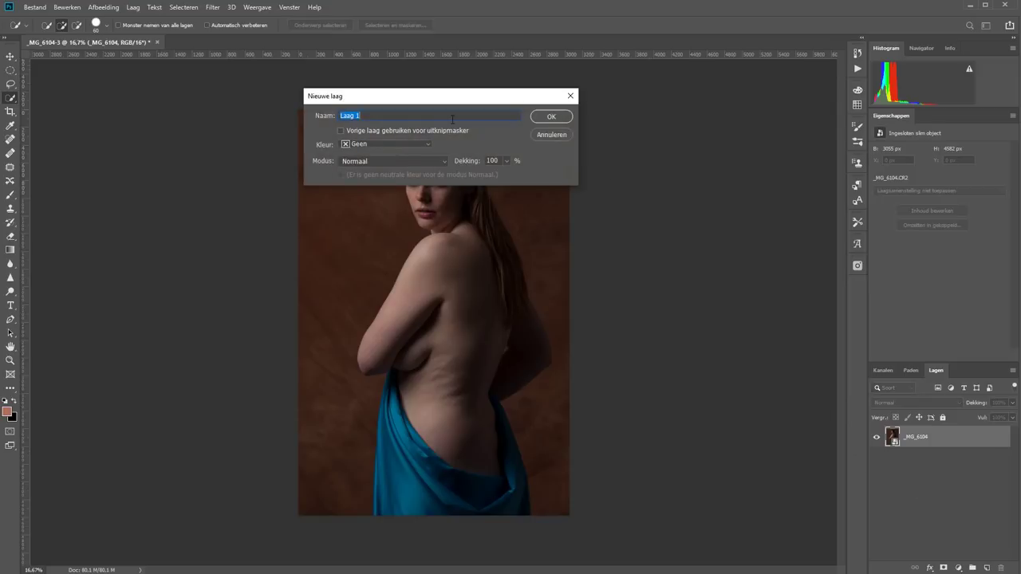
pyautogui.write('Clonen')
pyautogui.press('Return')
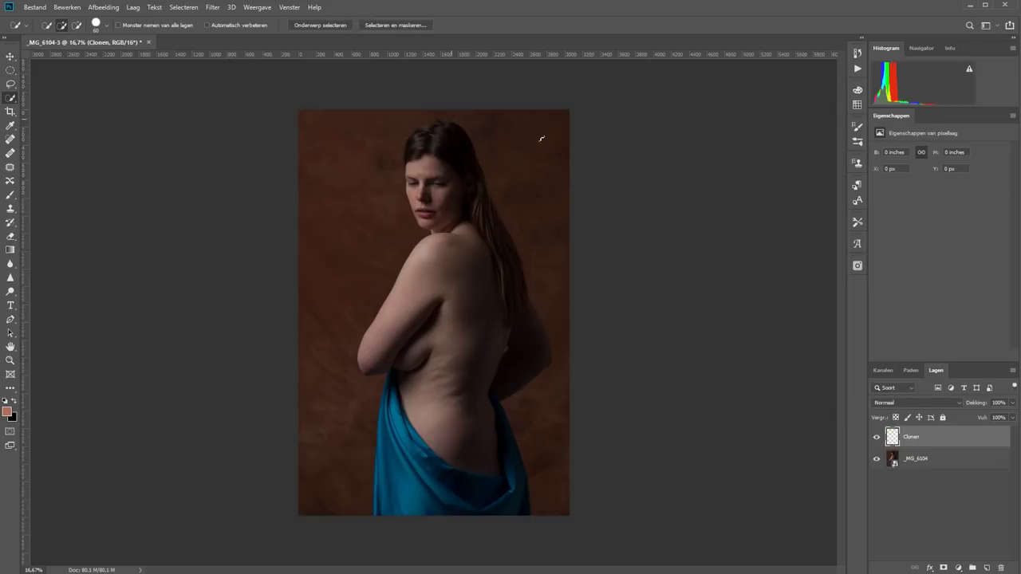
pyautogui.press('z')
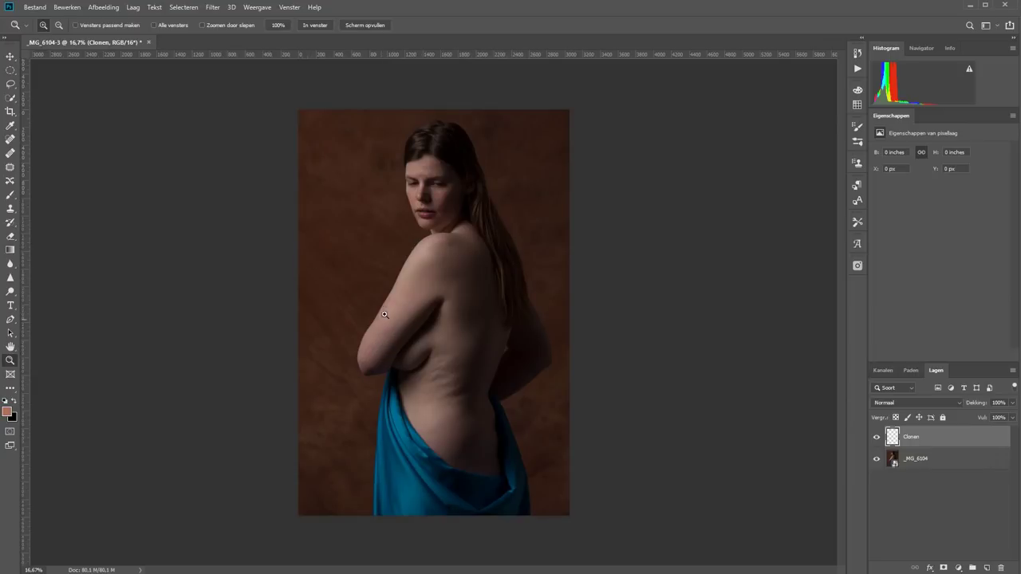
pyautogui.moveTo(384, 314); pyautogui.dragTo(514, 411)
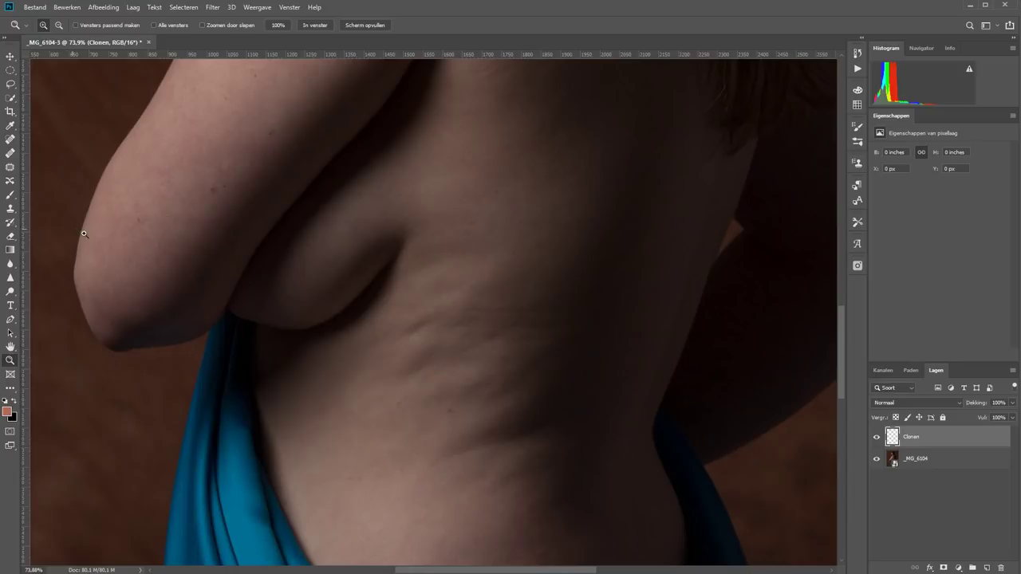
# - Heal the stretch marks along the side with a 72 px Healing Brush
pyautogui.press('j')
pyautogui.rightClick(417, 453)
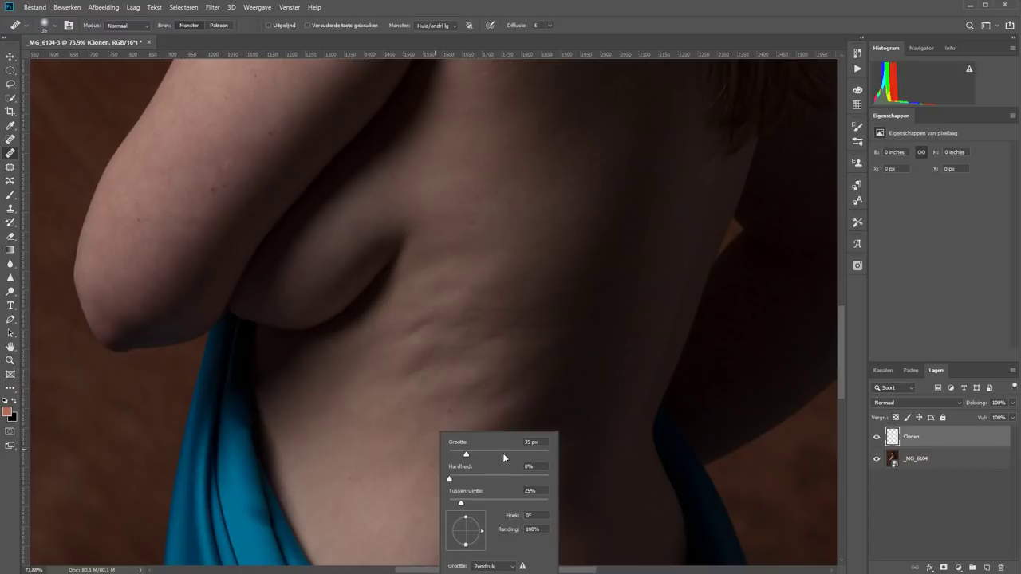
pyautogui.press('Return')
pyautogui.click(433, 429)
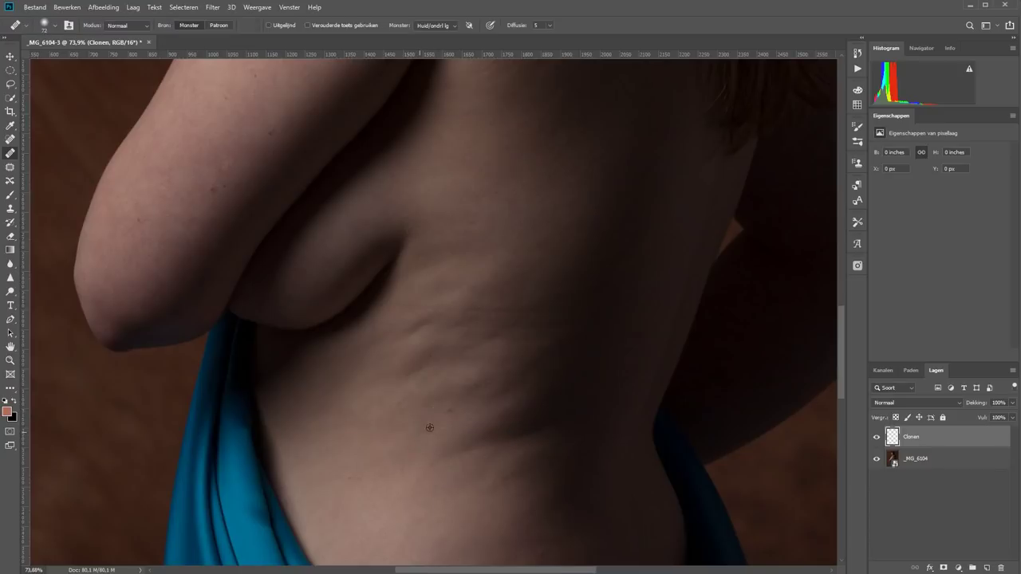
pyautogui.moveTo(413, 359); pyautogui.dragTo(435, 349)
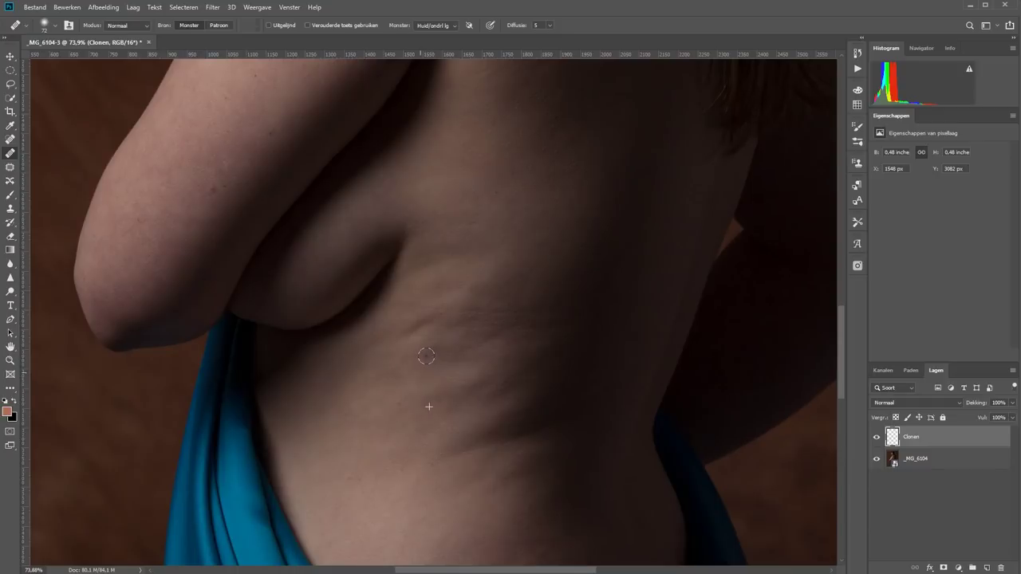
pyautogui.click(409, 328)
pyautogui.click(377, 332)
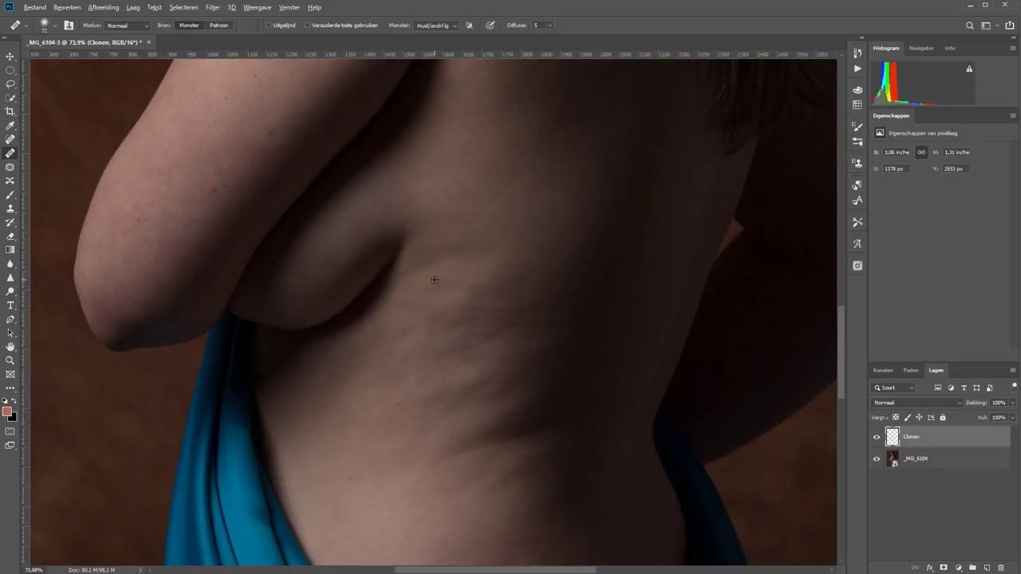
pyautogui.click(401, 303)
pyautogui.click(472, 308)
pyautogui.click(552, 315)
# - Sample clean skin and heal further marks and a dark patch on the back
pyautogui.keyDown('alt'); pyautogui.click(471, 483); pyautogui.keyUp('alt')
pyautogui.click(470, 430)
pyautogui.moveTo(470, 431)
pyautogui.mouseDown()
pyautogui.moveTo(480, 433)
pyautogui.moveTo(446, 415)
pyautogui.moveTo(465, 388)
pyautogui.mouseUp()
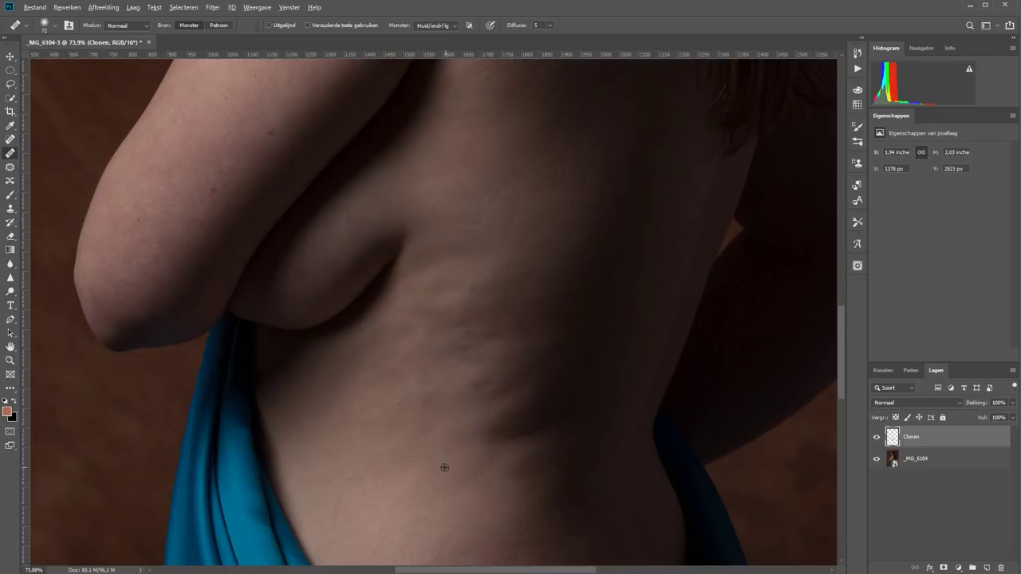
pyautogui.click(456, 348)
pyautogui.click(552, 374)
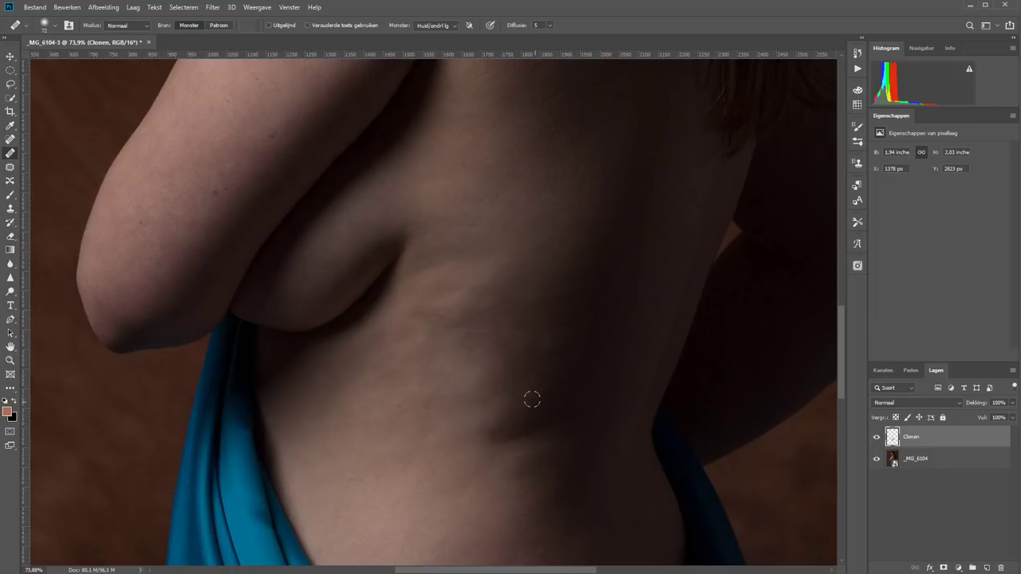
# - Re-zoom on the remaining stretch marks, smooth them, then move the view up to the face
pyautogui.hotkey('ctrl', '0')
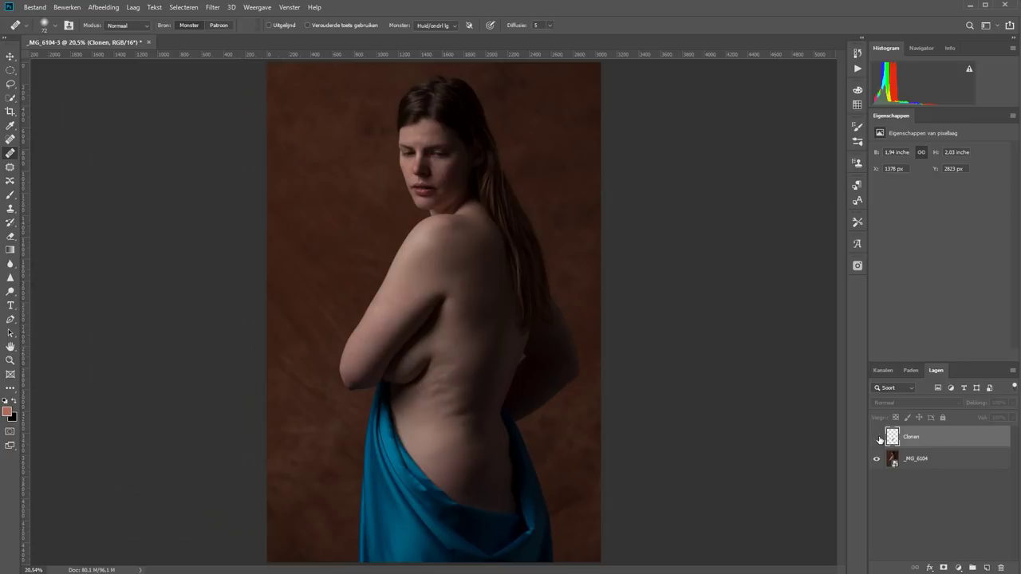
pyautogui.press('z')
pyautogui.moveTo(392, 327); pyautogui.dragTo(508, 416)
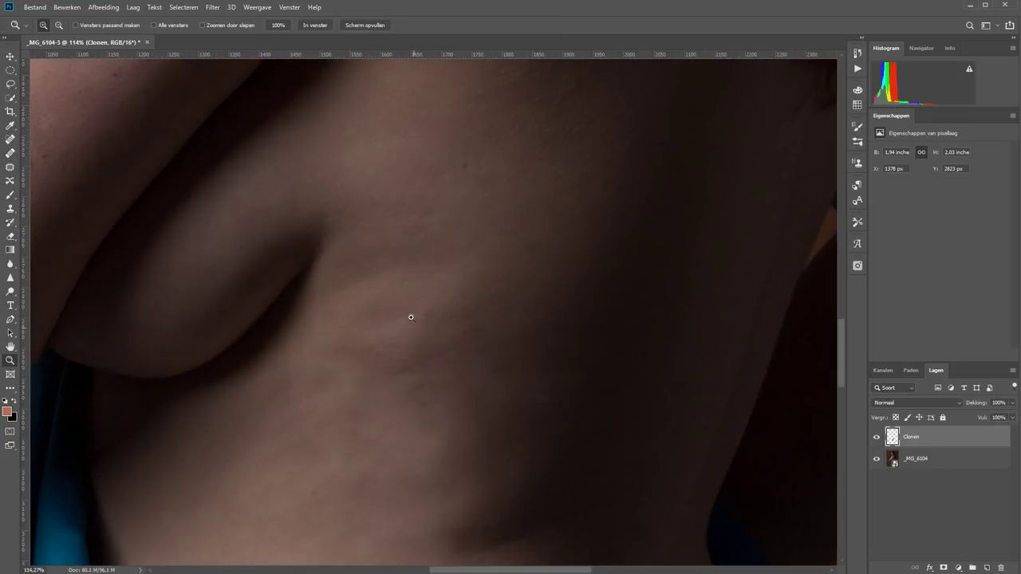
pyautogui.press('j')
pyautogui.click(415, 358)
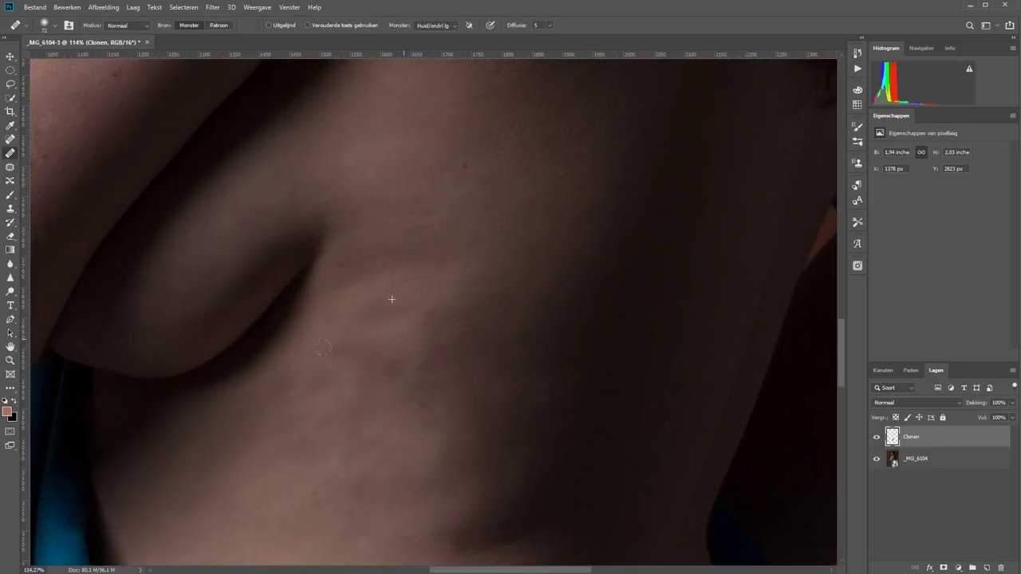
pyautogui.moveTo(335, 350); pyautogui.dragTo(377, 348)
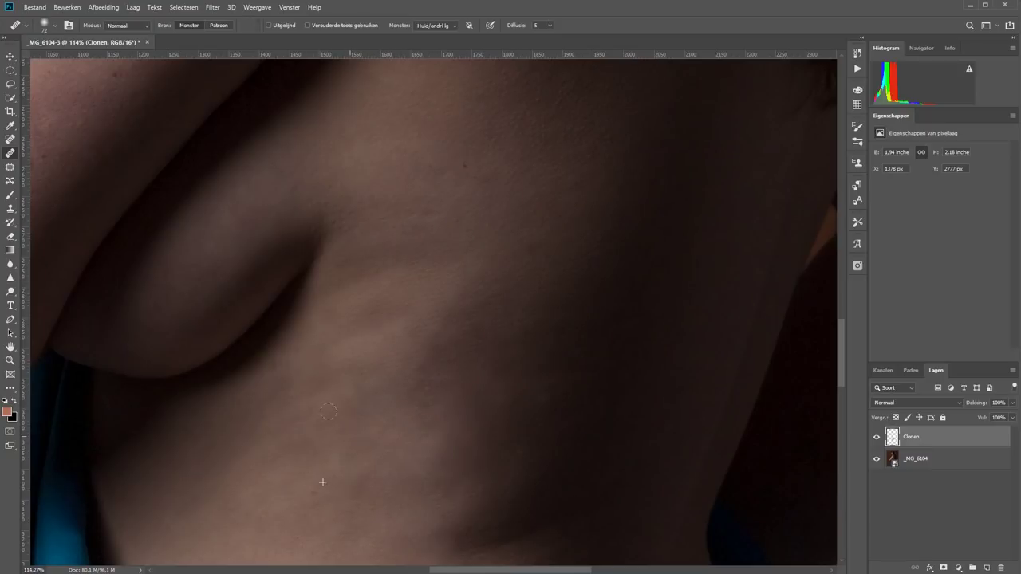
pyautogui.moveTo(340, 366); pyautogui.dragTo(360, 360)
pyautogui.moveTo(321, 165)
pyautogui.mouseDown()
pyautogui.moveTo(436, 360)
pyautogui.moveTo(398, 549)
pyautogui.moveTo(458, 545)
pyautogui.mouseUp()
pyautogui.moveTo(434, 364); pyautogui.dragTo(445, 445)
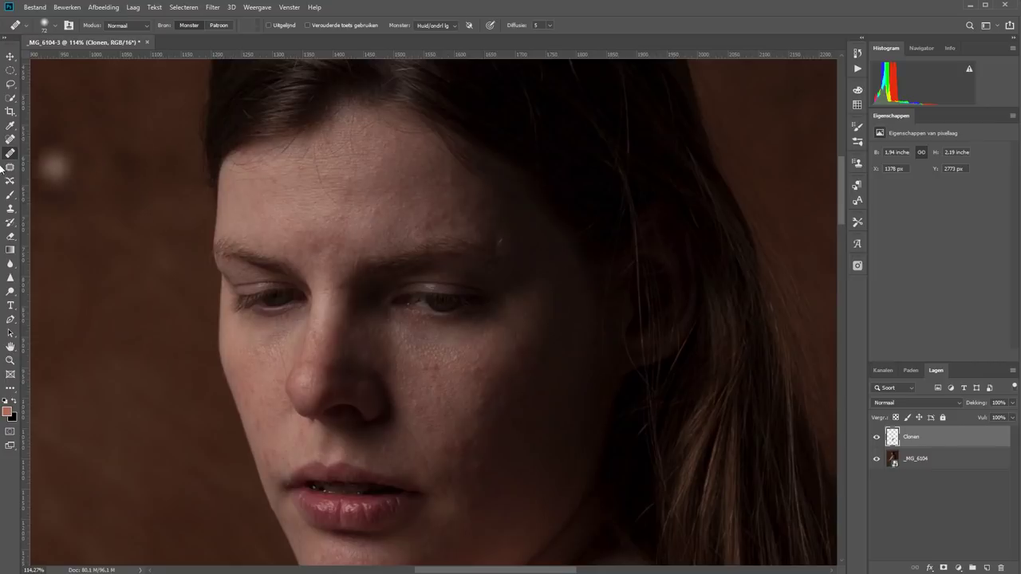
# - Spot-heal the small blemishes on the forehead and cheeks and beside the nose
pyautogui.click(10, 140)
pyautogui.moveTo(343, 172); pyautogui.dragTo(346, 191)
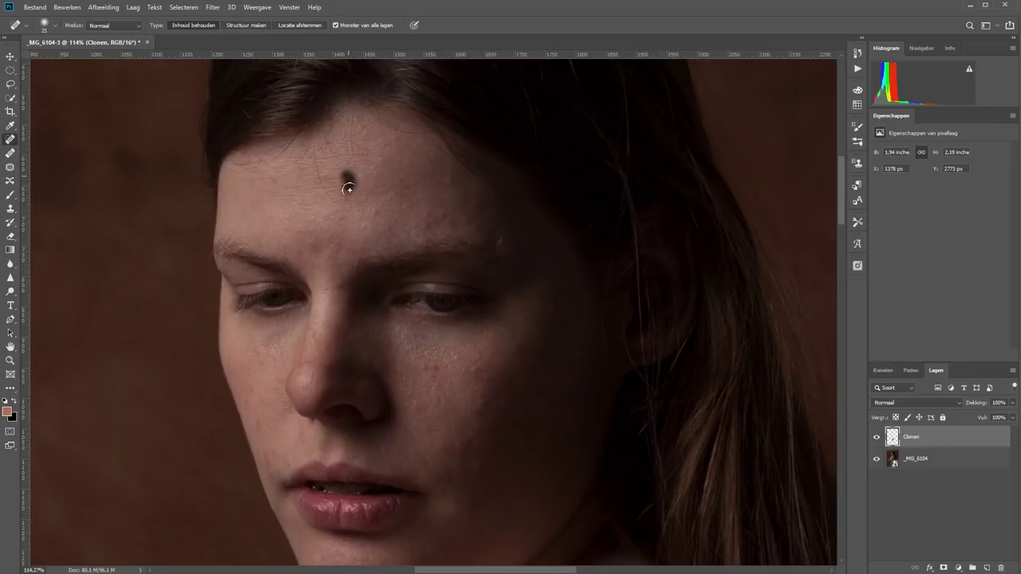
pyautogui.click(337, 217)
pyautogui.click(321, 244)
pyautogui.click(319, 188)
pyautogui.click(316, 246)
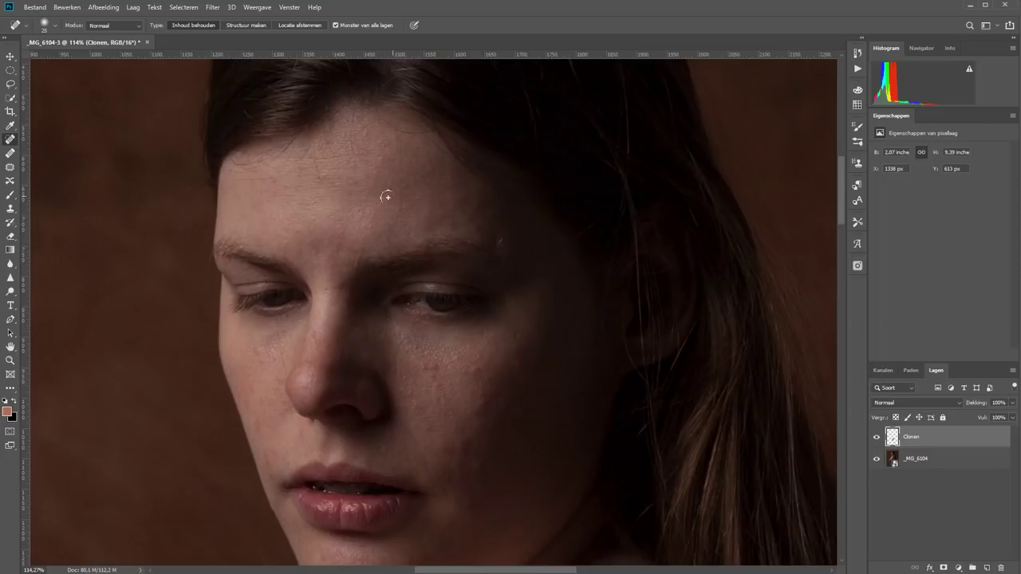
pyautogui.click(436, 369)
pyautogui.click(467, 372)
pyautogui.moveTo(437, 427); pyautogui.dragTo(517, 292)
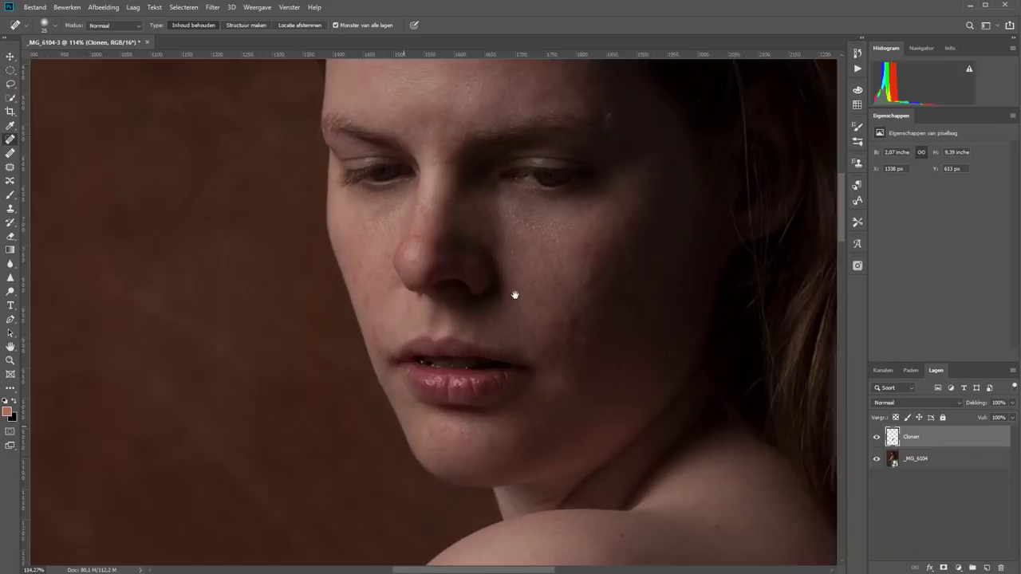
pyautogui.click(392, 227)
pyautogui.click(408, 285)
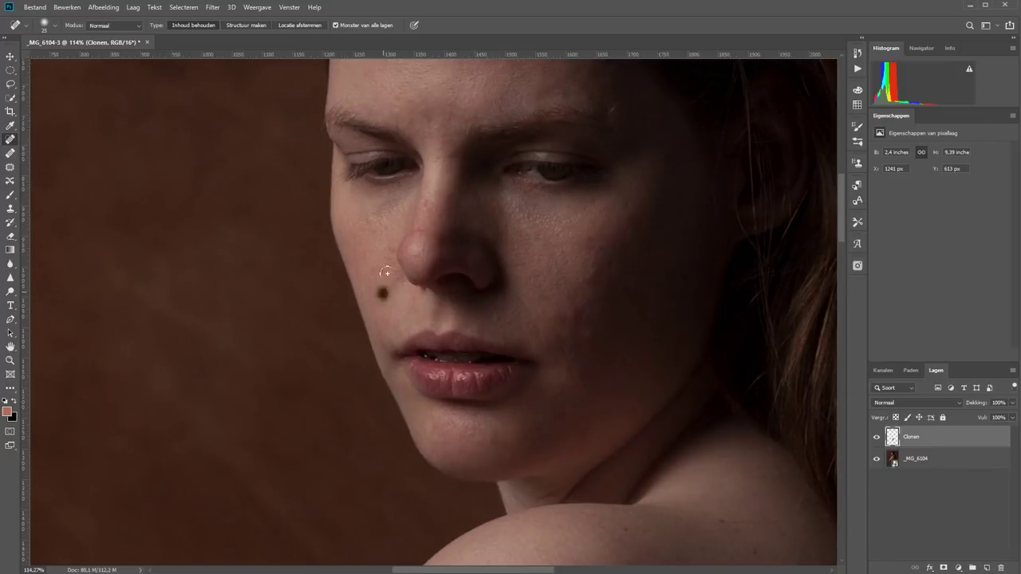
# - Zoom in on the nose and clone away the red blemish below the nose tip
pyautogui.press('z')
pyautogui.click(362, 312)
pyautogui.press('j')
pyautogui.rightClick(362, 312)
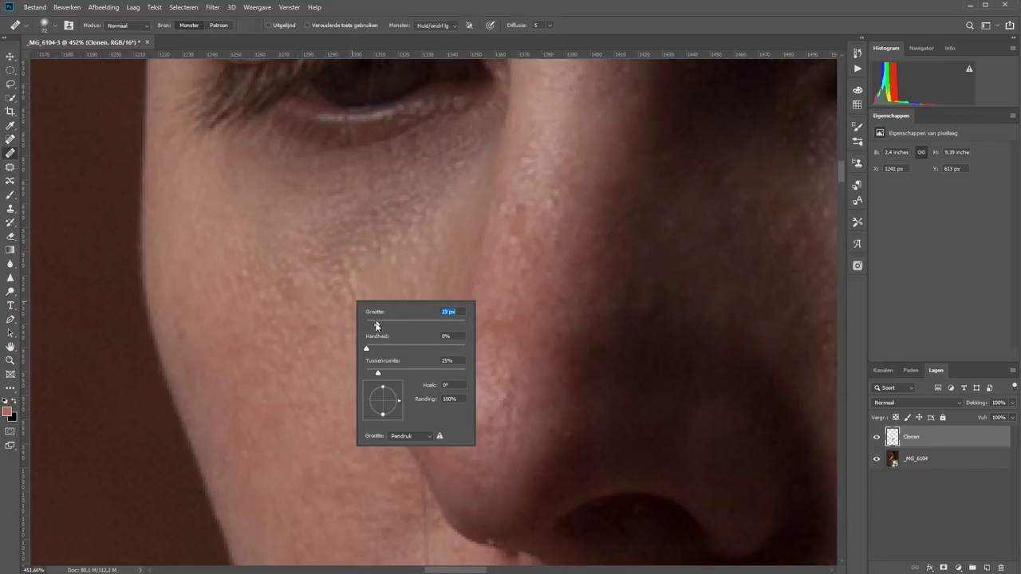
pyautogui.press('Escape')
pyautogui.scroll(-5, 366, 191)
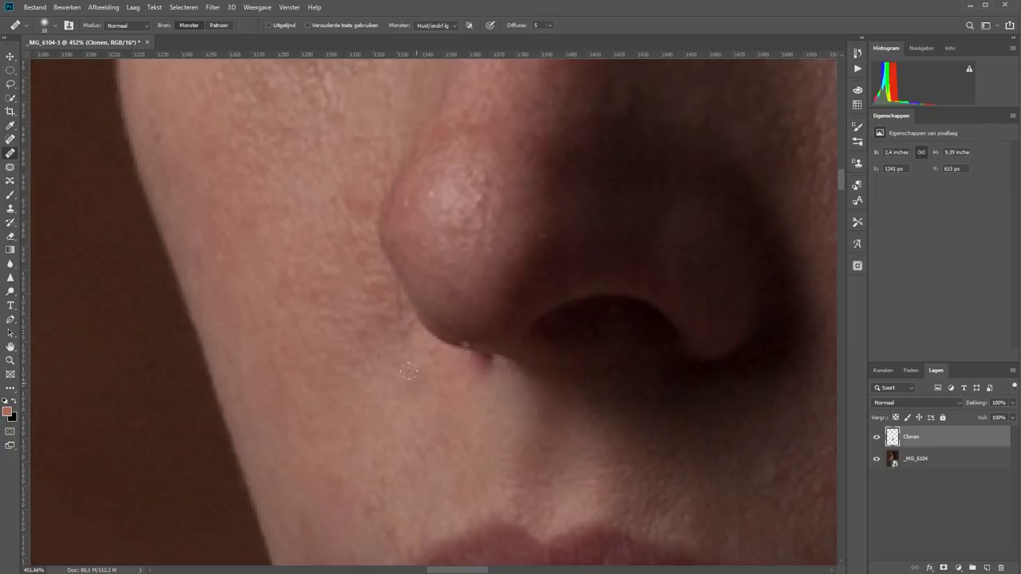
pyautogui.press('s')
pyautogui.moveTo(467, 358); pyautogui.dragTo(483, 372)
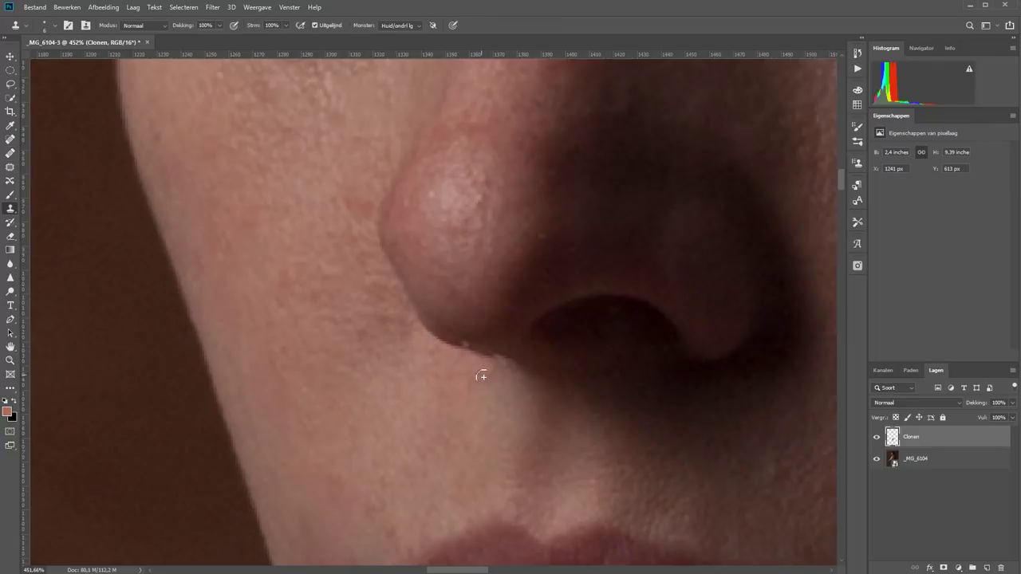
# - At 100% view, spot-heal the reddish spot on the upper arm
pyautogui.hotkey('ctrl', '1')
pyautogui.scroll(-2, 522, 383)
pyautogui.press('j')
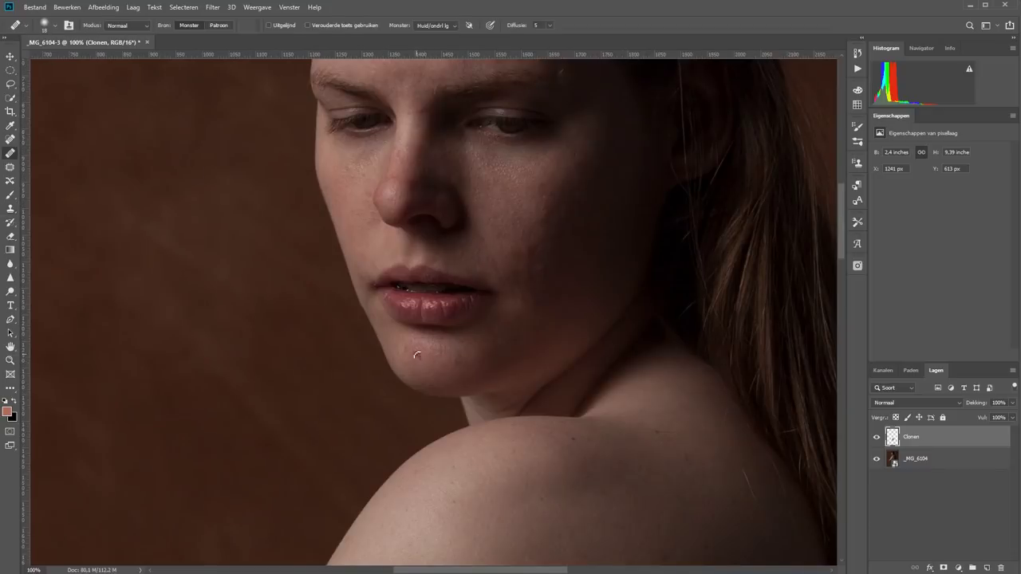
pyautogui.hotkey('shift', 'j')
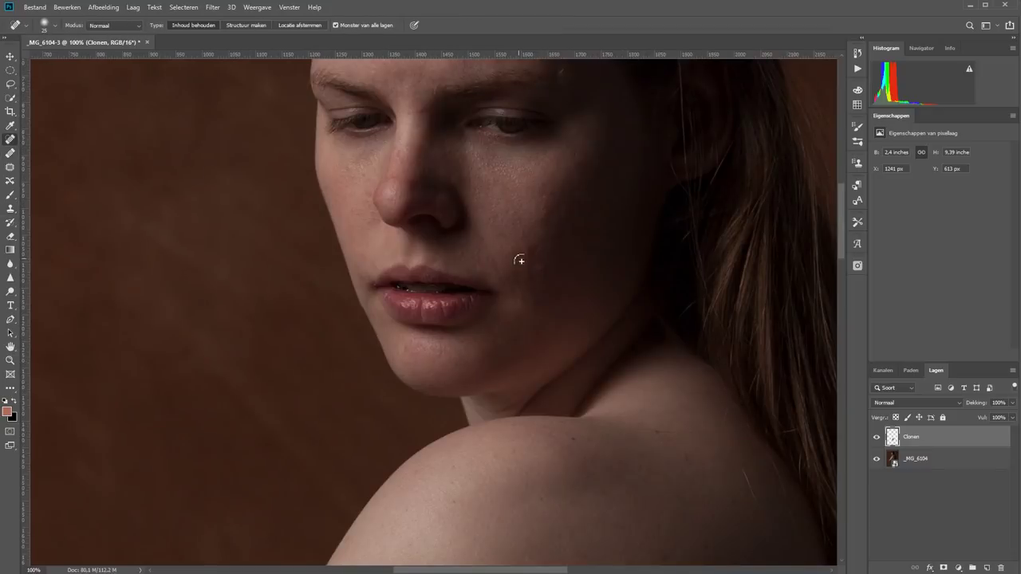
pyautogui.scroll(3, 523, 267)
pyautogui.scroll(-8, 415, 159)
pyautogui.scroll(-5, 426, 342)
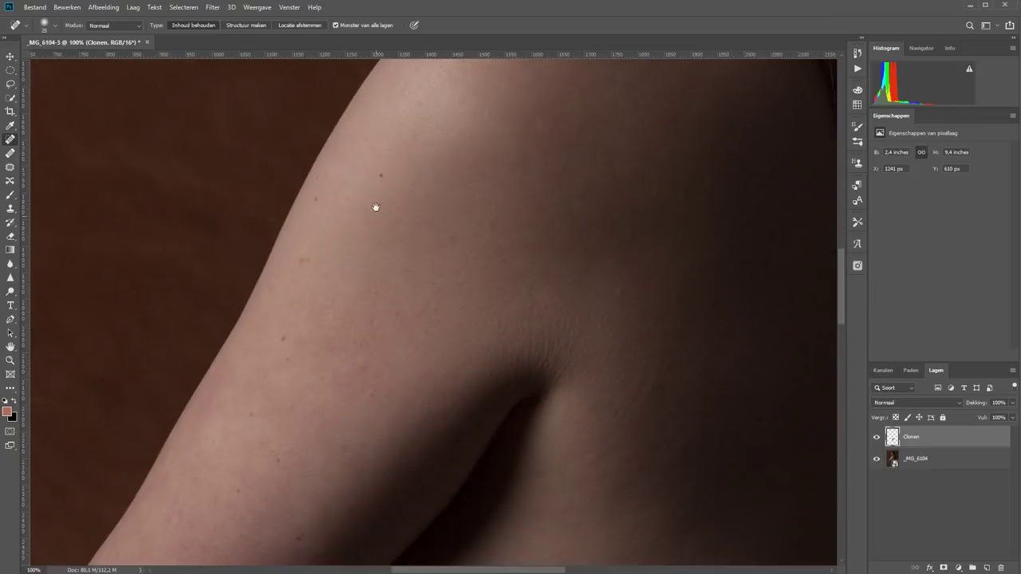
pyautogui.click(302, 277)
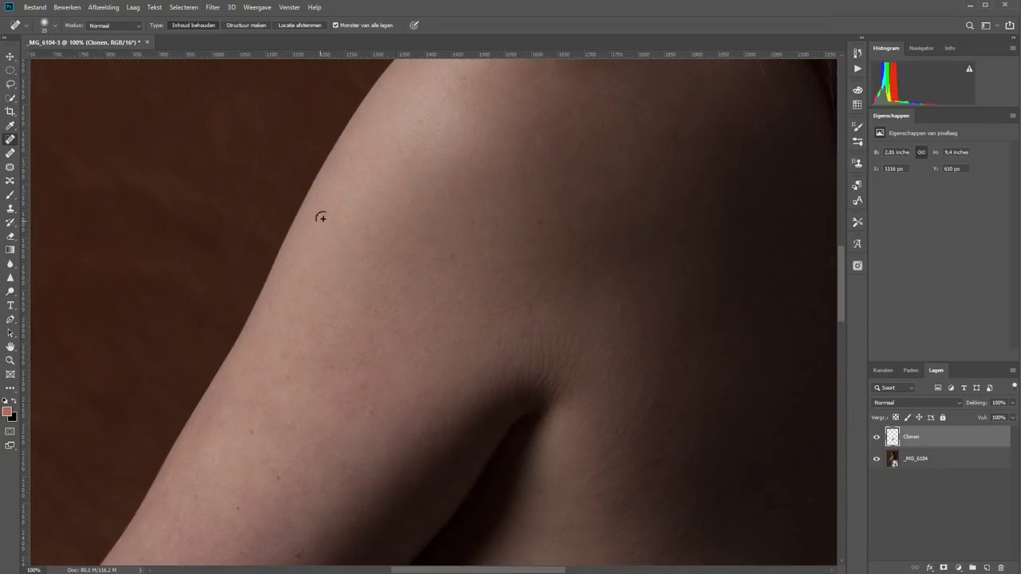
# - Heal the dark spots on the arm and the small spots on the shoulder
pyautogui.scroll(-3, 437, 232)
pyautogui.hscroll(-2, 438, 232)
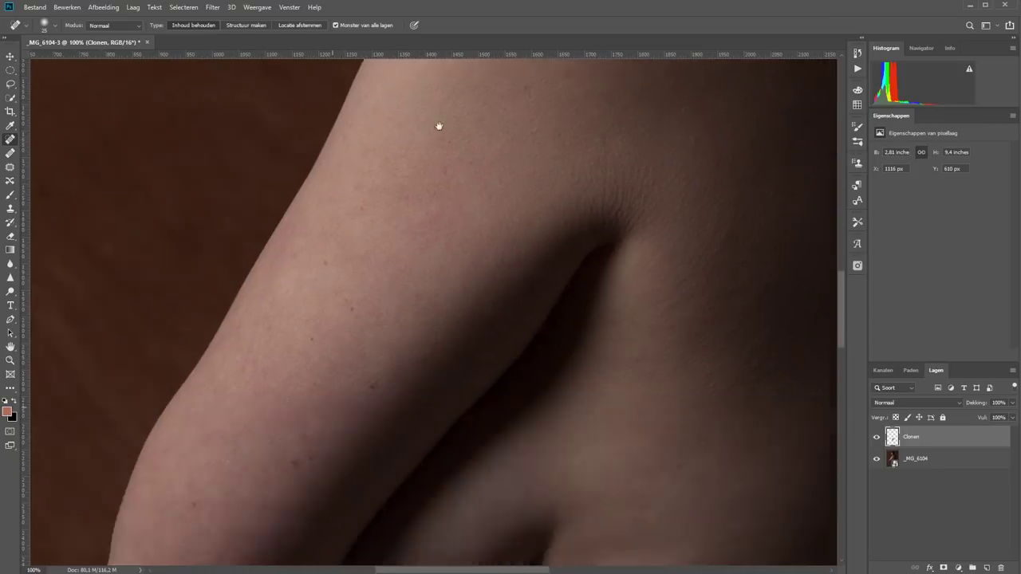
pyautogui.scroll(-3, 414, 207)
pyautogui.click(335, 275)
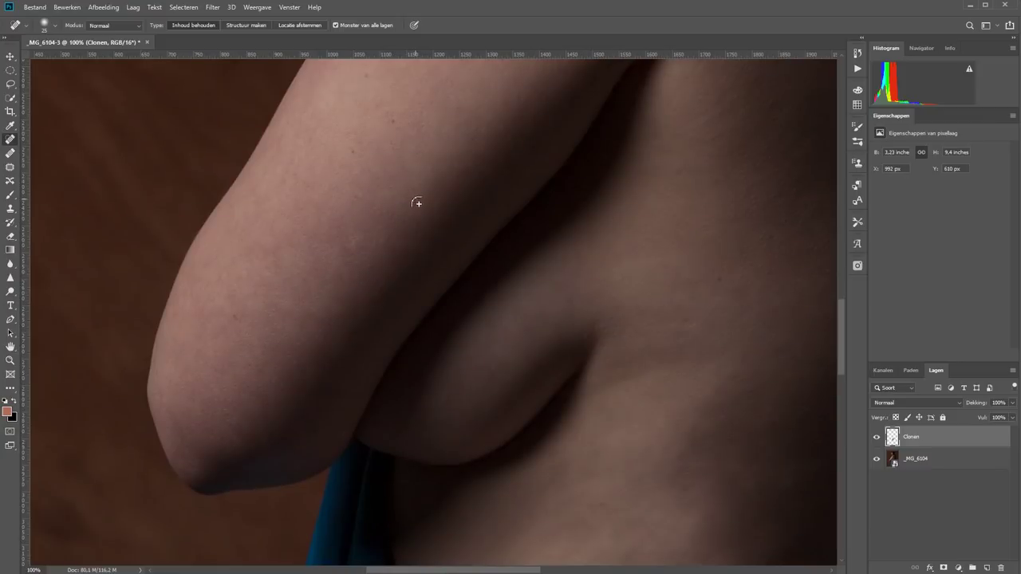
pyautogui.click(346, 158)
pyautogui.click(236, 320)
pyautogui.moveTo(388, 178)
pyautogui.mouseDown()
pyautogui.moveTo(365, 232)
pyautogui.moveTo(263, 152)
pyautogui.moveTo(323, 266)
pyautogui.moveTo(260, 393)
pyautogui.moveTo(251, 465)
pyautogui.moveTo(285, 303)
pyautogui.moveTo(266, 296)
pyautogui.moveTo(316, 300)
pyautogui.mouseUp()
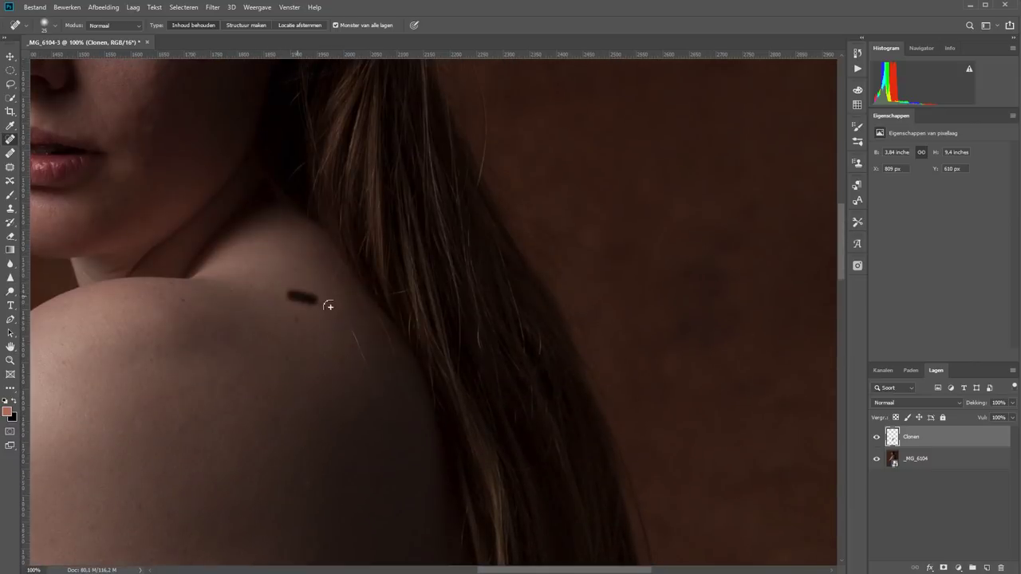
pyautogui.moveTo(297, 335); pyautogui.dragTo(313, 319)
pyautogui.moveTo(183, 292); pyautogui.dragTo(203, 318)
# - Zoom into the torso and heal its bright blemish, dark crease and lower spot
pyautogui.hotkey('ctrl', '0')
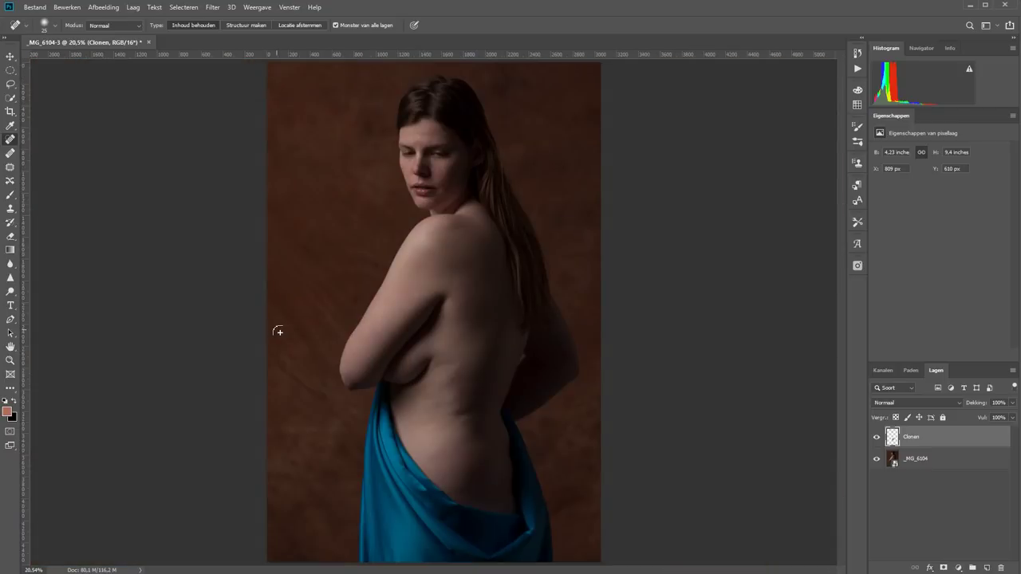
pyautogui.press('z')
pyautogui.moveTo(467, 410)
pyautogui.mouseDown()
pyautogui.moveTo(488, 442)
pyautogui.moveTo(581, 381)
pyautogui.moveTo(346, 144)
pyautogui.moveTo(340, 179)
pyautogui.mouseUp()
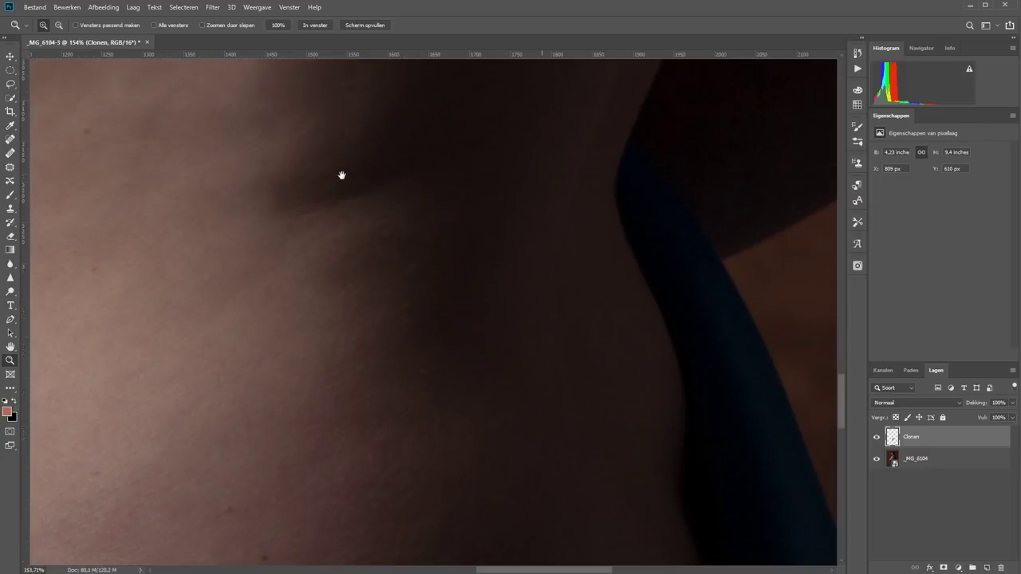
pyautogui.press('j')
pyautogui.hotkey('shift', 'j')
pyautogui.click(360, 309)
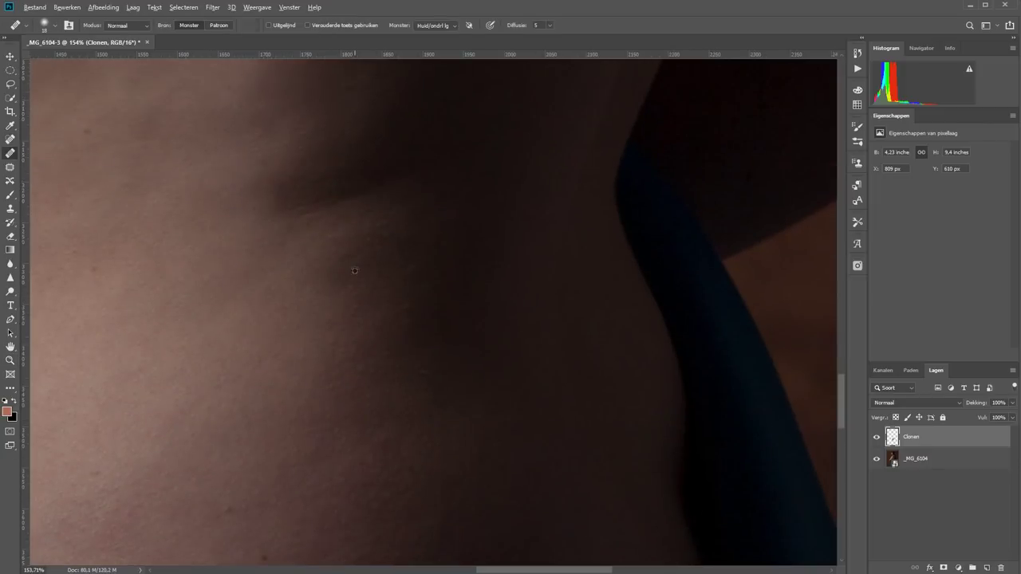
pyautogui.keyDown('alt'); pyautogui.click(318, 109); pyautogui.keyUp('alt')
pyautogui.click(338, 163)
pyautogui.moveTo(315, 199)
pyautogui.mouseDown()
pyautogui.moveTo(278, 185)
pyautogui.moveTo(315, 209)
pyautogui.mouseUp()
pyautogui.moveTo(292, 276); pyautogui.dragTo(268, 299)
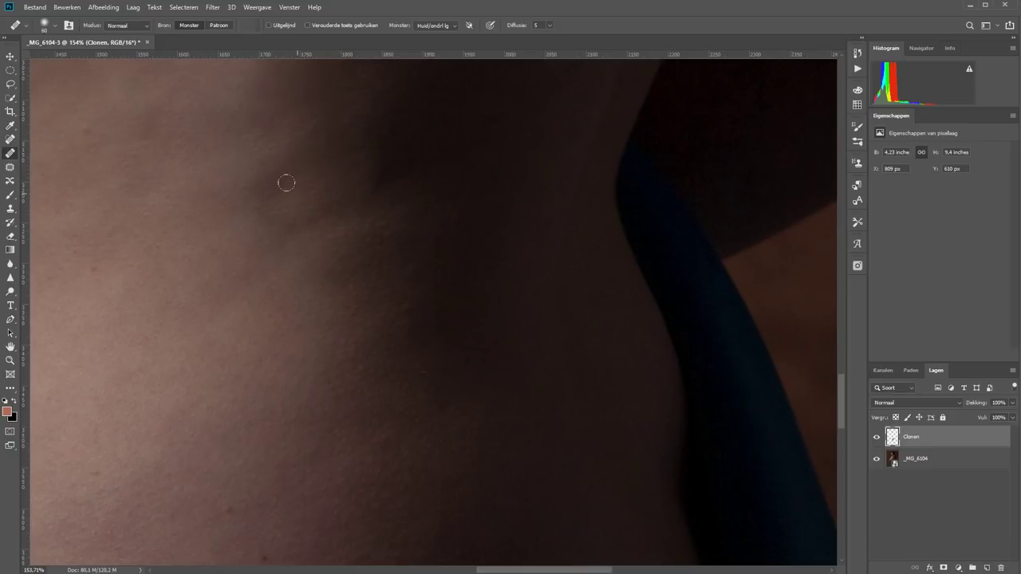
# - Fit the photo on screen and zoom in on the face
pyautogui.hotkey('ctrl', '0')
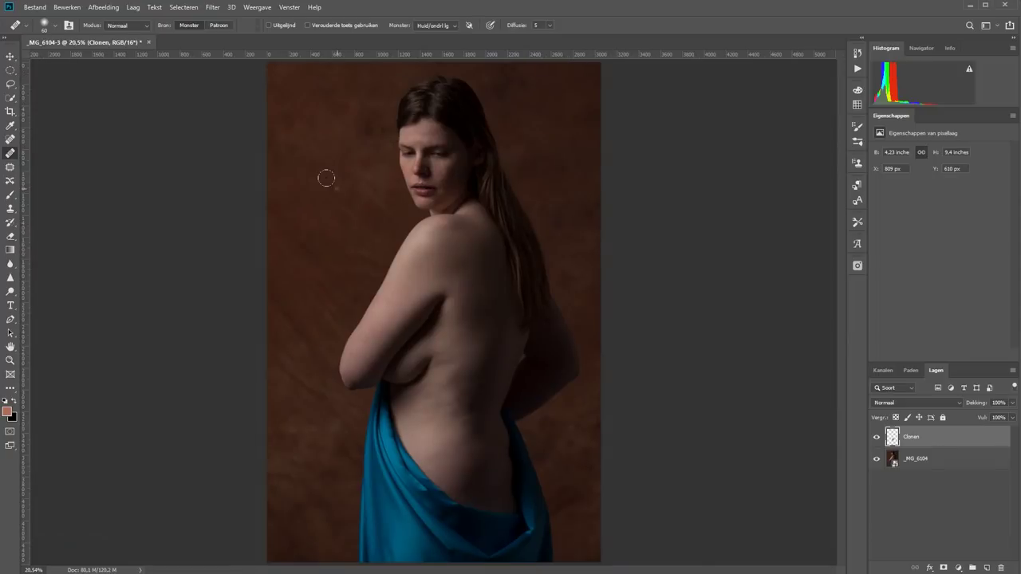
pyautogui.press('z')
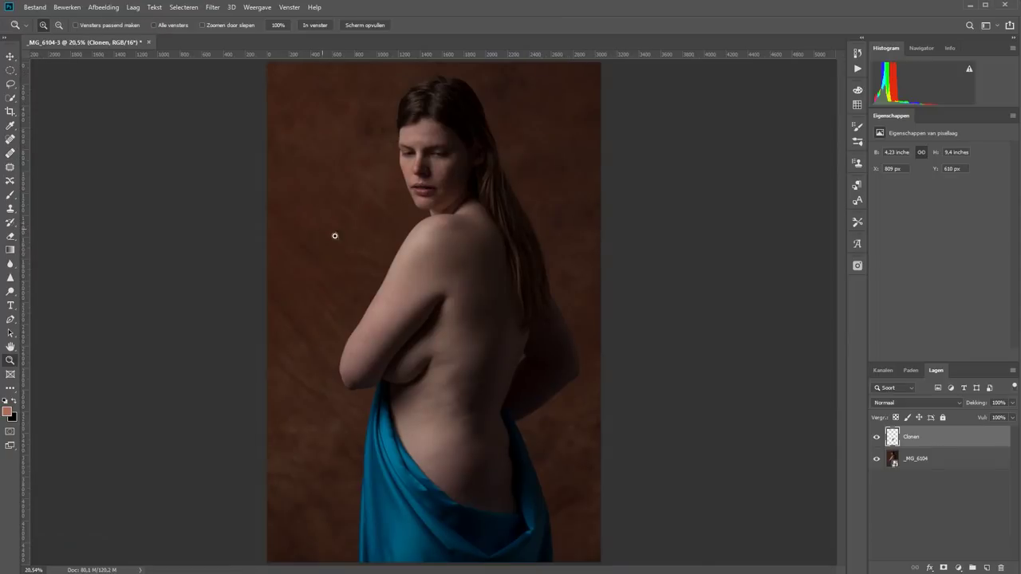
pyautogui.moveTo(386, 181); pyautogui.dragTo(474, 126)
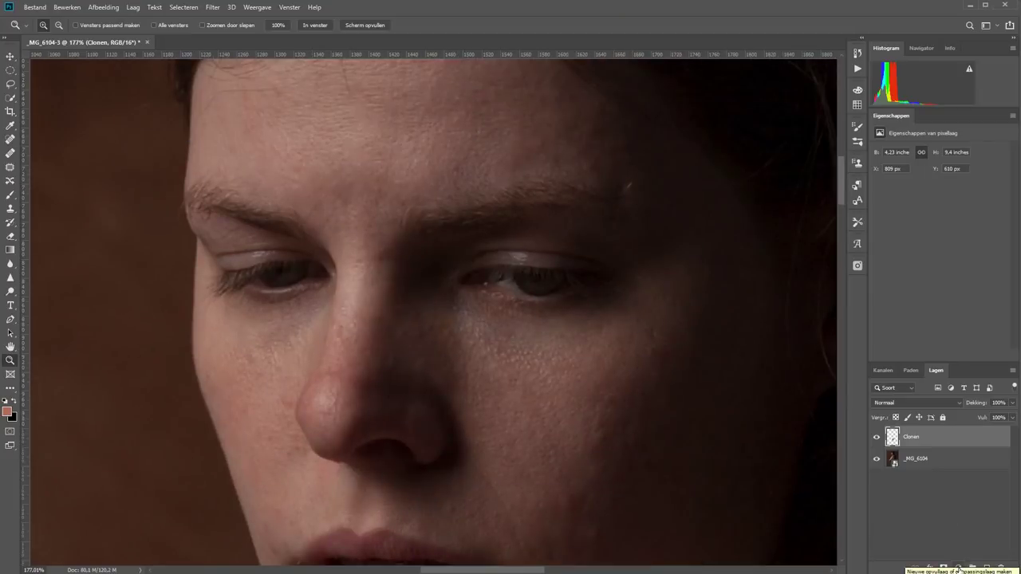
# - Stamp all visible layers into a new layer, apply High Pass at 1,3 px, and name it detail
pyautogui.hotkey('ctrl', 'alt', 'shift', 'e')
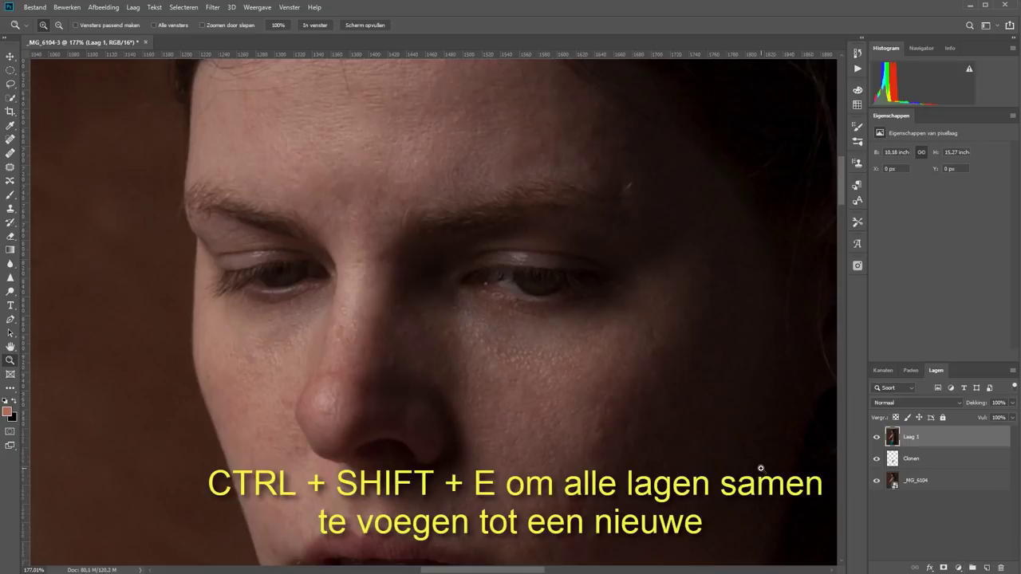
pyautogui.click(212, 7)
pyautogui.moveTo(224, 219)
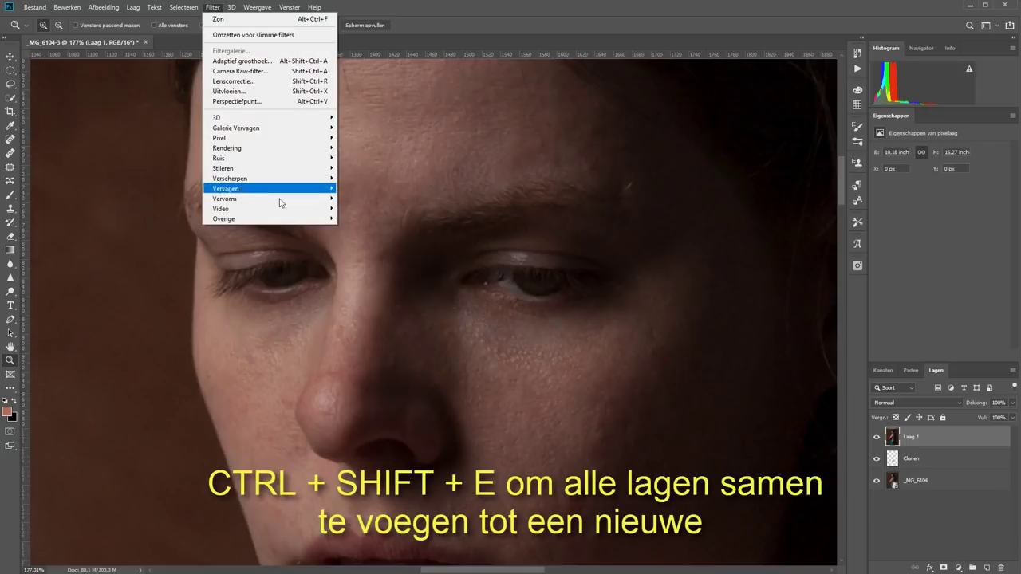
pyautogui.click(360, 228)
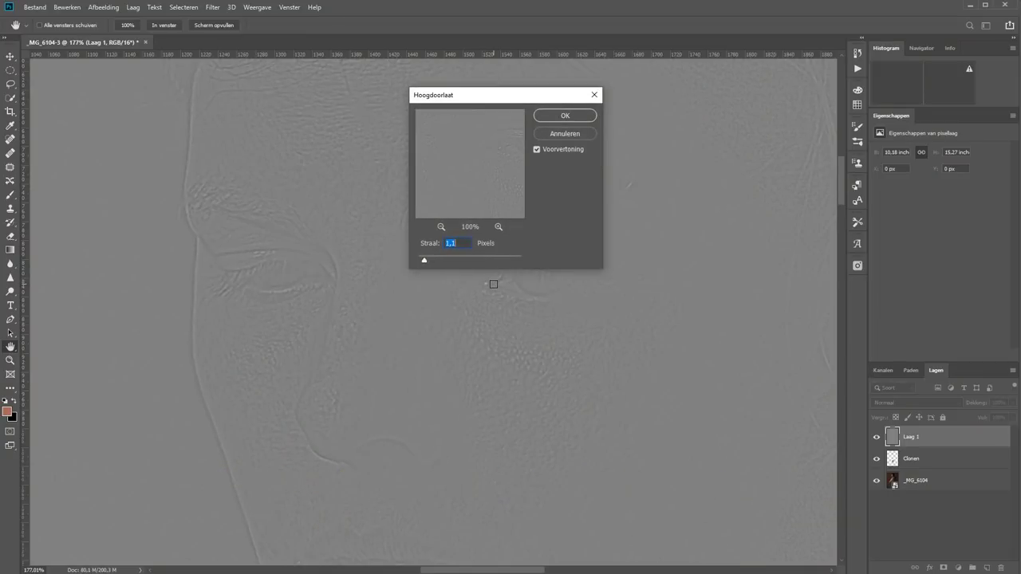
pyautogui.click(565, 116)
pyautogui.doubleClick(911, 436)
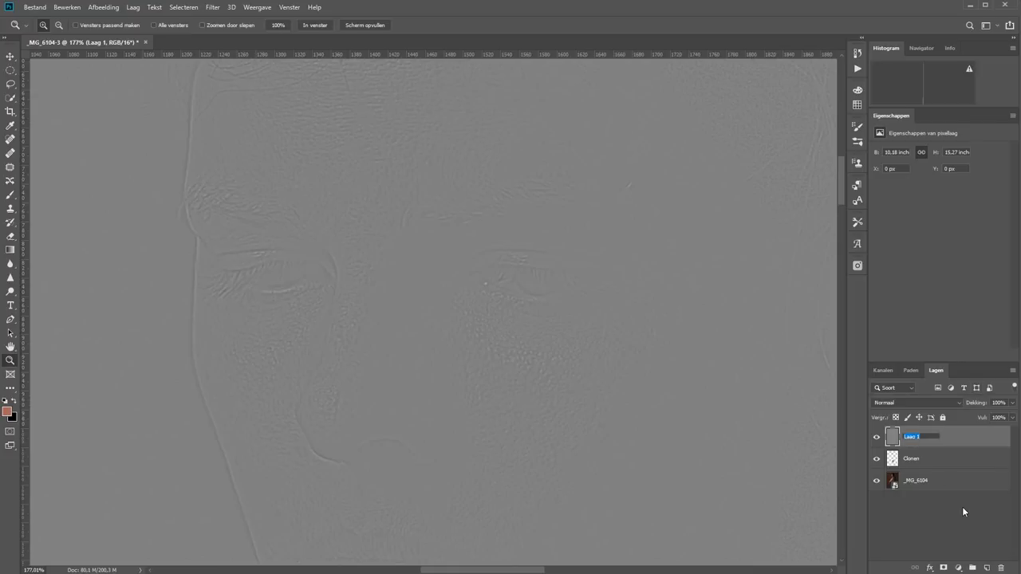
pyautogui.write('detail')
pyautogui.press('Return')
# - Blend detail as Lineair licht and add a new layer named kleur above Clonen
pyautogui.click(906, 403)
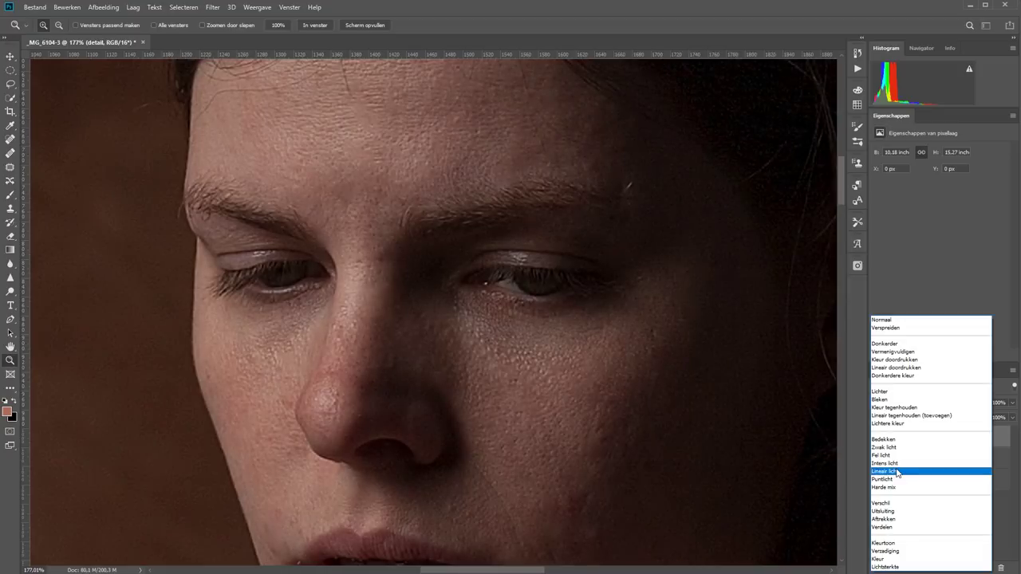
pyautogui.click(897, 472)
pyautogui.click(913, 459)
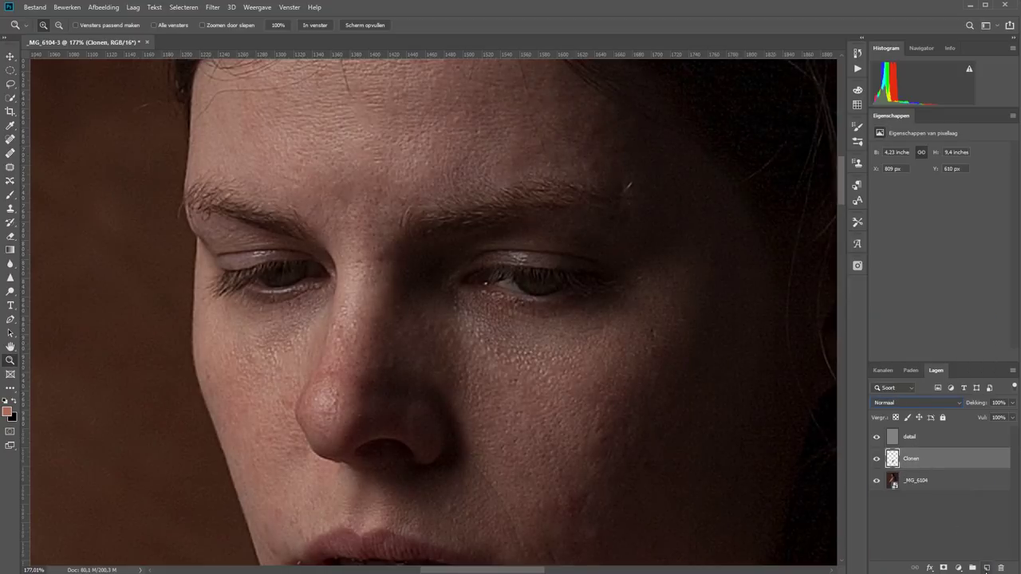
pyautogui.click(988, 568)
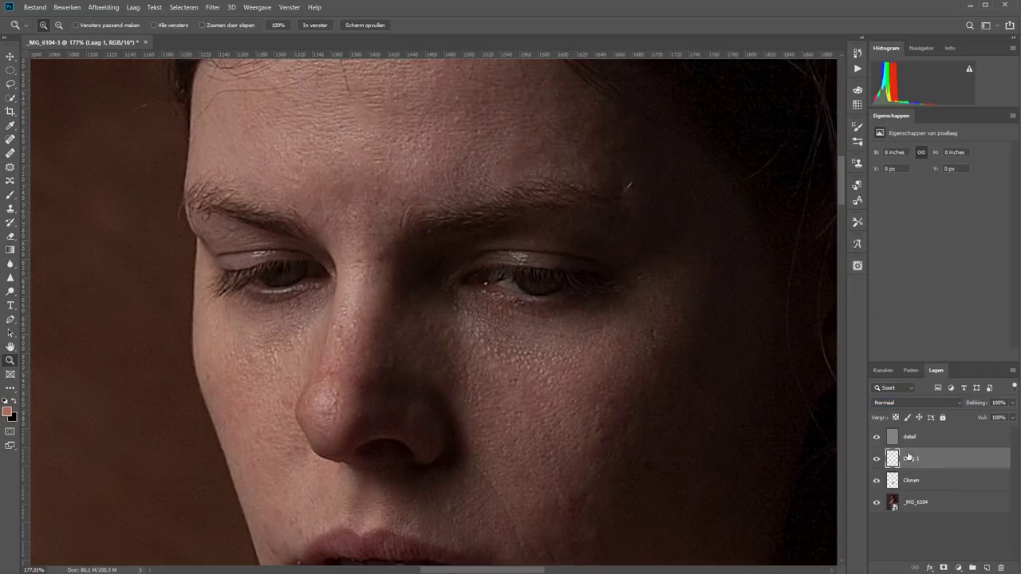
pyautogui.click(878, 438)
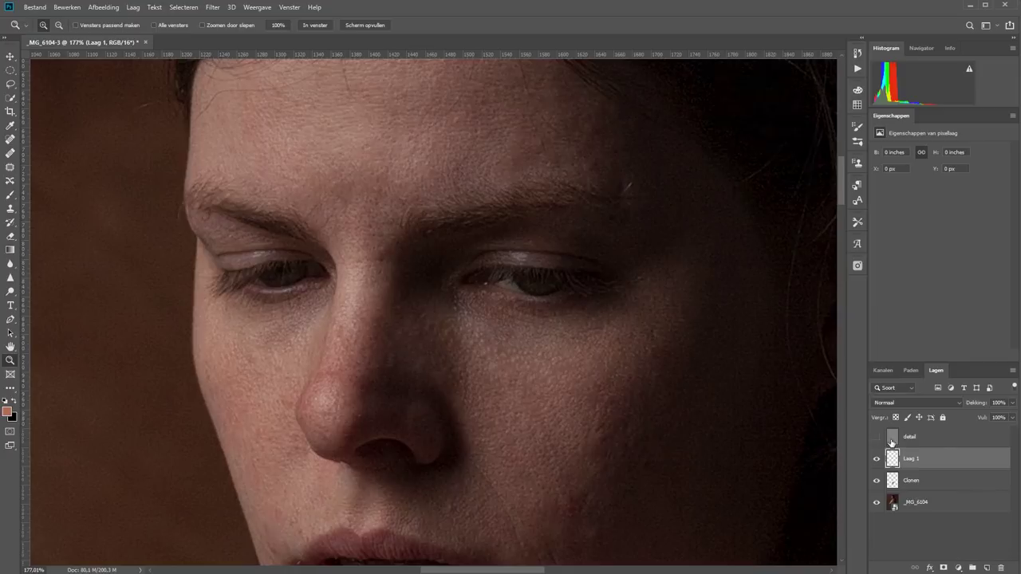
pyautogui.click(949, 443)
pyautogui.click(947, 456)
pyautogui.doubleClick(911, 461)
pyautogui.write('kleur')
pyautogui.press('Return')
# - Paint sampled cheek skin tone over the under-eye shadows on kleur and lower its opacity
pyautogui.press('i')
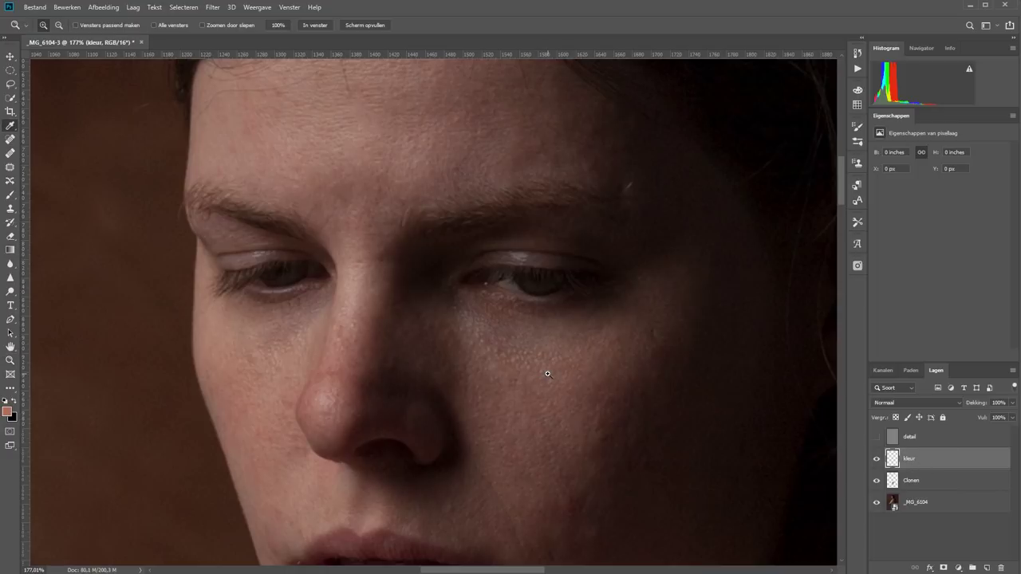
pyautogui.press('b')
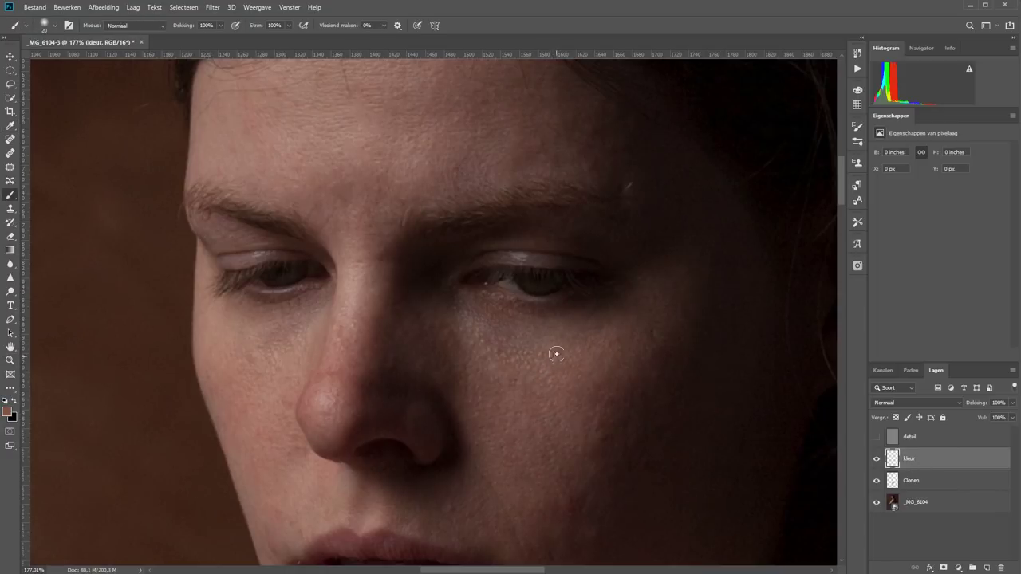
pyautogui.moveTo(606, 319)
pyautogui.mouseDown()
pyautogui.moveTo(547, 325)
pyautogui.moveTo(461, 313)
pyautogui.mouseUp()
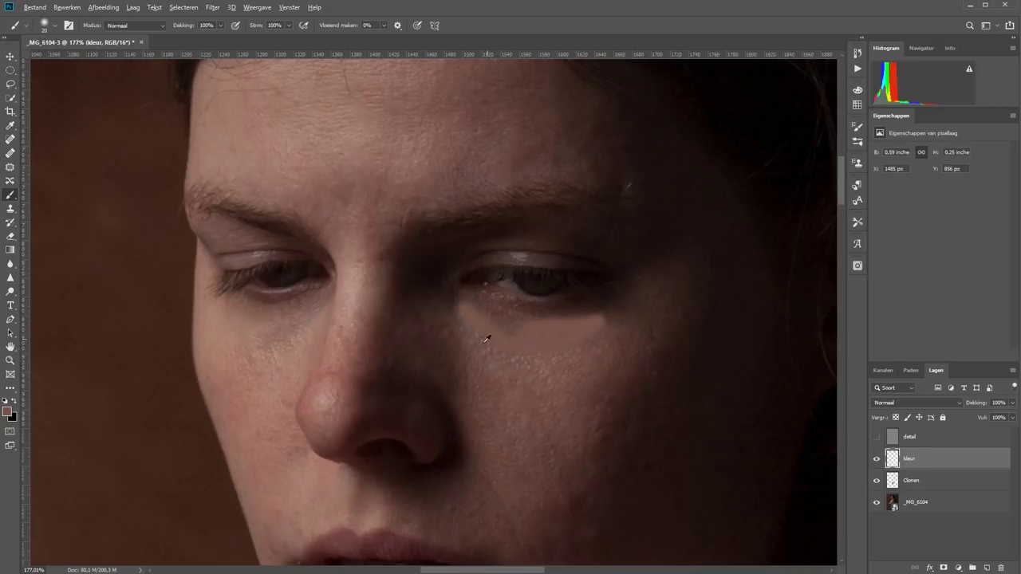
pyautogui.keyDown('alt'); pyautogui.click(285, 359); pyautogui.keyUp('alt')
pyautogui.moveTo(307, 321)
pyautogui.mouseDown()
pyautogui.moveTo(269, 338)
pyautogui.moveTo(319, 311)
pyautogui.mouseUp()
pyautogui.click(876, 436)
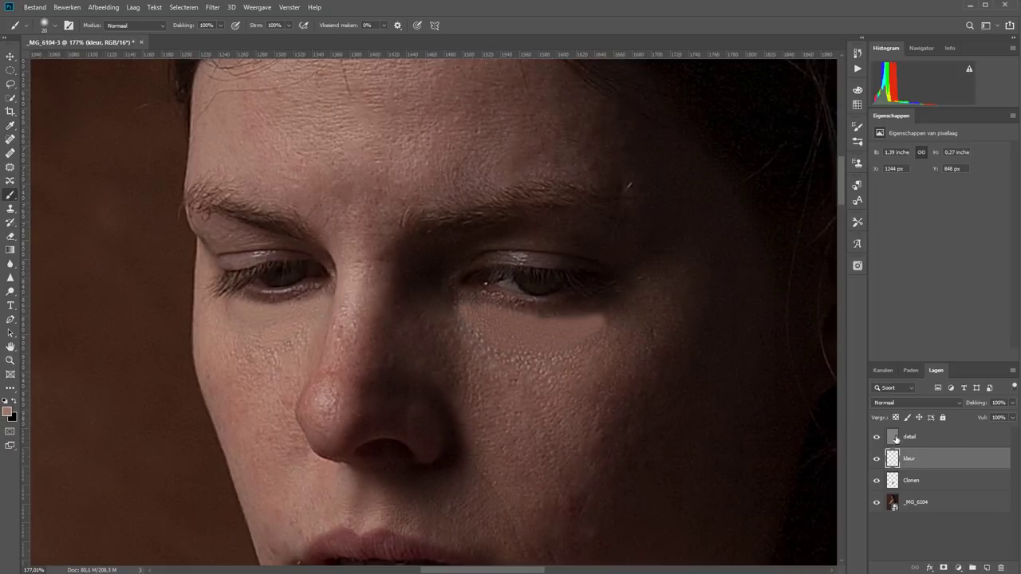
pyautogui.moveTo(984, 403); pyautogui.dragTo(960, 403)
# - Erase excess colour near the eye, touch up under the eye, and lower detail's opacity to 55%
pyautogui.press('e')
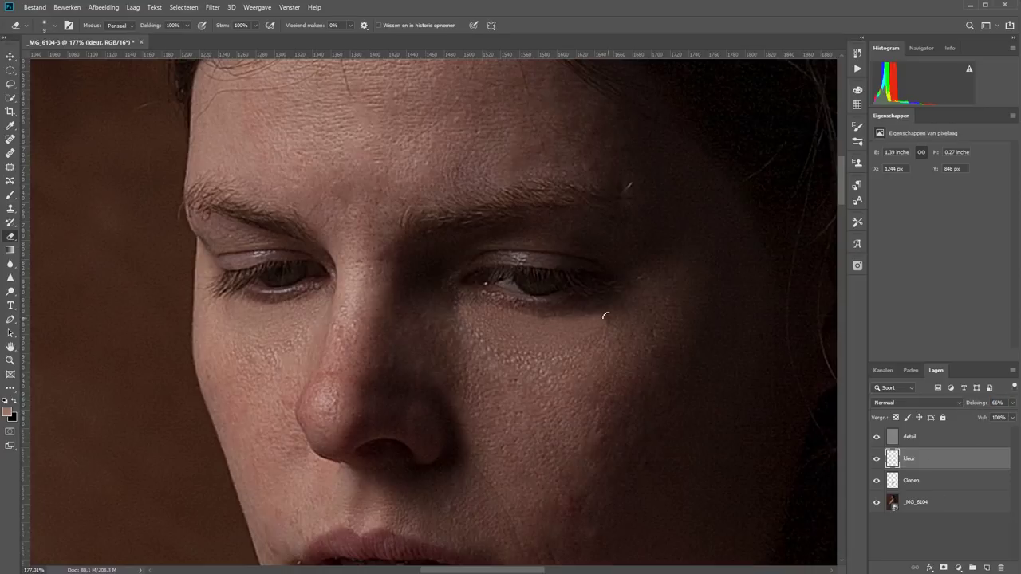
pyautogui.moveTo(605, 316)
pyautogui.mouseDown()
pyautogui.moveTo(619, 325)
pyautogui.moveTo(598, 323)
pyautogui.mouseUp()
pyautogui.press('i')
pyautogui.press('b')
pyautogui.moveTo(978, 405); pyautogui.dragTo(967, 406)
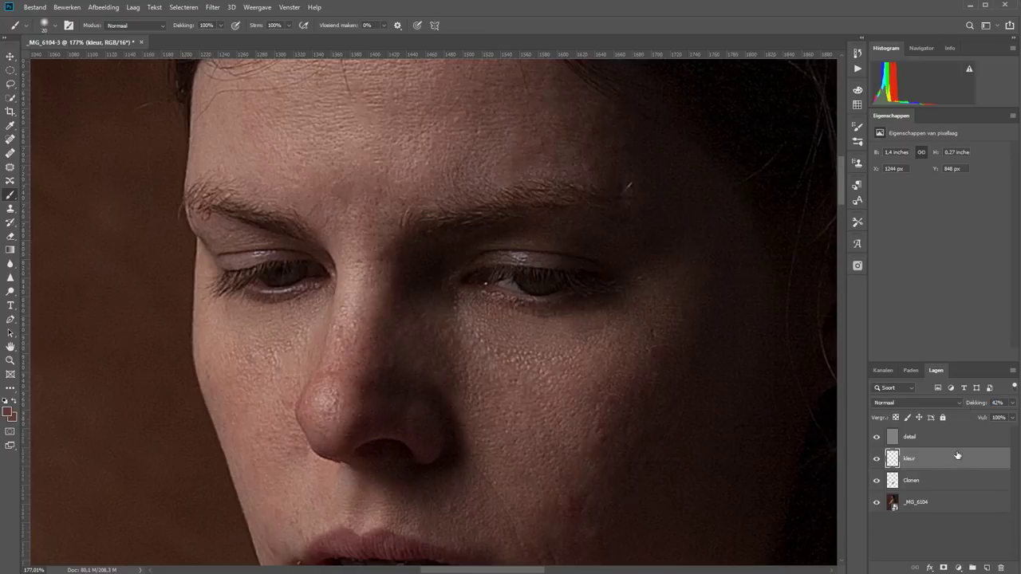
pyautogui.click(958, 439)
pyautogui.moveTo(977, 405); pyautogui.dragTo(959, 407)
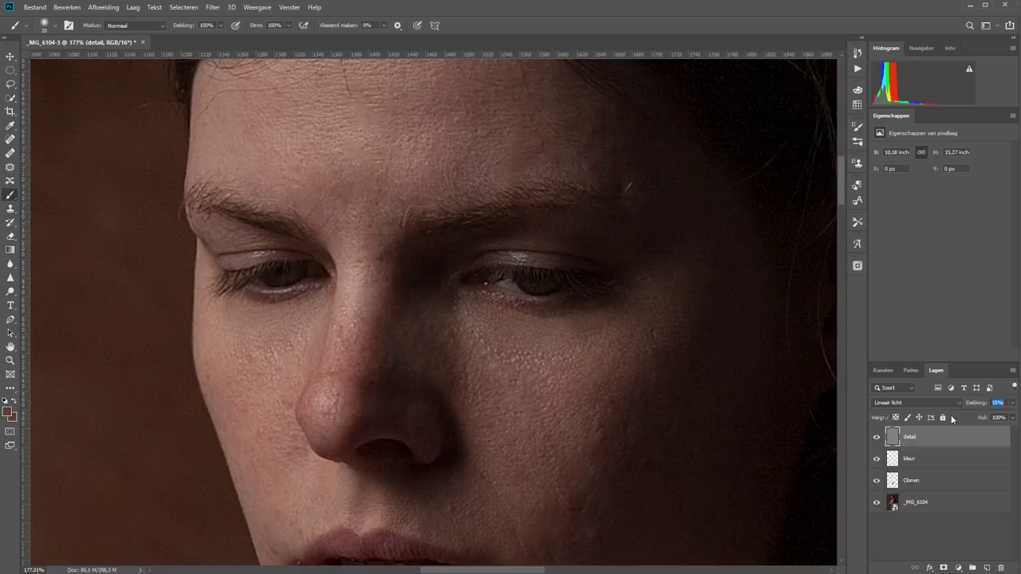
# - Group detail and kleur as wallen with a black mask, then paint in the left under-eye bag
pyautogui.press('Return')
pyautogui.keyDown('shift'); pyautogui.click(934, 460); pyautogui.keyUp('shift')
pyautogui.hotkey('ctrl', 'g')
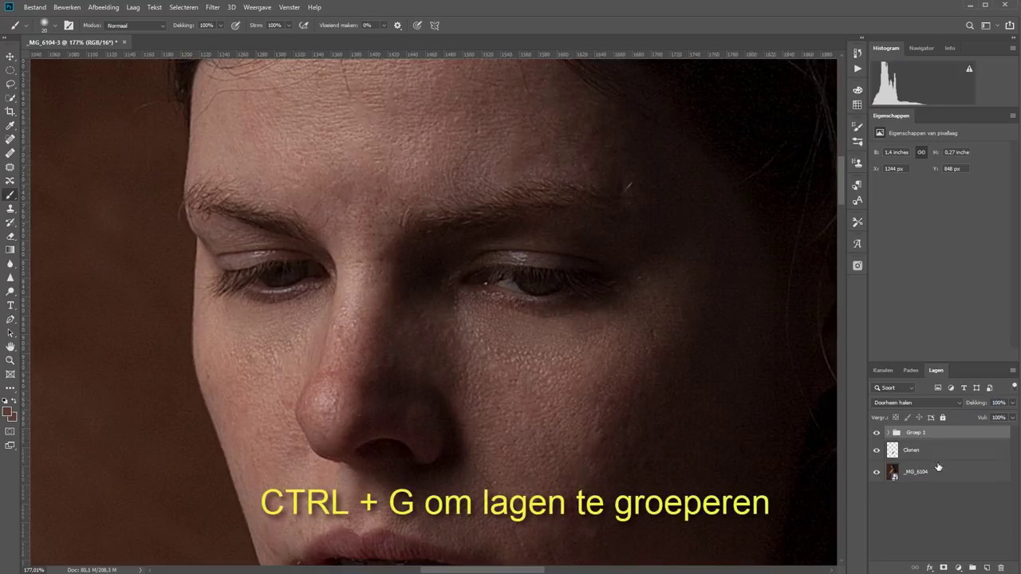
pyautogui.write('wallen')
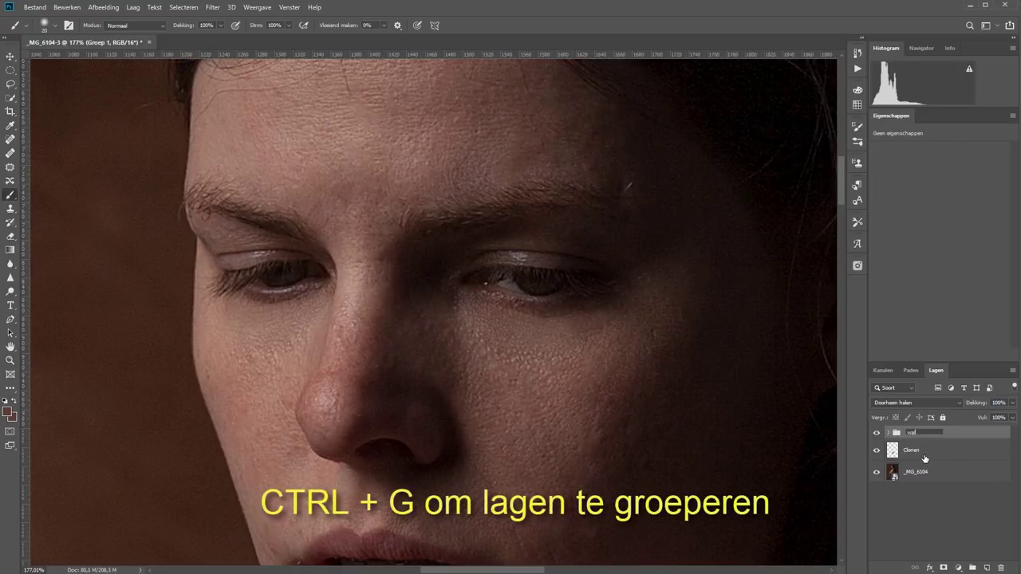
pyautogui.press('Return')
pyautogui.keyDown('alt'); pyautogui.click(943, 567); pyautogui.keyUp('alt')
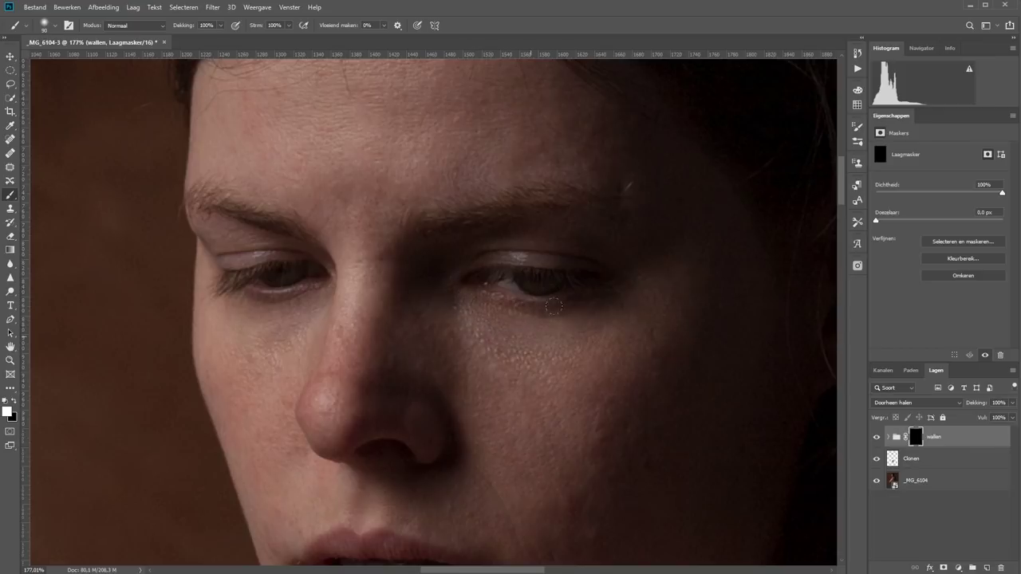
pyautogui.moveTo(275, 287); pyautogui.dragTo(209, 293)
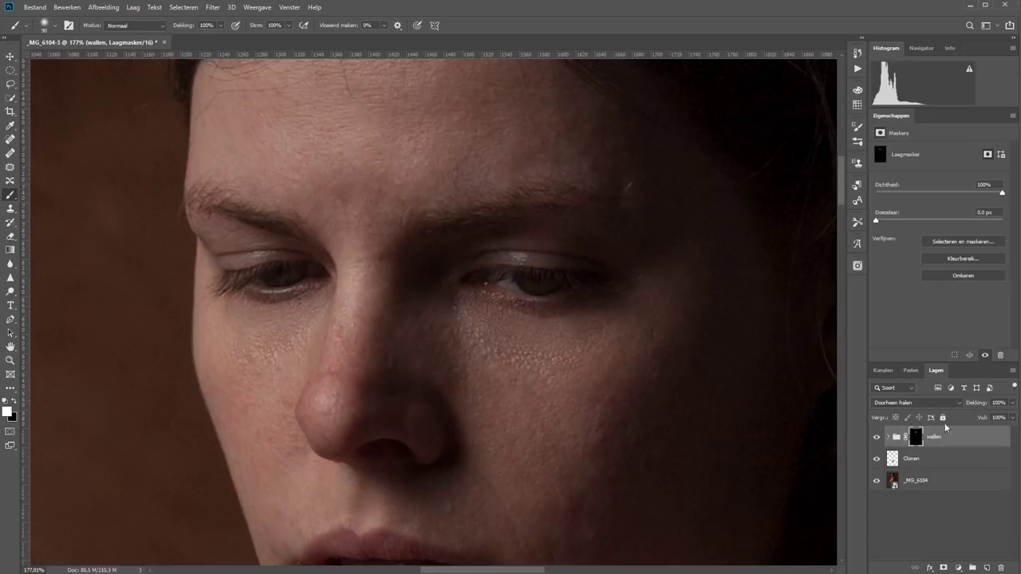
# - Lower the wallen group's opacity to 94% and adjust the kleur layer's opacity
pyautogui.moveTo(972, 406); pyautogui.dragTo(978, 409)
pyautogui.click(888, 437)
pyautogui.click(928, 459)
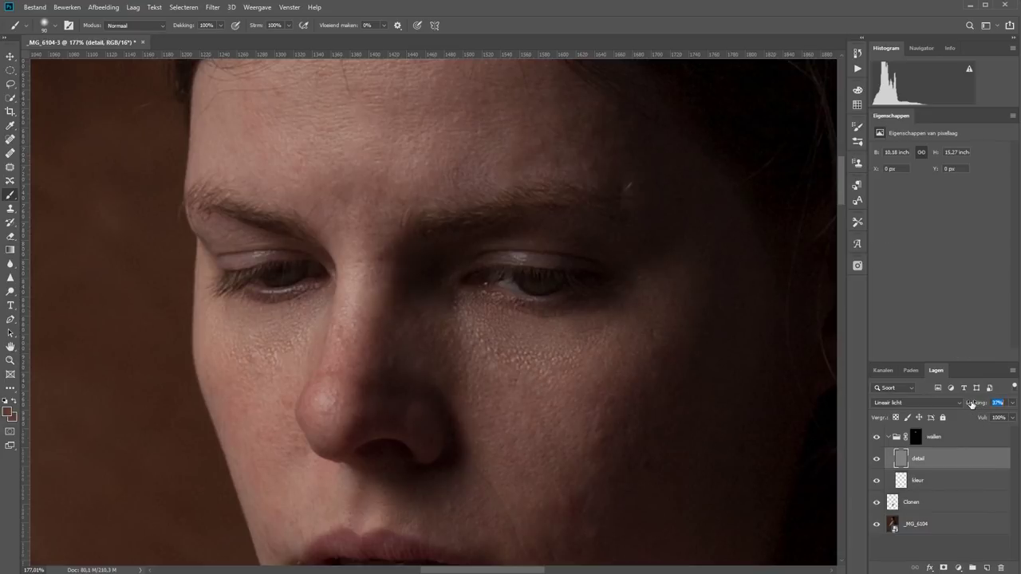
pyautogui.click(942, 478)
pyautogui.moveTo(975, 405); pyautogui.dragTo(978, 404)
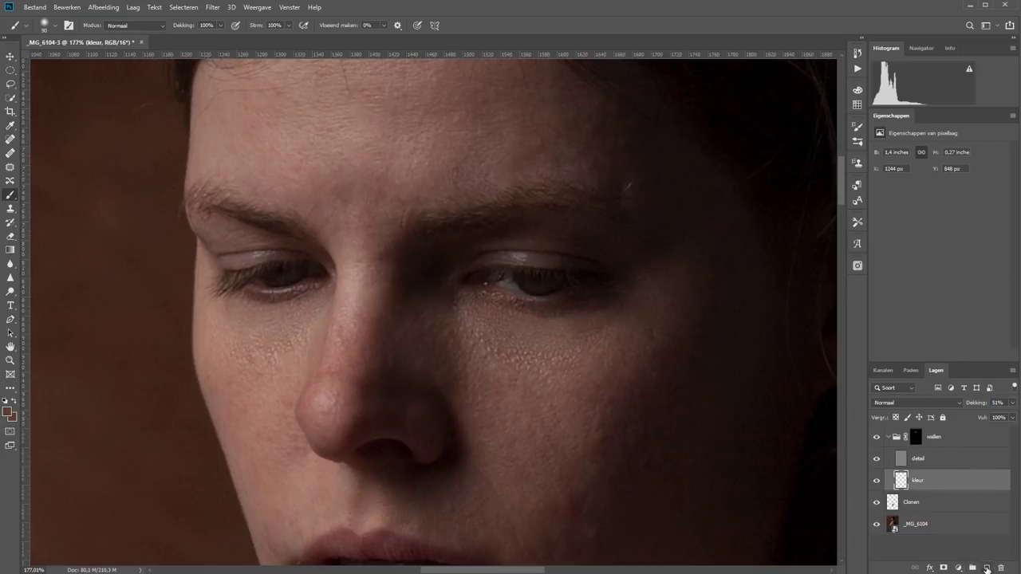
# - Add a kleur 2 layer and paint lighter skin tone under both eyes
pyautogui.click(987, 568)
pyautogui.doubleClick(919, 481)
pyautogui.write('kleur')
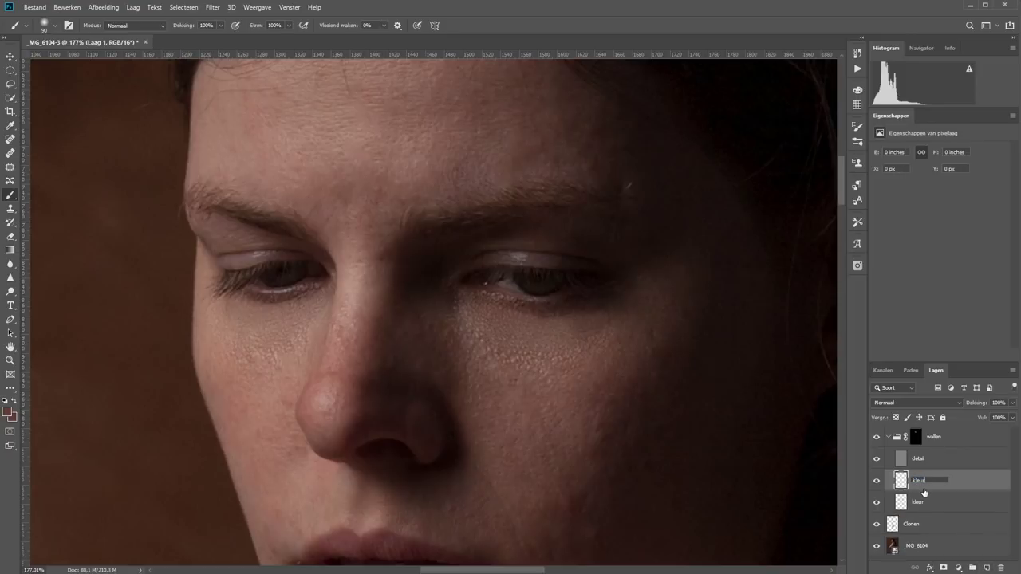
pyautogui.write(' 2')
pyautogui.press('Return')
pyautogui.moveTo(487, 313); pyautogui.dragTo(582, 323)
pyautogui.moveTo(231, 315); pyautogui.dragTo(311, 315)
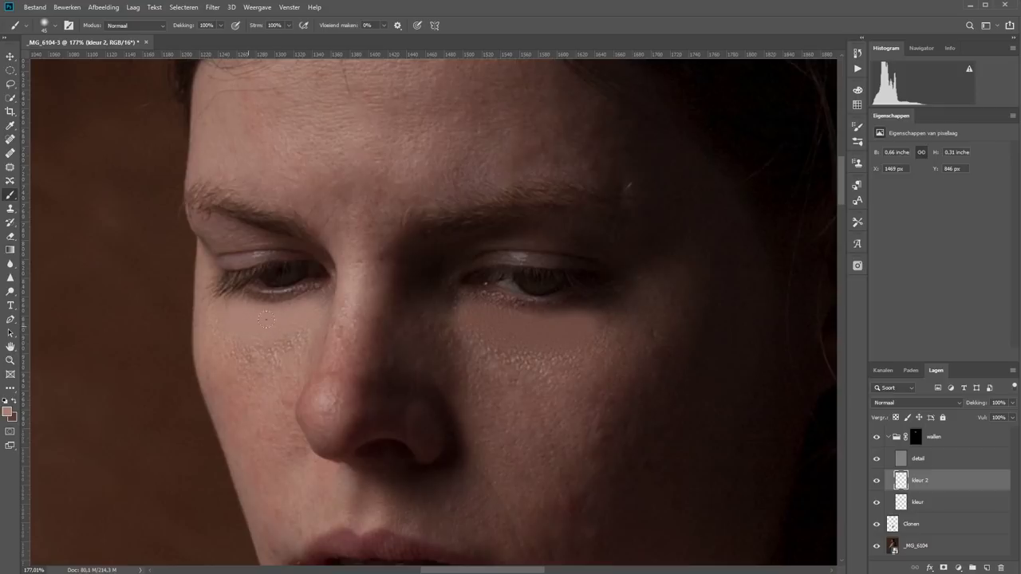
pyautogui.hotkey('alt', ']')
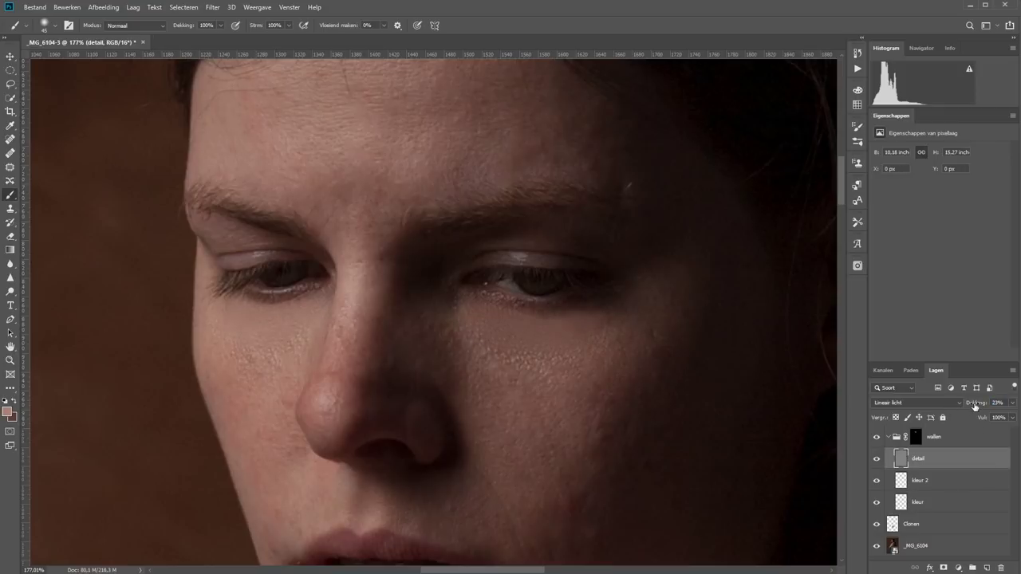
pyautogui.hotkey('alt', '[')
# - Collapse the wallen group at 45% opacity and stamp all visible layers into a new Laag 1
pyautogui.press('e')
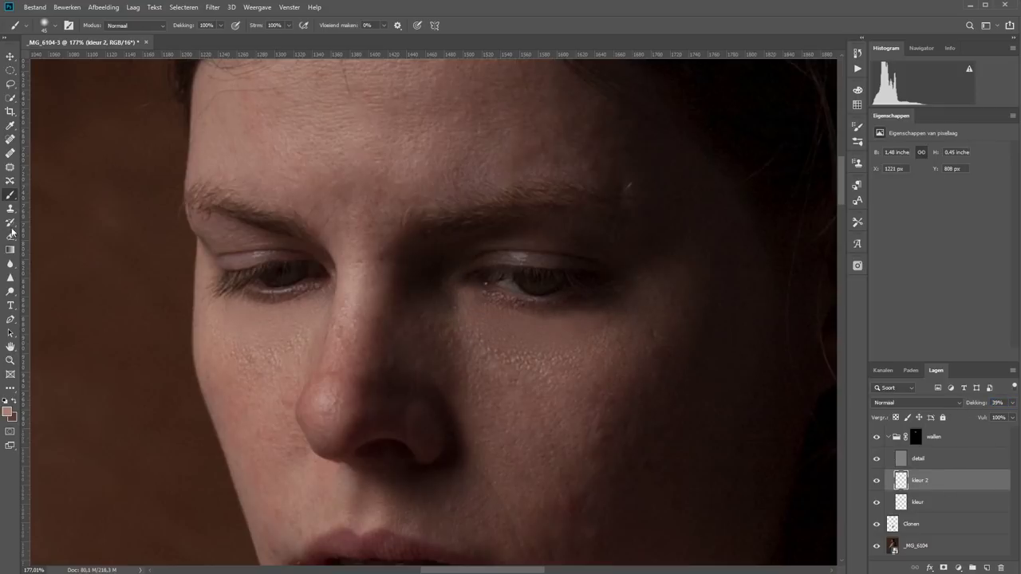
pyautogui.press('z')
pyautogui.hotkey('ctrl', '0')
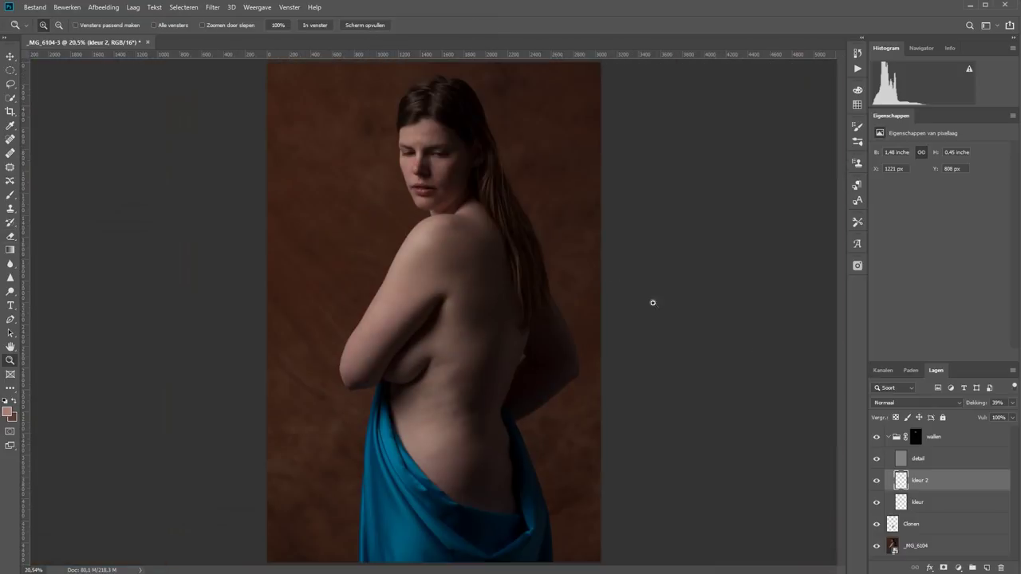
pyautogui.click(887, 437)
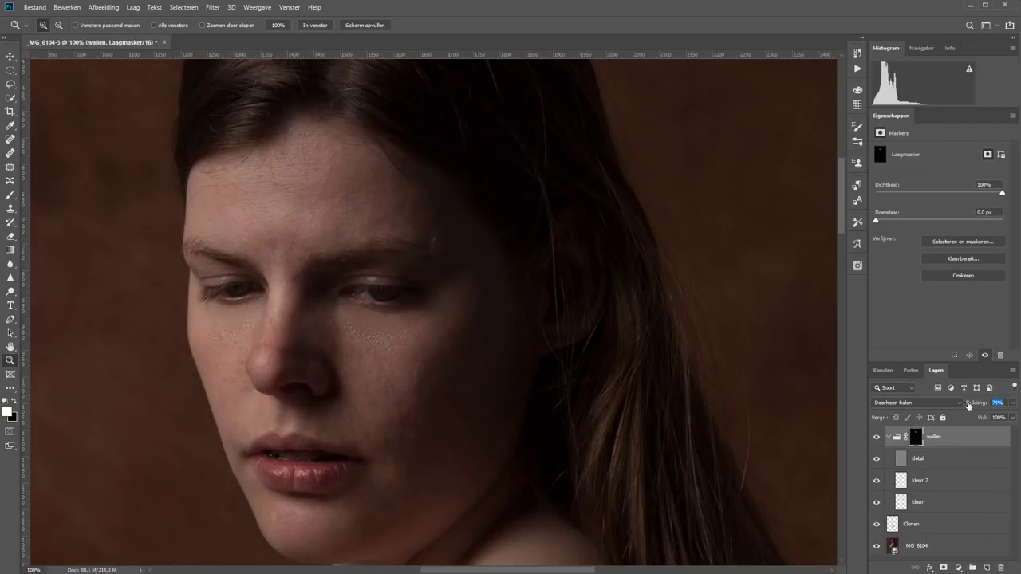
pyautogui.hotkey('ctrl', '0')
pyautogui.click(887, 436)
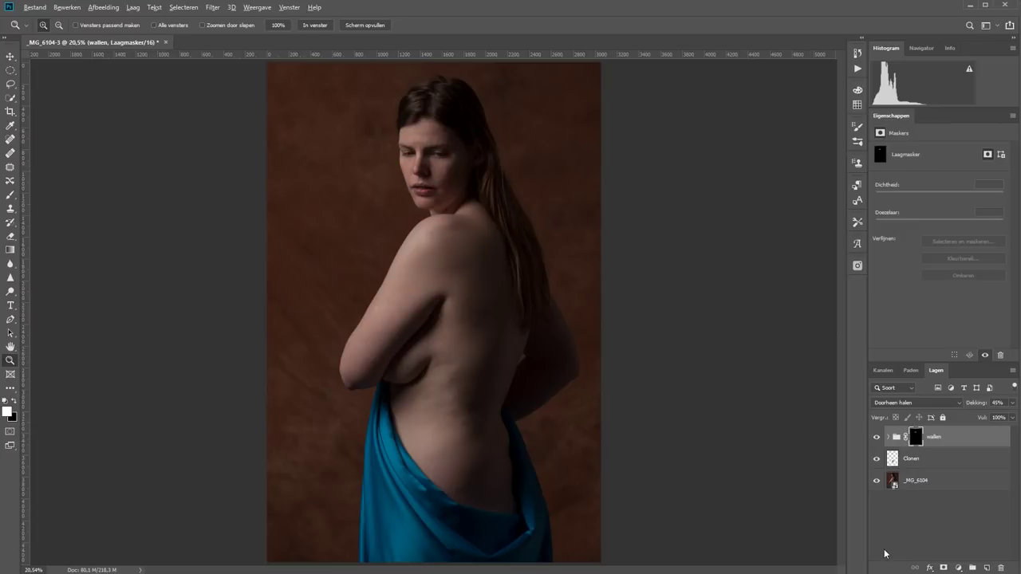
pyautogui.hotkey('ctrl', 'shift', 'alt', 'e')
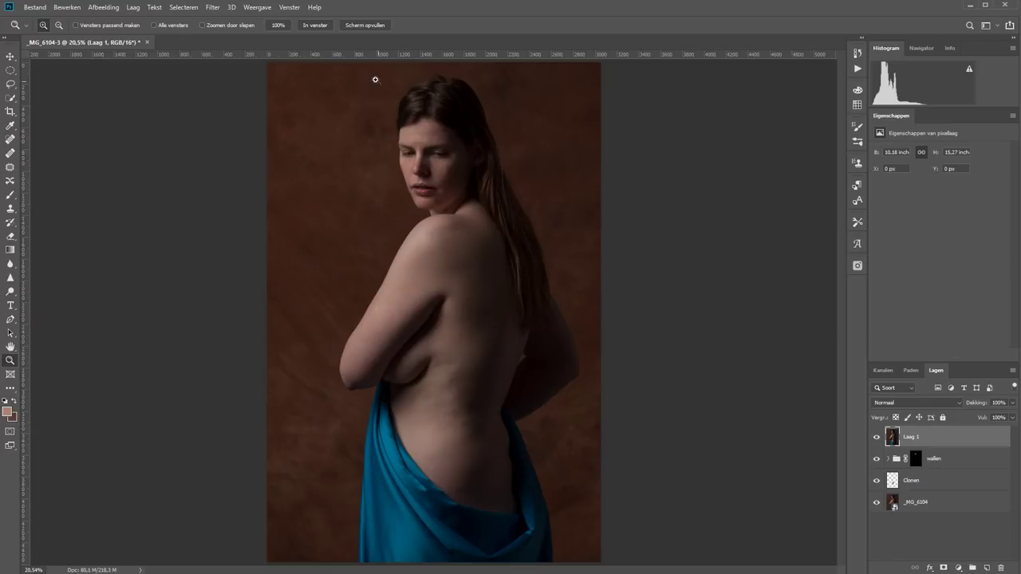
# - Convert the merged Laag 1 layer into a smart object
pyautogui.moveTo(373, 72); pyautogui.dragTo(615, 373)
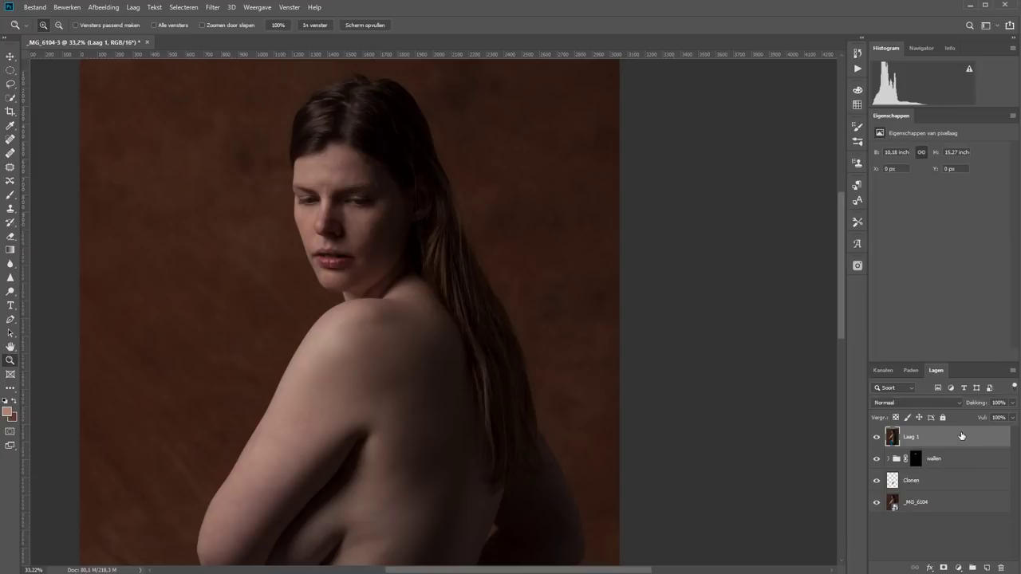
pyautogui.rightClick(962, 435)
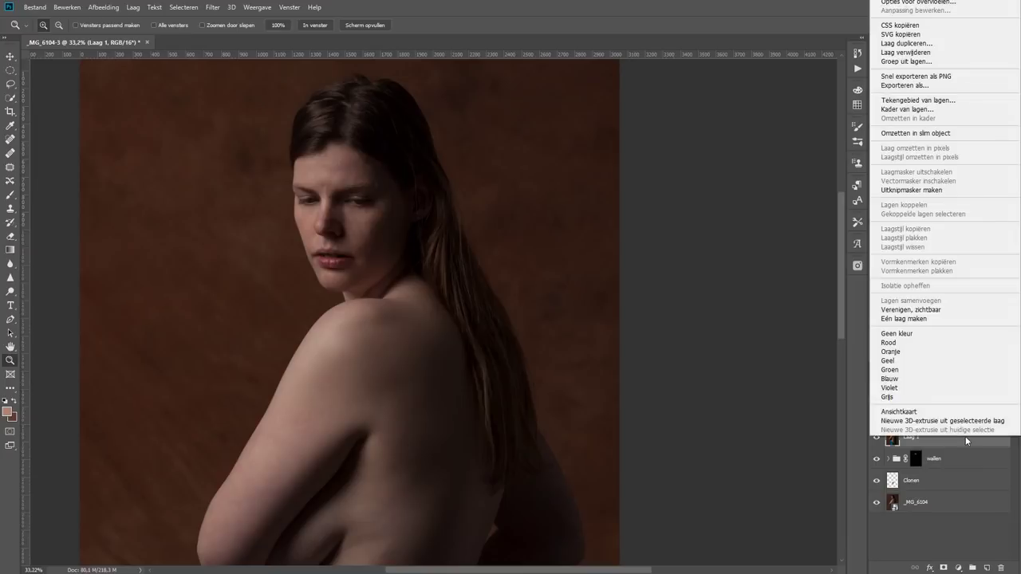
pyautogui.click(938, 134)
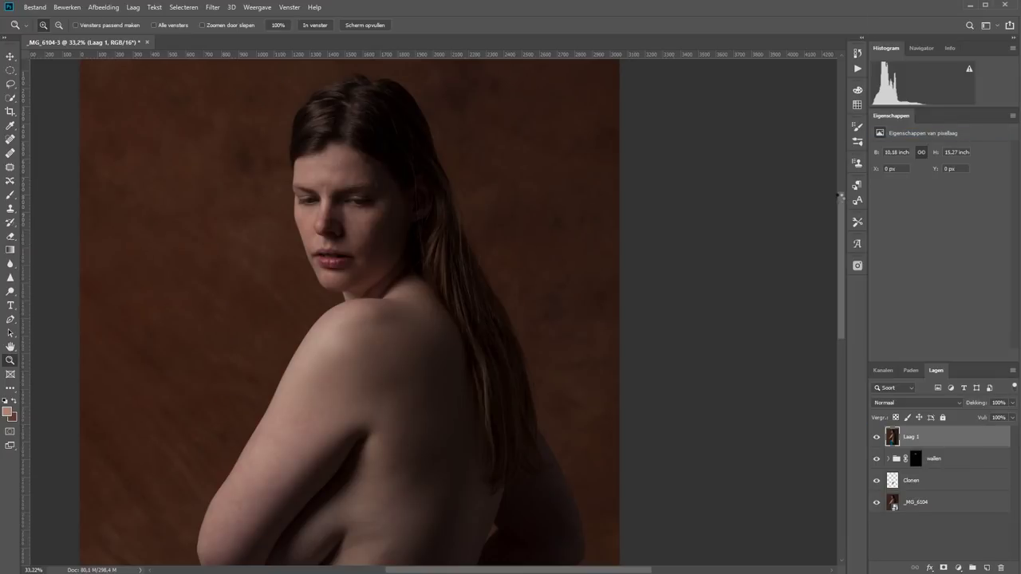
# - Apply an Olieverf filter with Schalen 1,0 and Penseelharen 2,5, hidden behind a black mask
pyautogui.click(212, 7)
pyautogui.moveTo(224, 168)
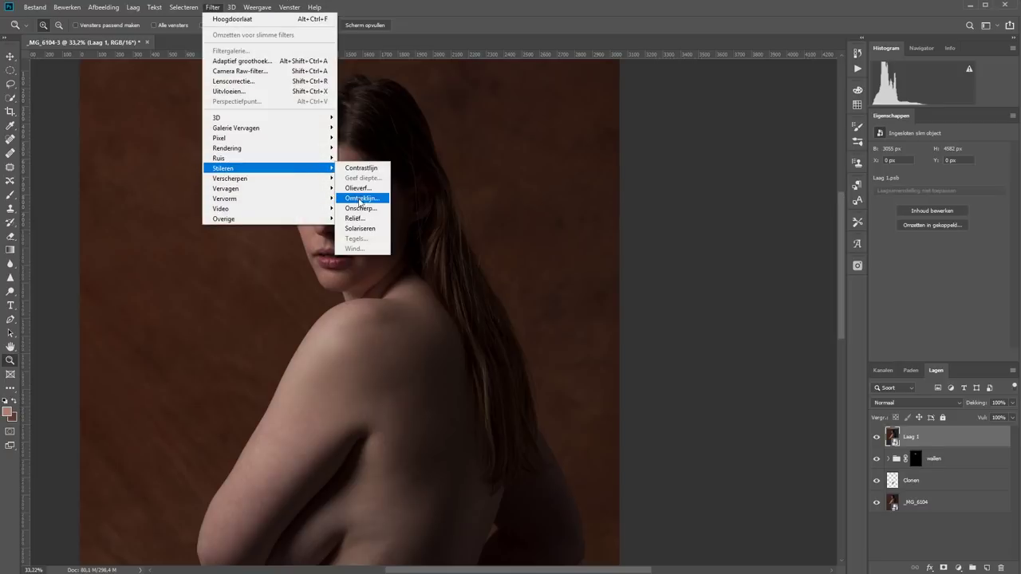
pyautogui.click(363, 196)
pyautogui.moveTo(581, 326); pyautogui.dragTo(576, 326)
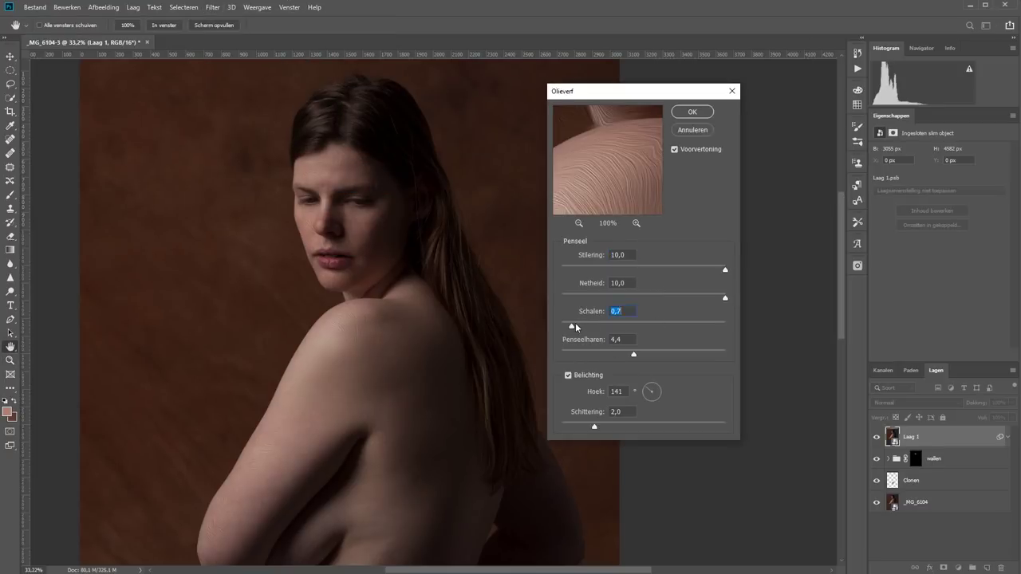
pyautogui.click(603, 354)
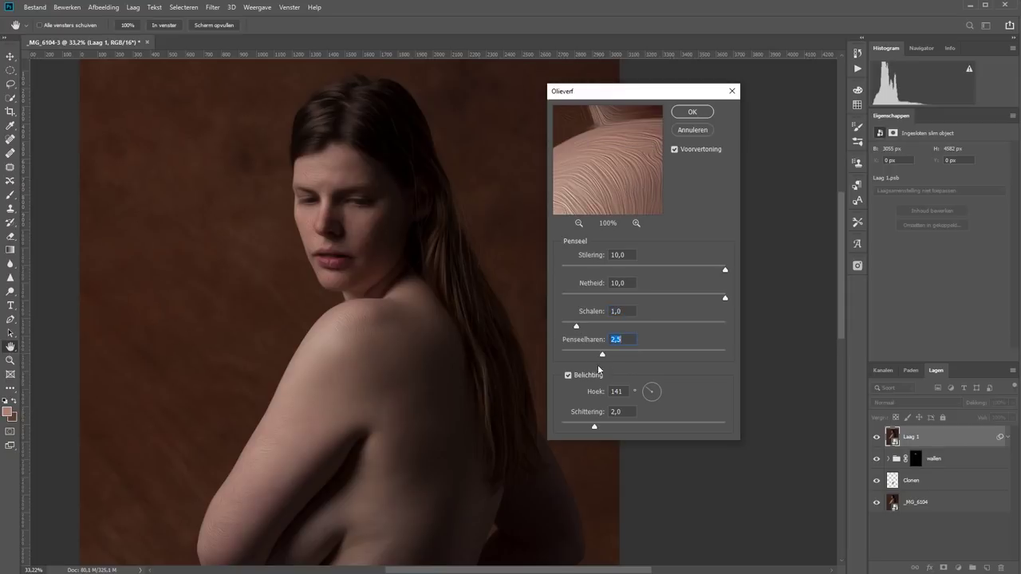
pyautogui.click(692, 112)
pyautogui.keyDown('alt'); pyautogui.click(944, 567); pyautogui.keyUp('alt')
# - Paint white on the mask to reveal the oil-paint effect along the hair
pyautogui.moveTo(246, 201); pyautogui.dragTo(479, 378)
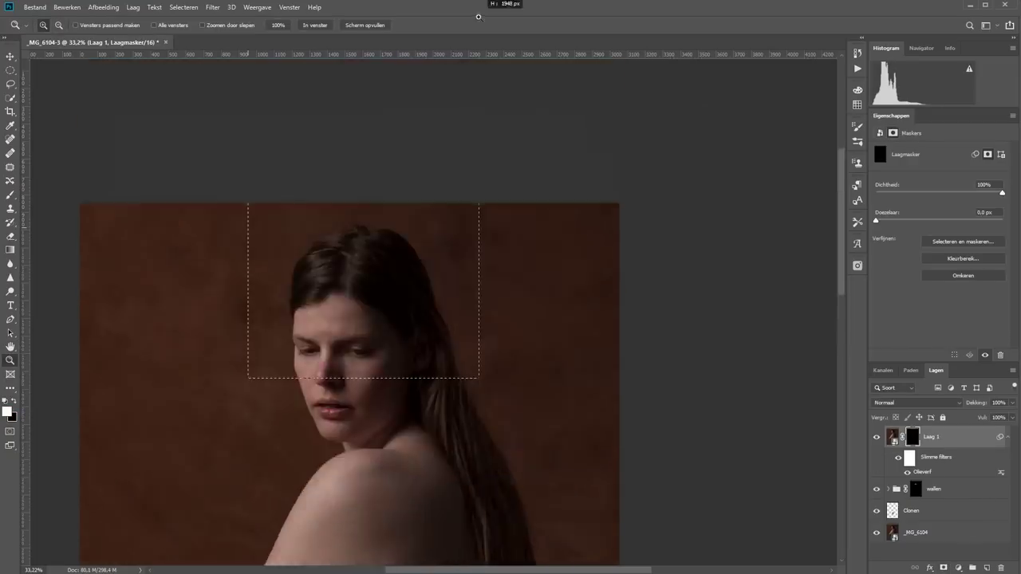
pyautogui.press('b')
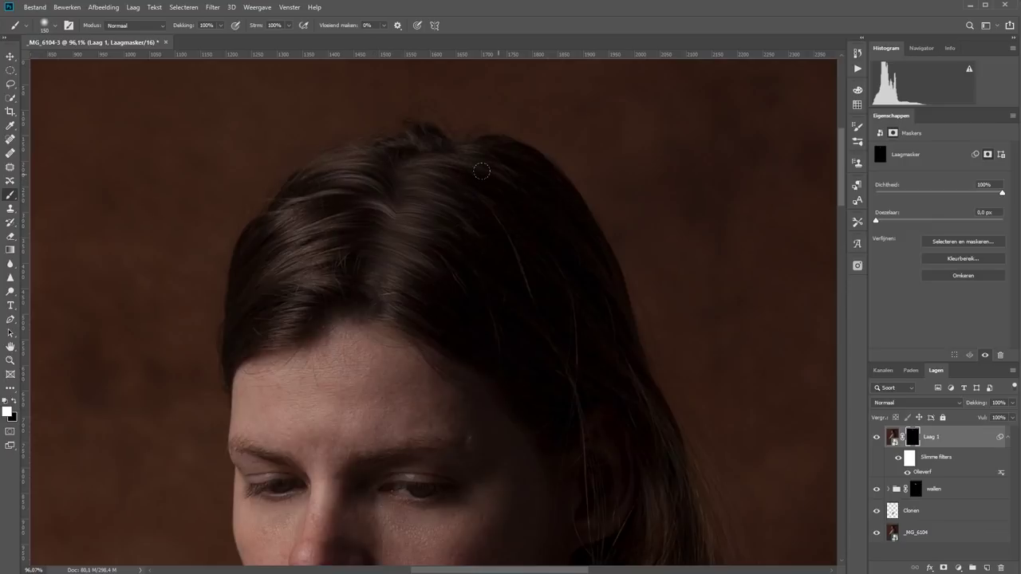
pyautogui.scroll(-5, 481, 184)
pyautogui.hscroll(5, 388, 214)
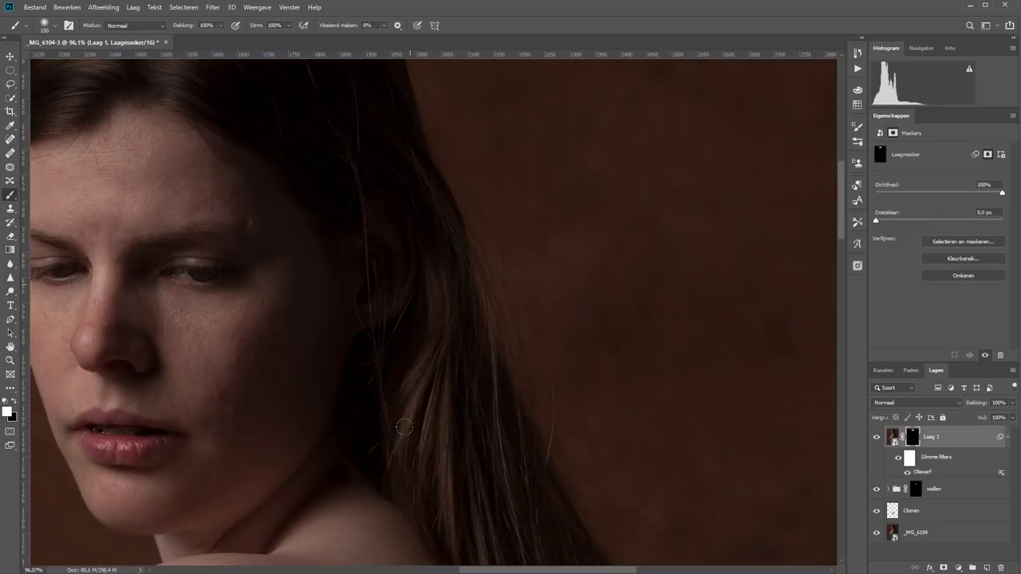
pyautogui.moveTo(405, 429); pyautogui.dragTo(317, 142)
pyautogui.scroll(-5, 384, 220)
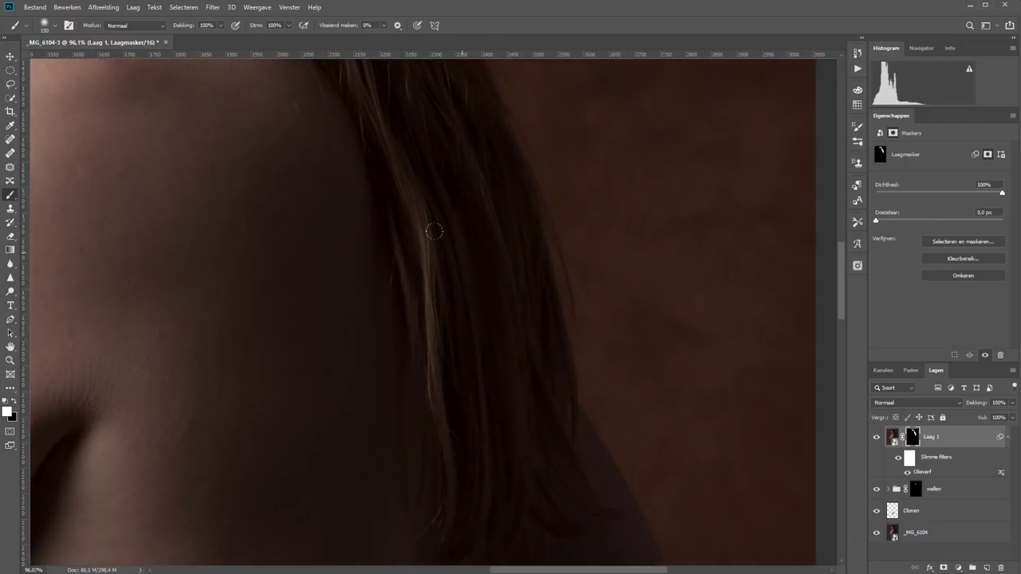
pyautogui.scroll(-3, 506, 392)
pyautogui.scroll(5, 471, 213)
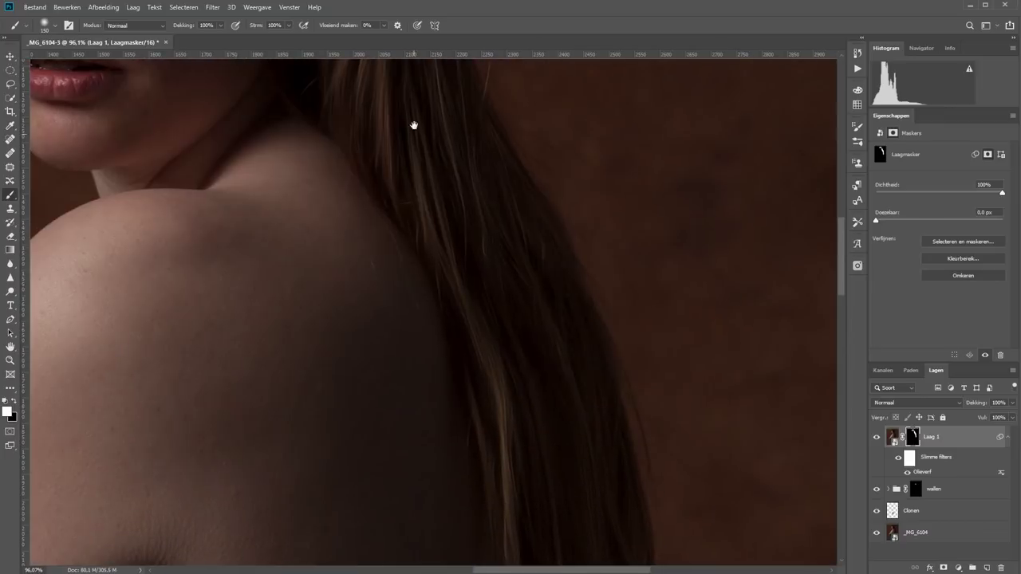
pyautogui.moveTo(414, 125); pyautogui.dragTo(727, 368)
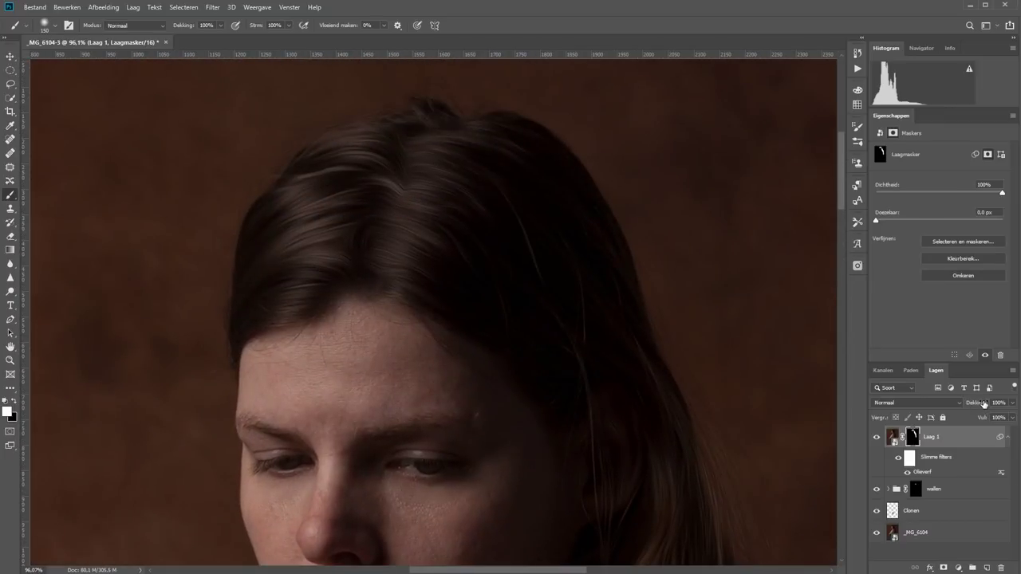
# - Lower the oil-paint layer to 50% opacity and rename it haar
pyautogui.moveTo(984, 404); pyautogui.dragTo(955, 406)
pyautogui.press('Return')
pyautogui.press('z')
pyautogui.hotkey('ctrl', '0')
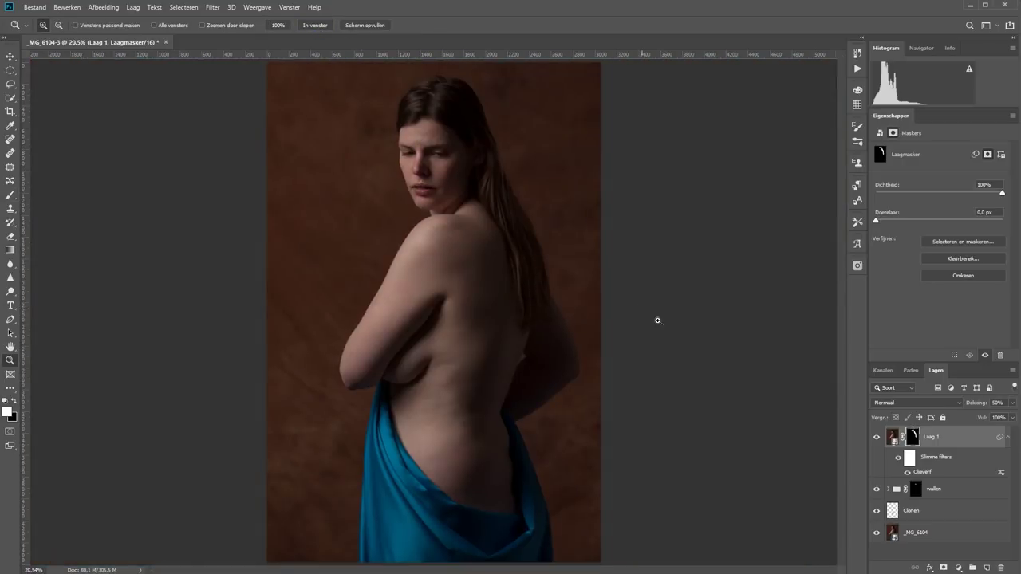
pyautogui.doubleClick(933, 438)
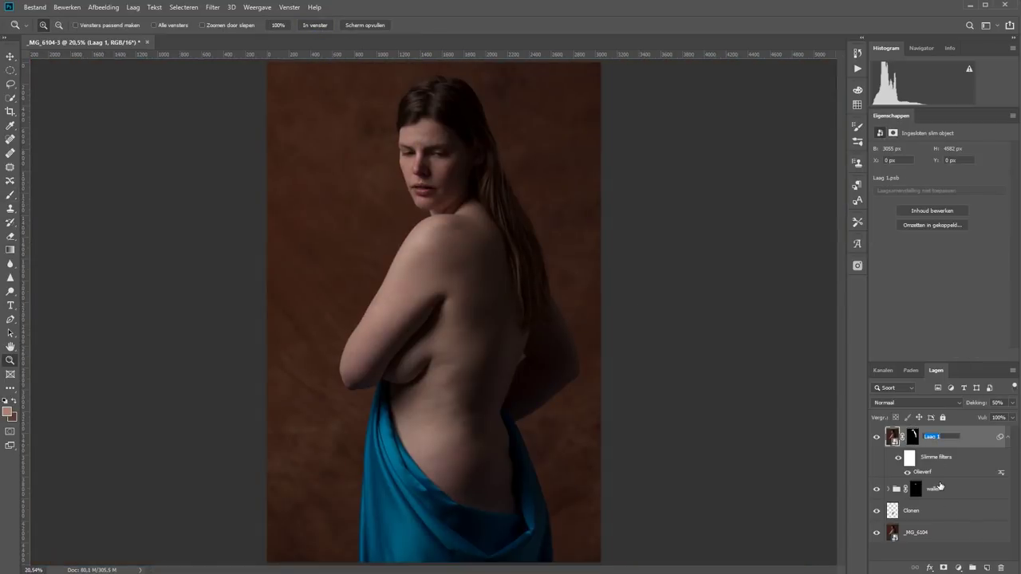
pyautogui.write('ar')
pyautogui.press('Return')
# - Add a Hue/Saturation adjustment targeting the cyan tones picked from the cloth
pyautogui.click(1006, 438)
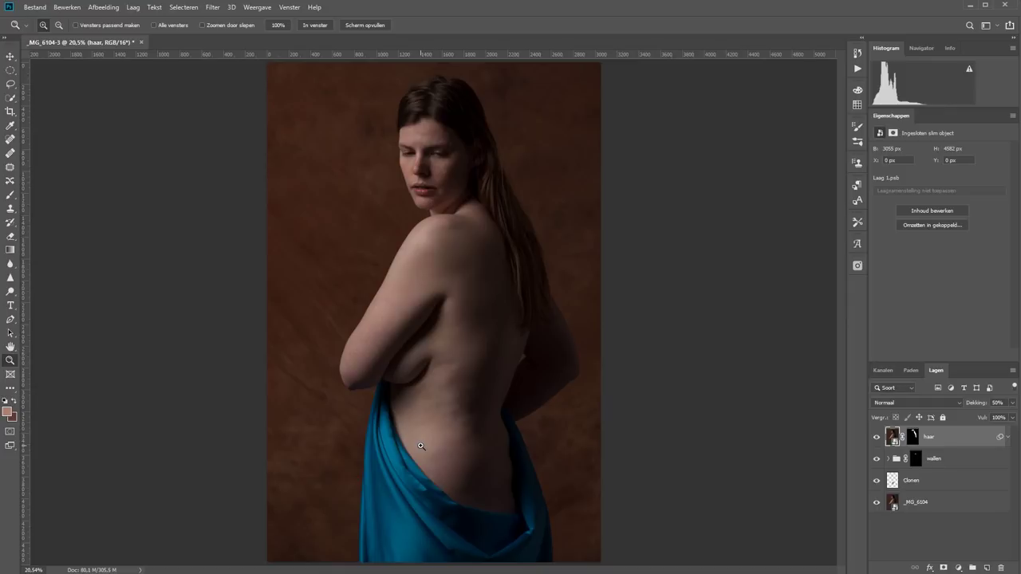
pyautogui.click(959, 568)
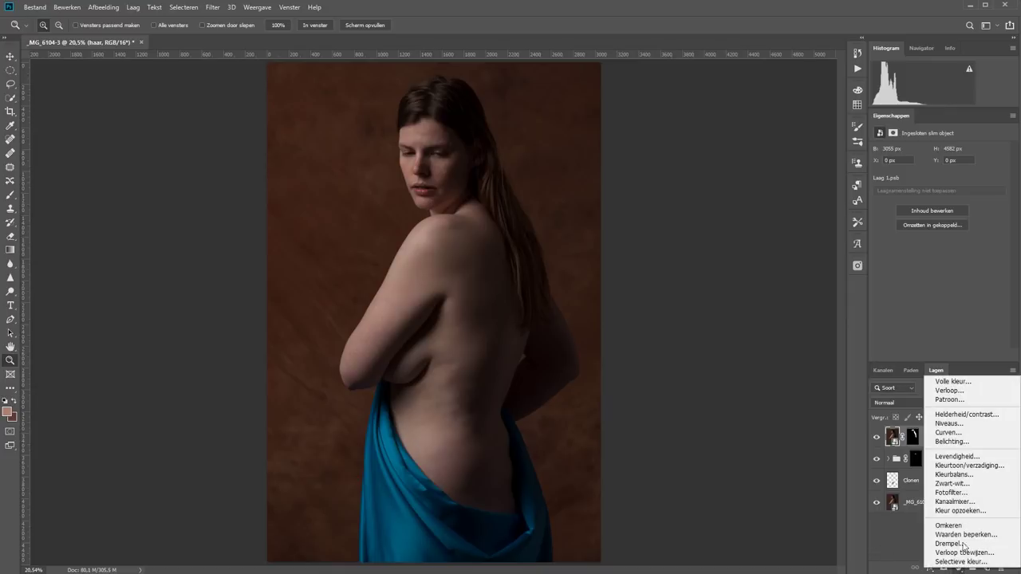
pyautogui.click(962, 466)
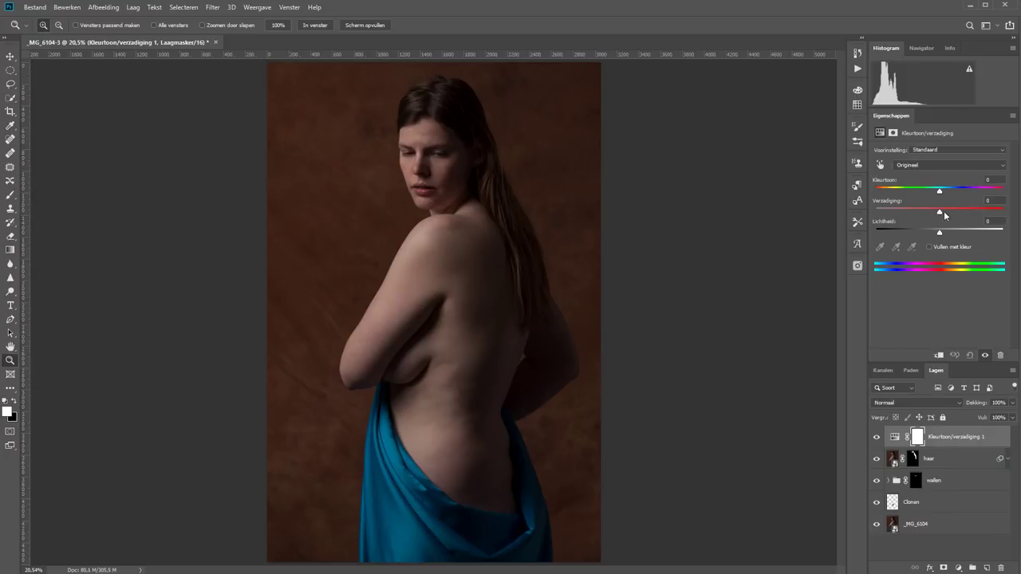
pyautogui.click(879, 164)
pyautogui.click(411, 523)
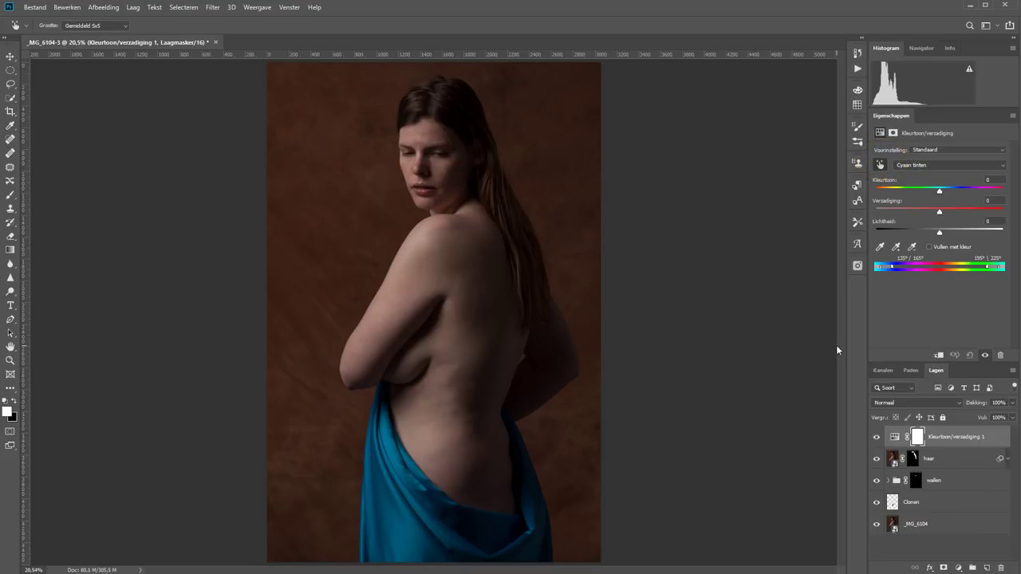
# - Set the Cyans range to hue +11, saturation -55 and lightness -26
pyautogui.moveTo(939, 189); pyautogui.dragTo(881, 192)
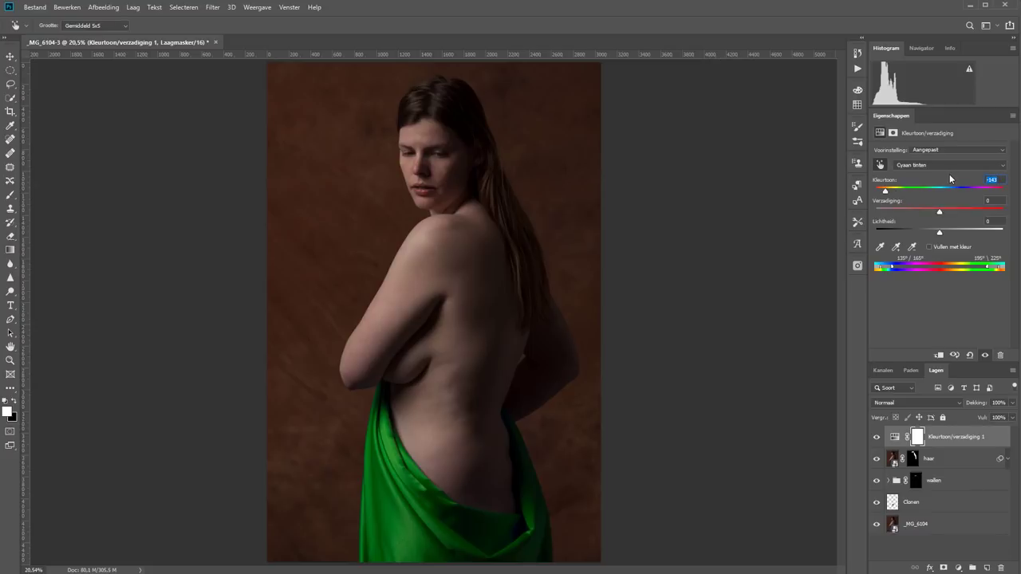
pyautogui.write('0')
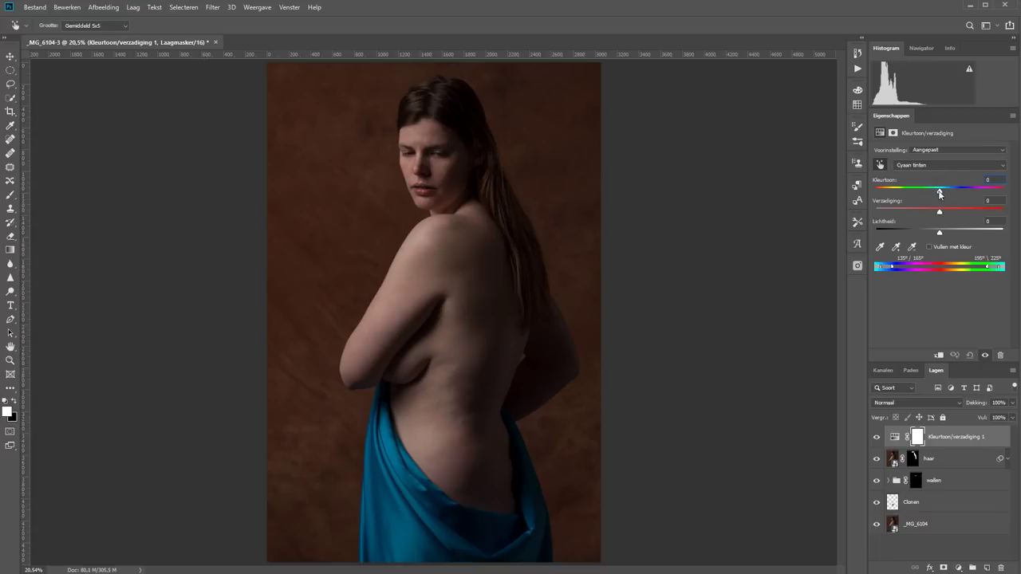
pyautogui.moveTo(940, 213)
pyautogui.mouseDown()
pyautogui.moveTo(901, 214)
pyautogui.moveTo(925, 232)
pyautogui.mouseUp()
pyautogui.moveTo(939, 193); pyautogui.dragTo(947, 195)
# - Compare the adjustment on and off, then name the layer doek
pyautogui.click(875, 438)
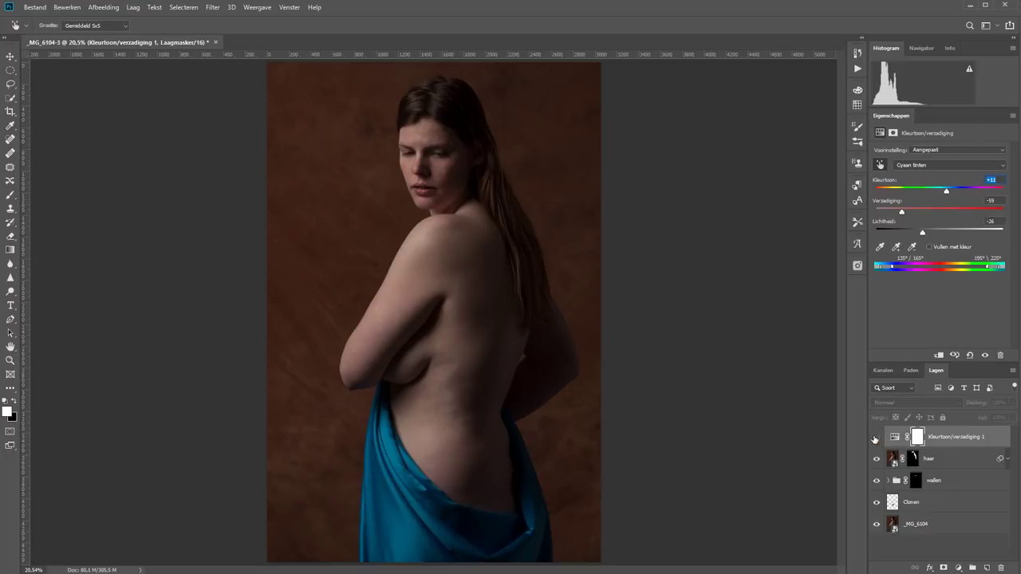
pyautogui.click(875, 438)
pyautogui.doubleClick(945, 437)
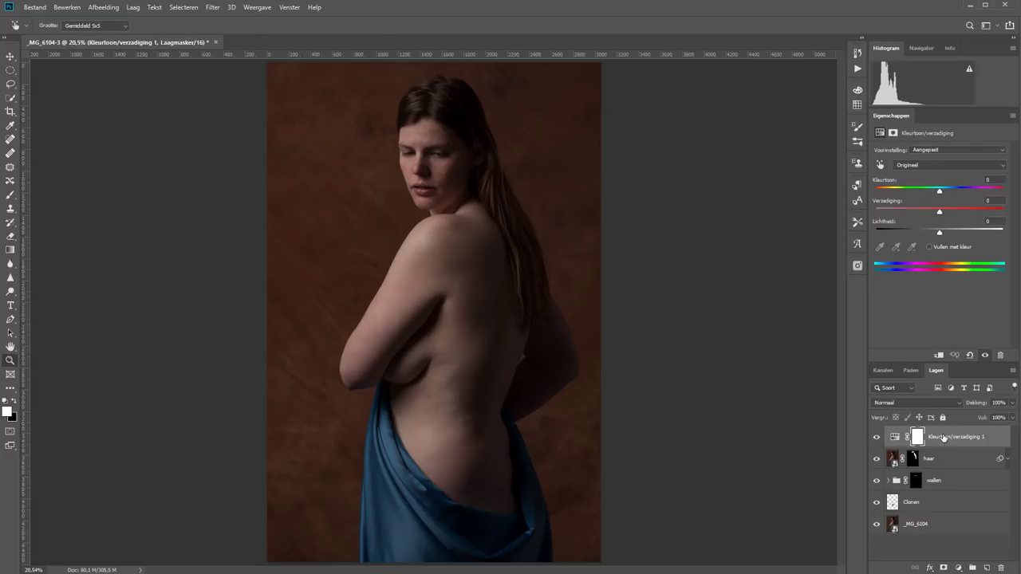
pyautogui.write('doek')
pyautogui.press('Return')
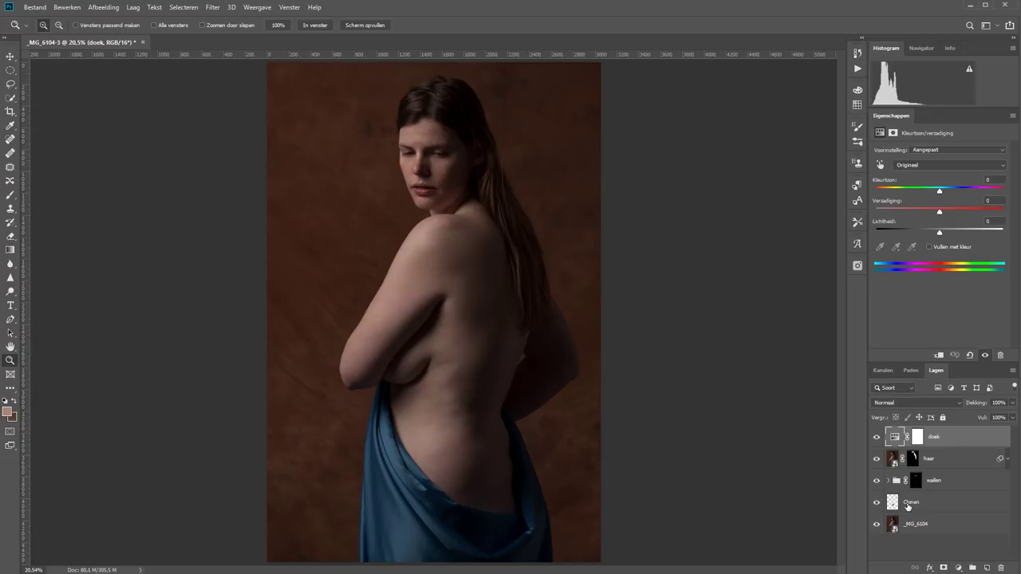
# - Add a darkening Curves layer in Luminosity blend mode with an inverted black mask
pyautogui.click(958, 569)
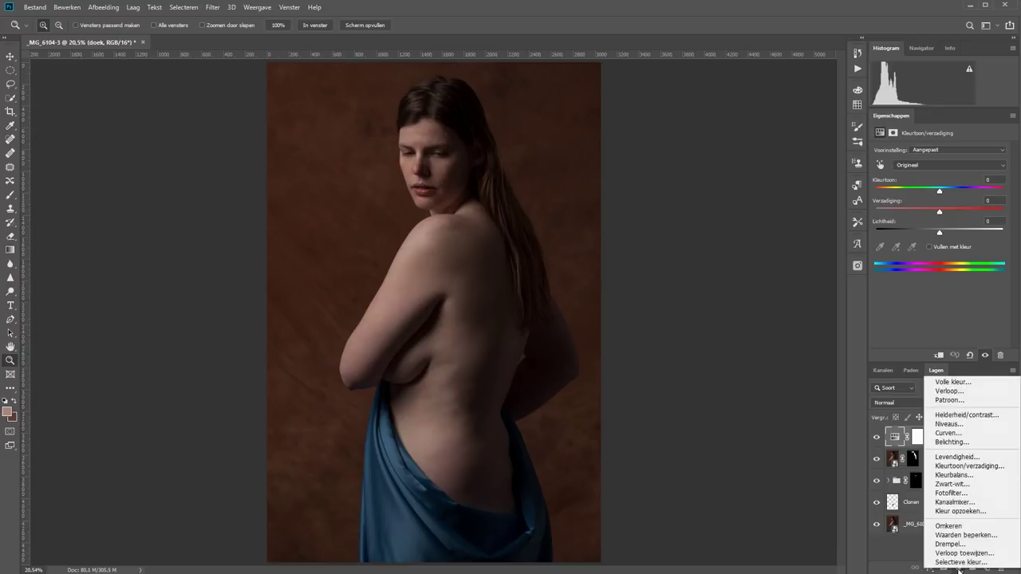
pyautogui.click(959, 435)
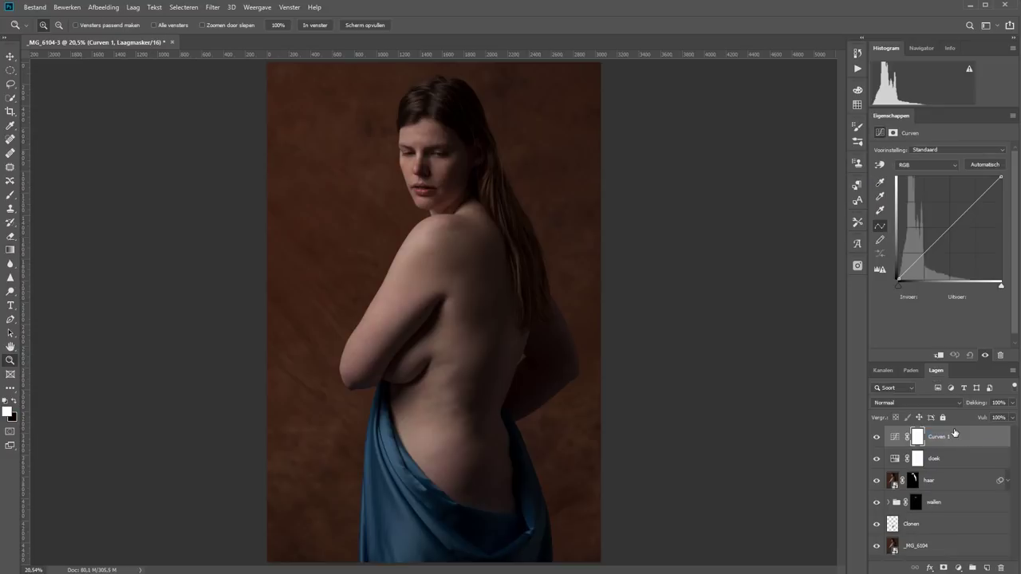
pyautogui.click(909, 402)
pyautogui.click(885, 560)
pyautogui.moveTo(945, 228); pyautogui.dragTo(955, 242)
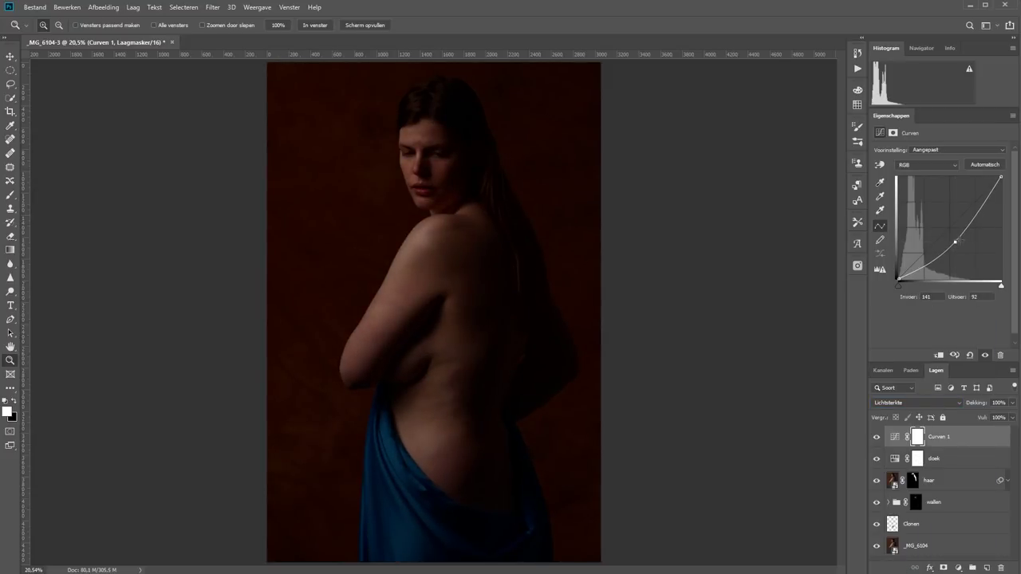
pyautogui.click(917, 440)
pyautogui.hotkey('ctrl', 'i')
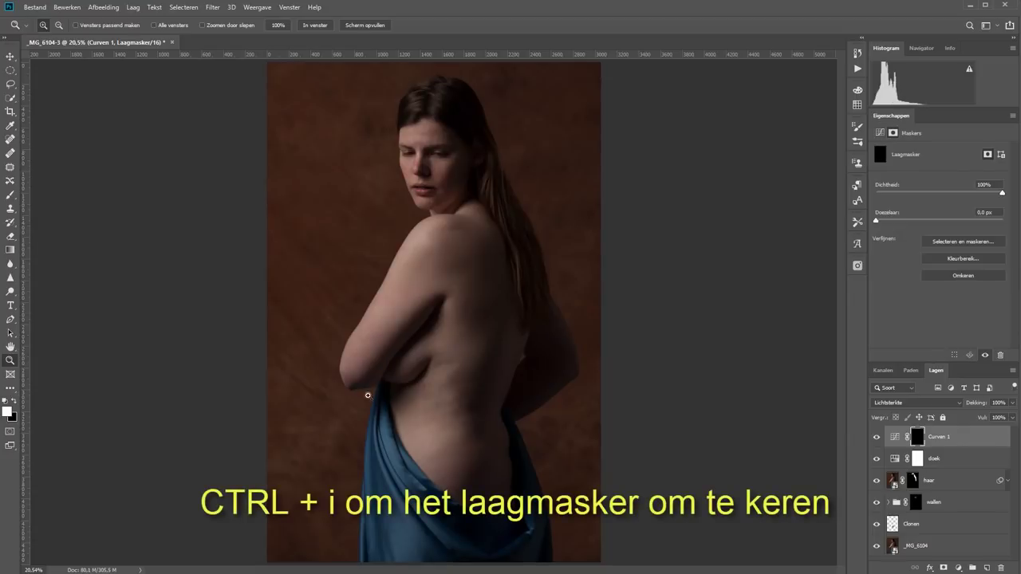
# - Set up a 20% opacity, size 125 brush and zoom closely into the blue cloth
pyautogui.scroll(3, 519, 559)
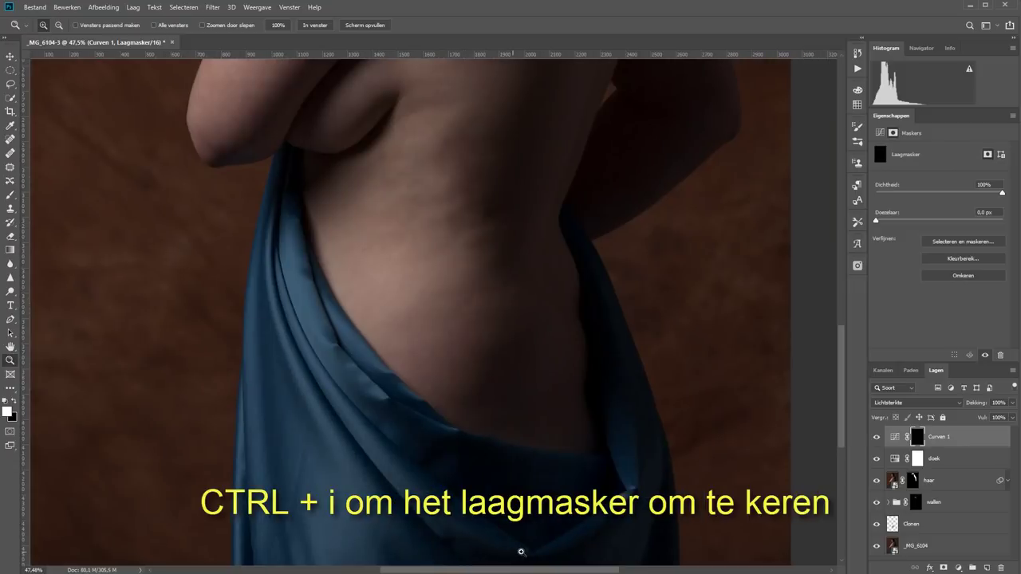
pyautogui.press('b')
pyautogui.press('1')
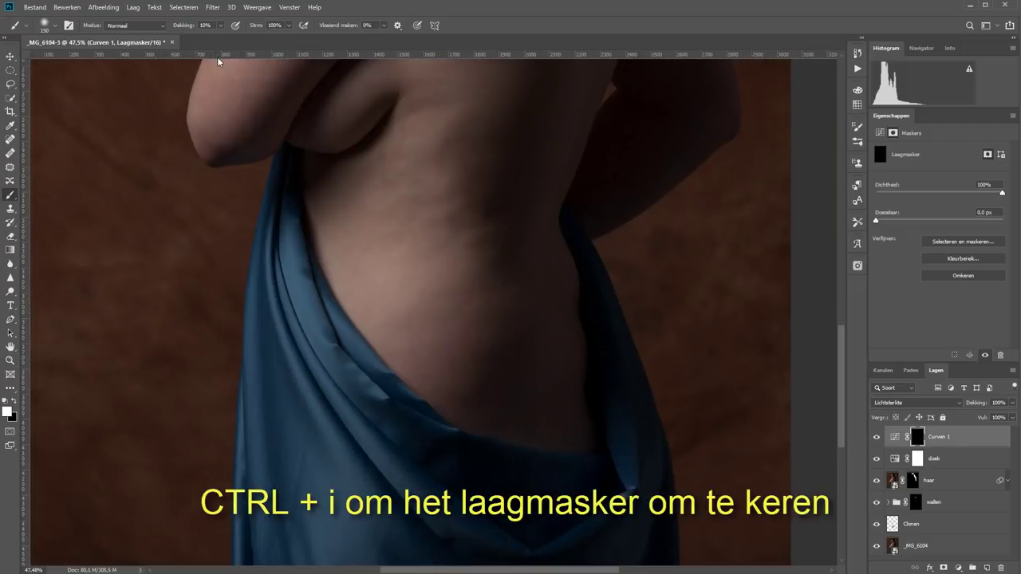
pyautogui.press('2')
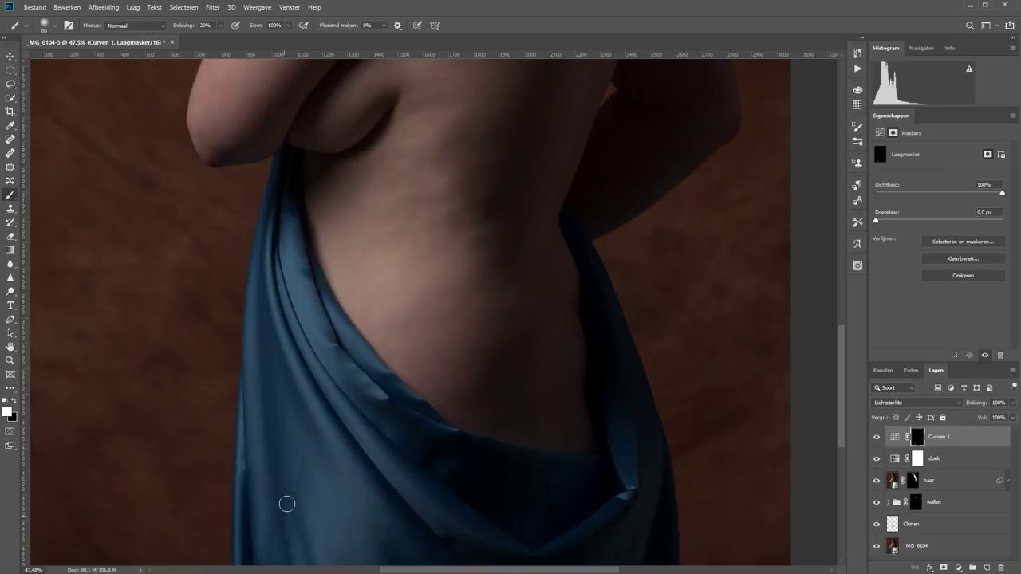
pyautogui.press(']')
pyautogui.press(']')
pyautogui.press(']')
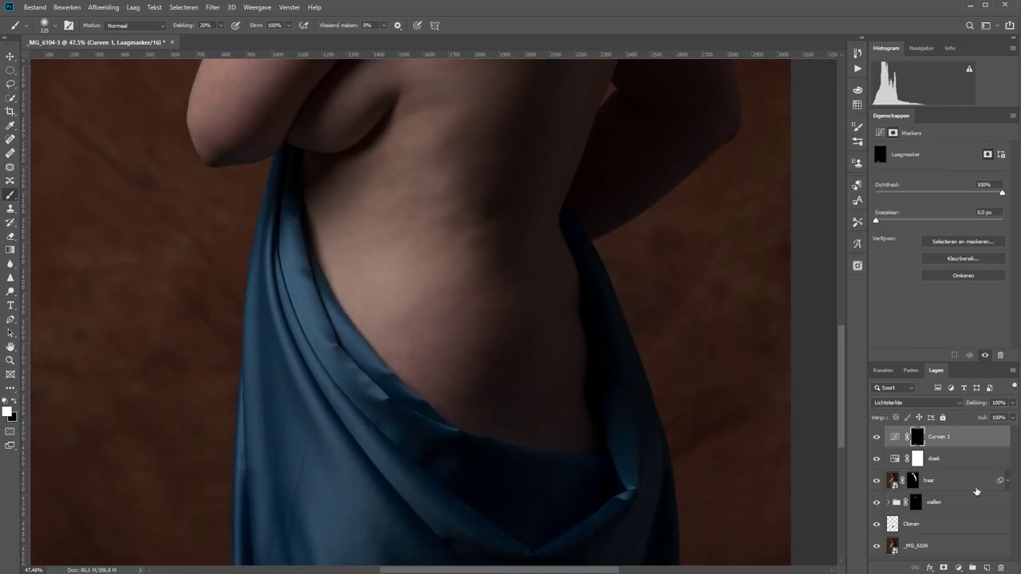
pyautogui.press('z')
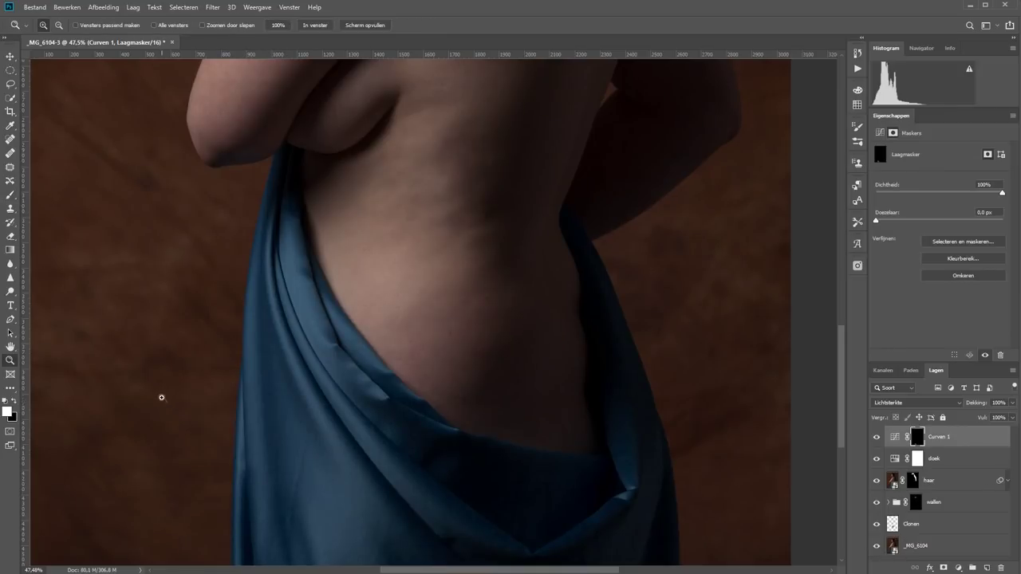
pyautogui.hotkey('ctrl', '+')
# - Heal two flaws in the cloth on the Clonen layer, then re-show all upper layers
pyautogui.keyDown('alt'); pyautogui.click(878, 546); pyautogui.keyUp('alt')
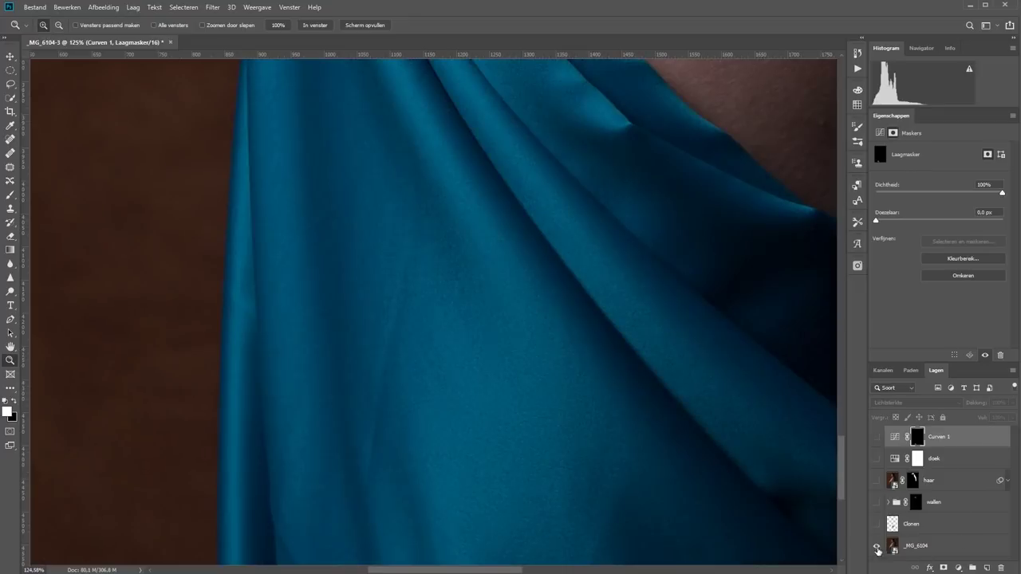
pyautogui.click(923, 527)
pyautogui.press('j')
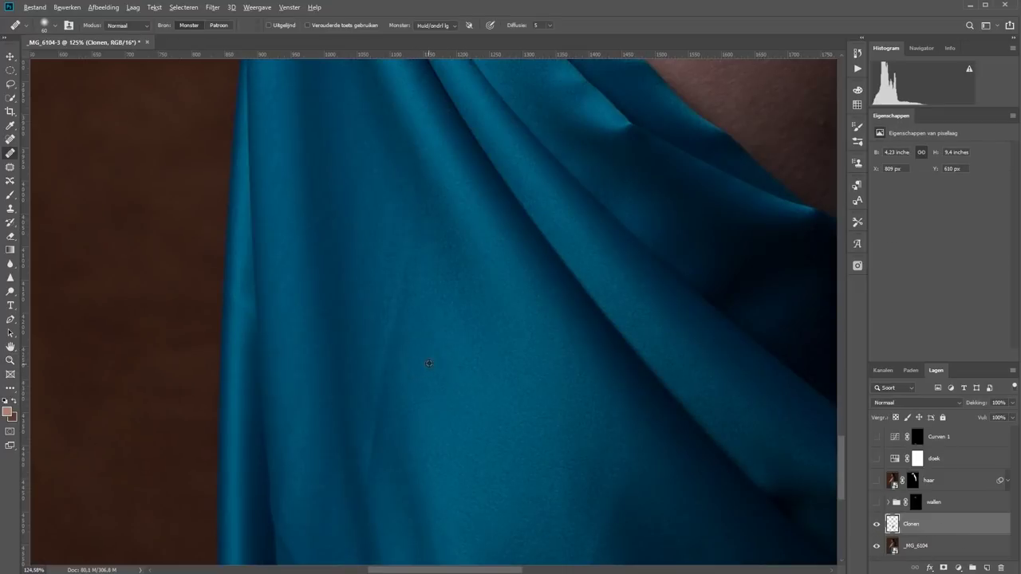
pyautogui.moveTo(376, 411); pyautogui.dragTo(412, 433)
pyautogui.moveTo(362, 457); pyautogui.dragTo(362, 457)
pyautogui.click(877, 502)
pyautogui.click(876, 480)
pyautogui.click(877, 459)
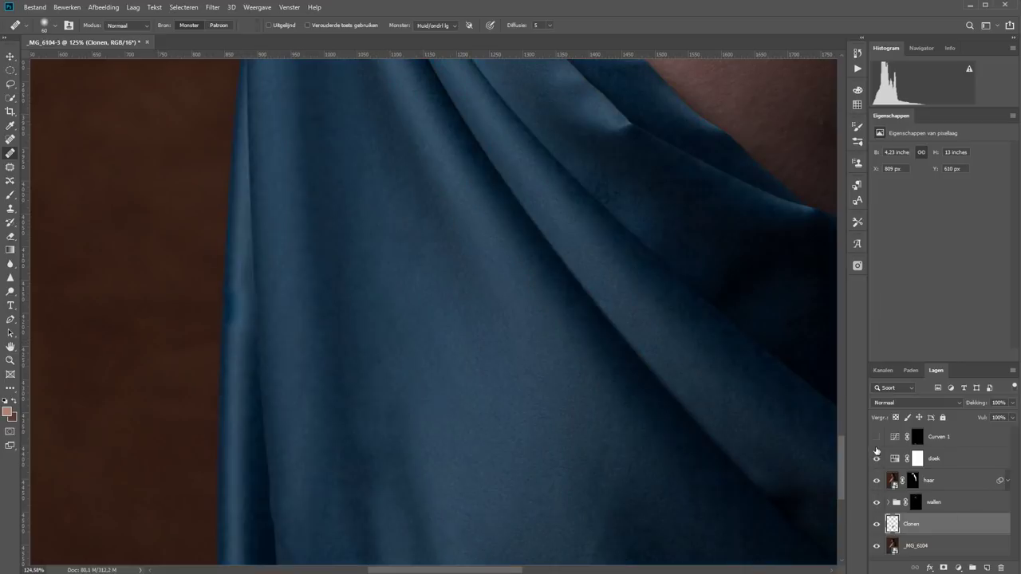
pyautogui.click(877, 437)
# - Rename the darkening curve donker, paint it onto the cloth folds, and add another Curves layer
pyautogui.click(925, 437)
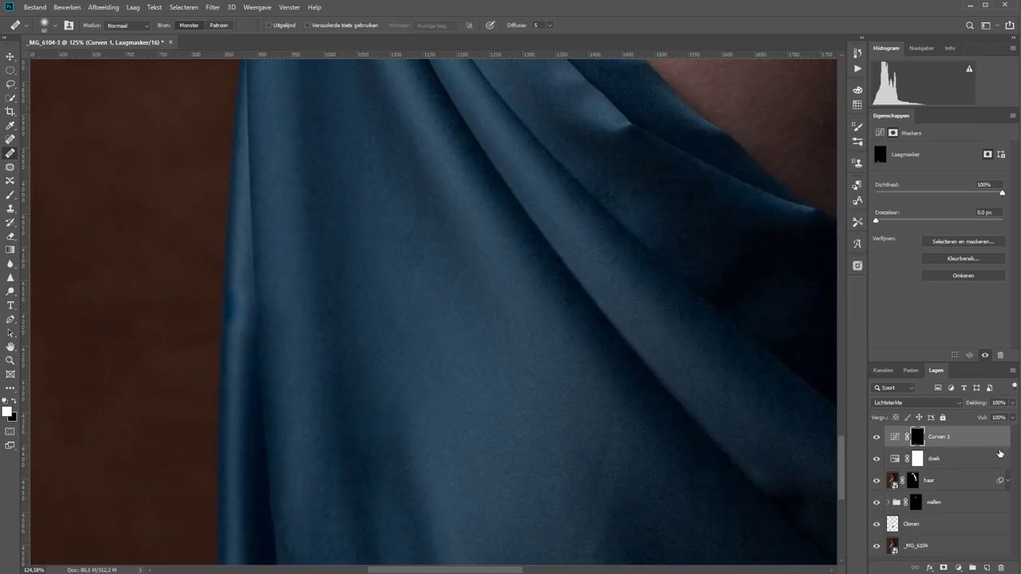
pyautogui.doubleClick(946, 444)
pyautogui.write('donker')
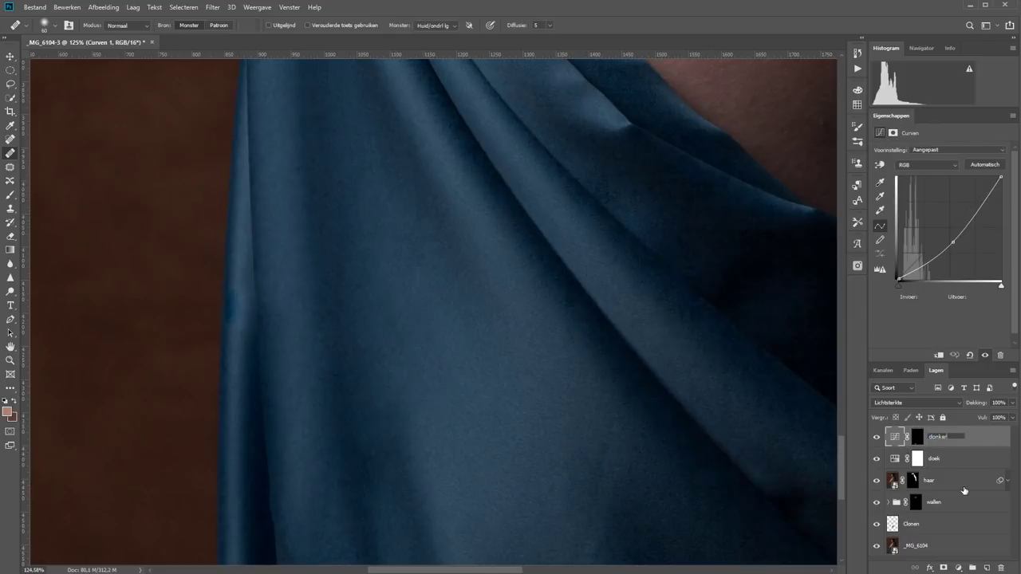
pyautogui.press('Return')
pyautogui.press('b')
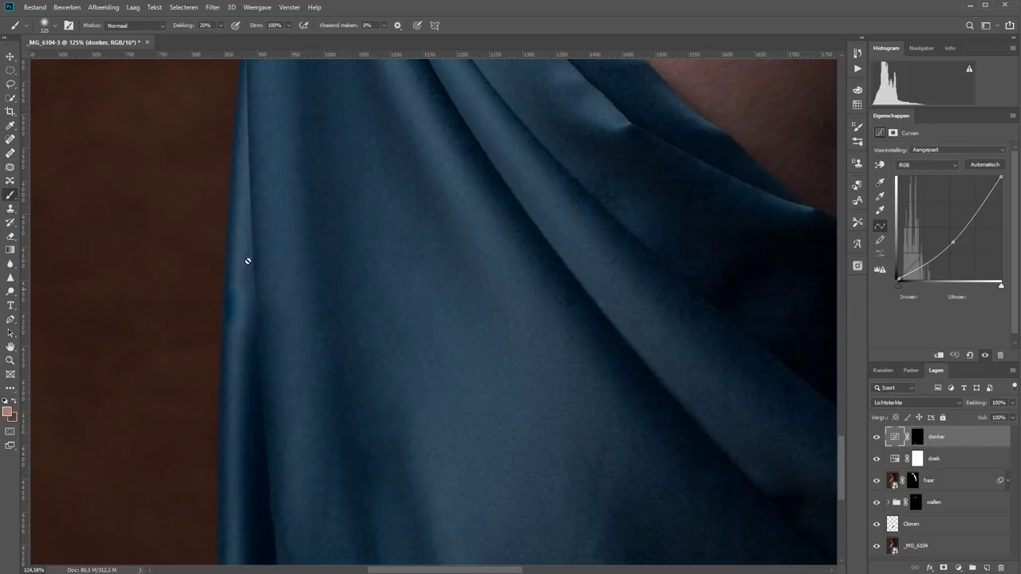
pyautogui.click(918, 439)
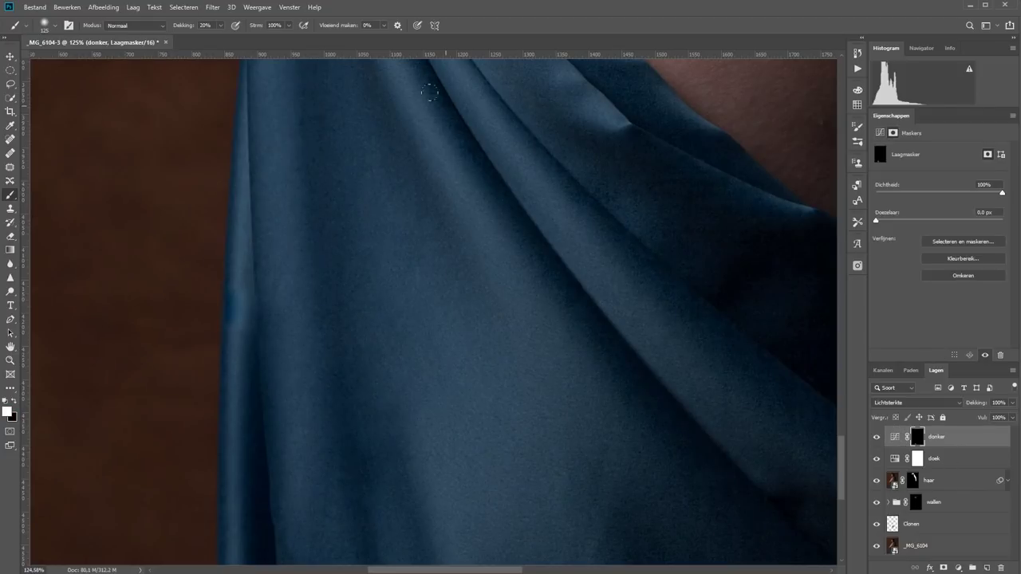
pyautogui.moveTo(561, 346); pyautogui.dragTo(671, 462)
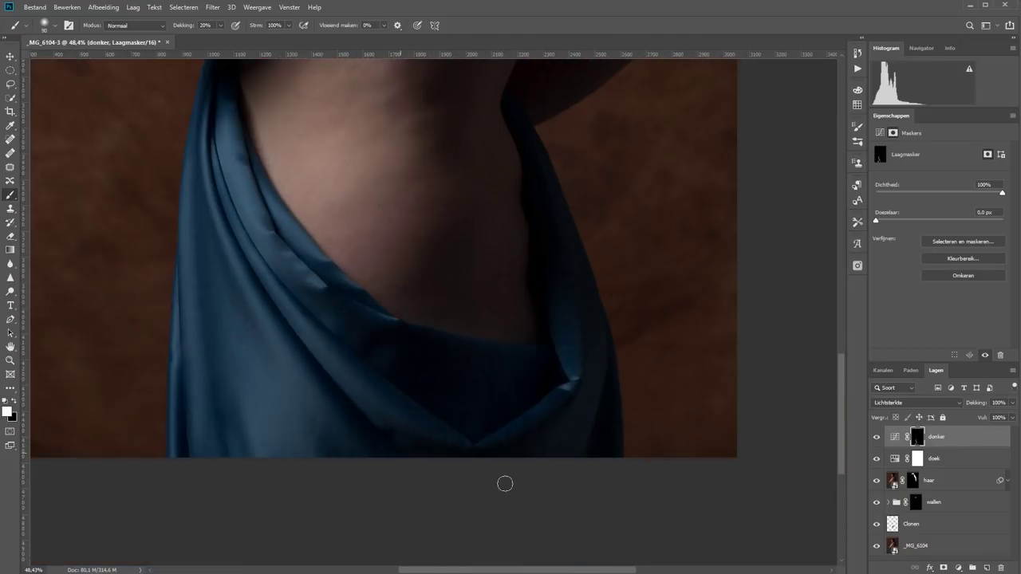
pyautogui.press(']')
pyautogui.press(']')
pyautogui.press(']')
pyautogui.click(958, 568)
pyautogui.click(939, 377)
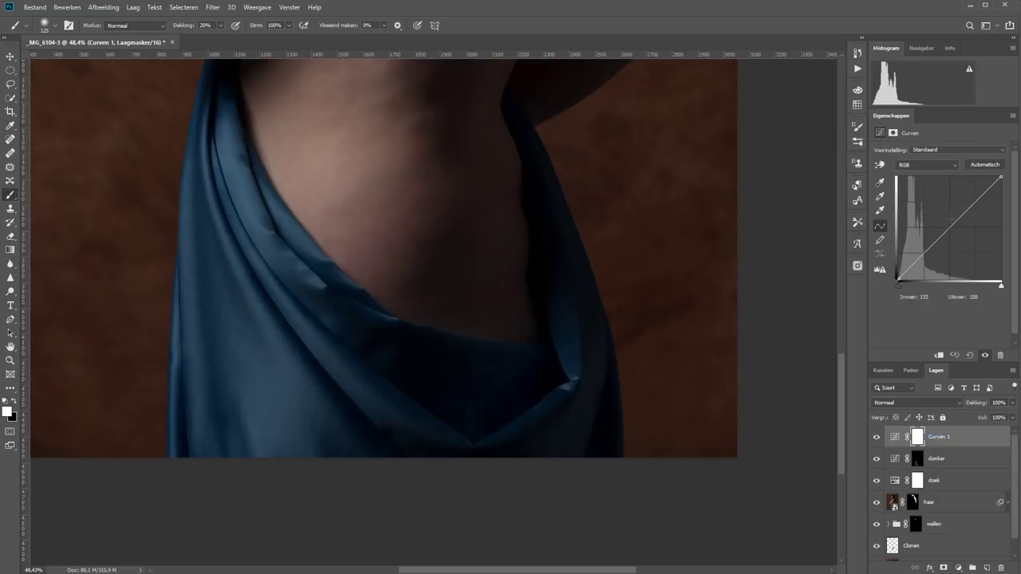
# - Lift the new curve to brighten, set Luminosity blend, and name it lichter
pyautogui.moveTo(952, 218); pyautogui.dragTo(937, 227)
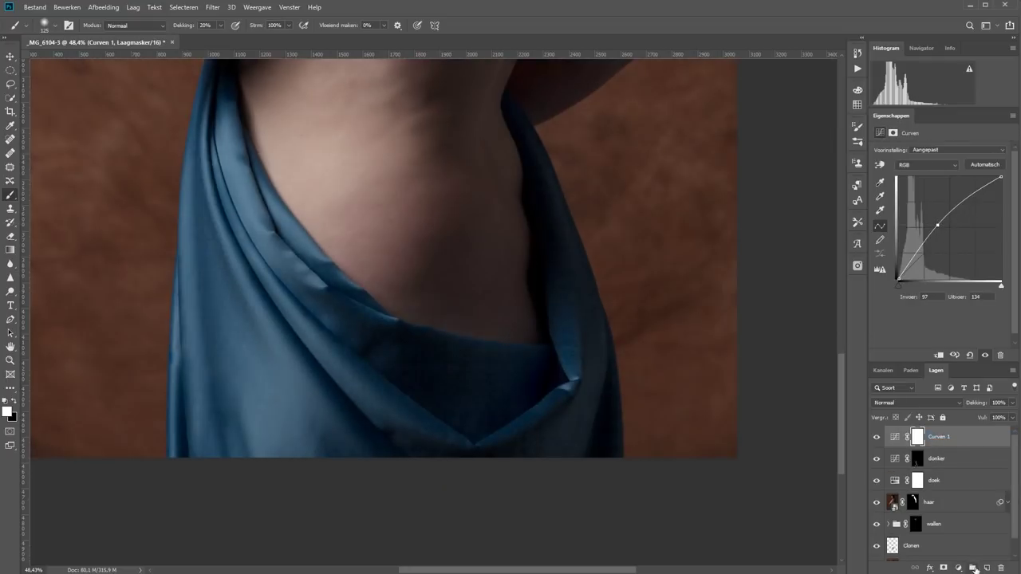
pyautogui.click(917, 402)
pyautogui.click(901, 545)
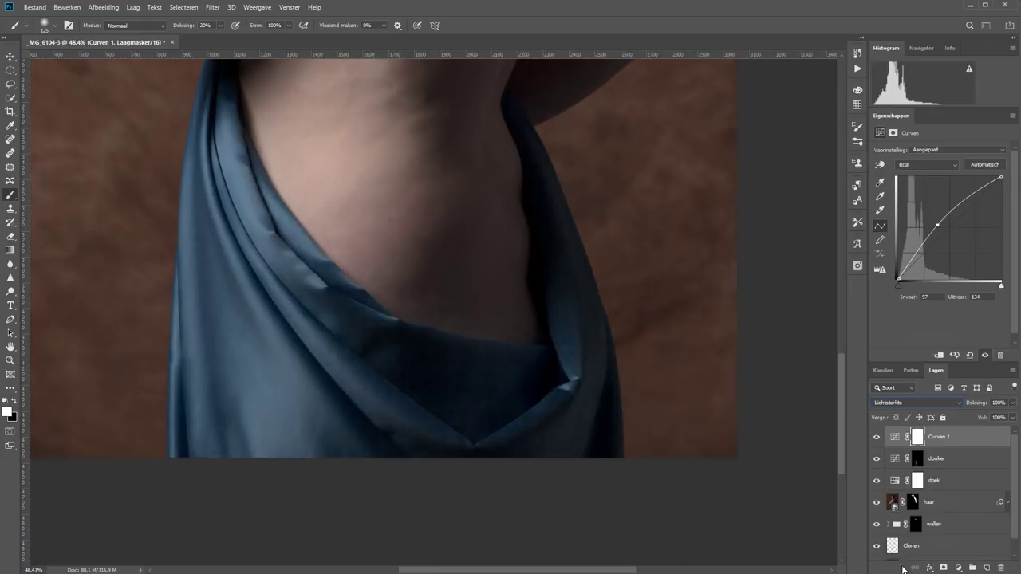
pyautogui.doubleClick(934, 443)
pyautogui.write('l')
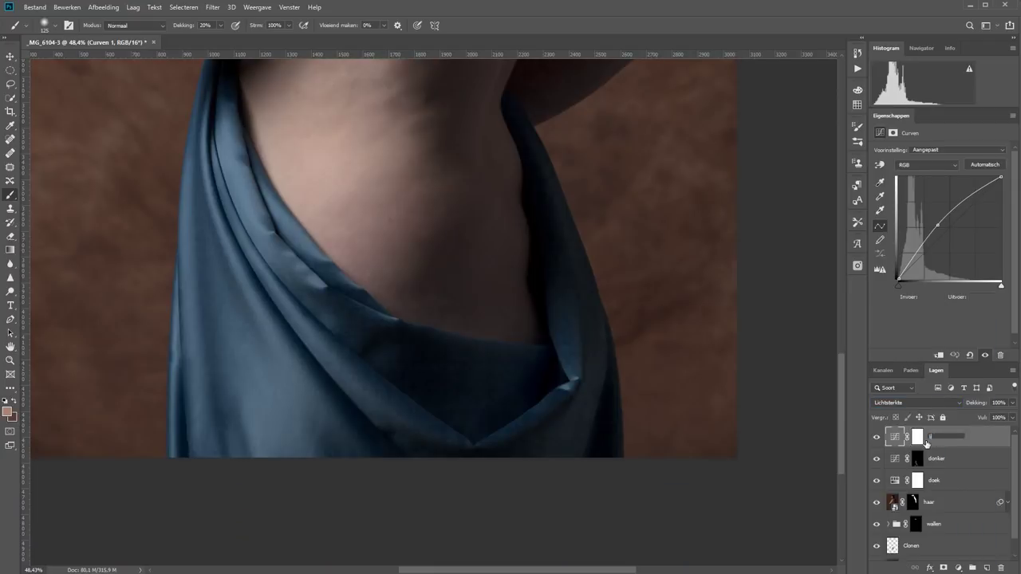
pyautogui.write('ichter')
pyautogui.press('Return')
# - Invert the lichter mask and paint brightening along the cloth fold edge with a size 100 brush
pyautogui.click(917, 436)
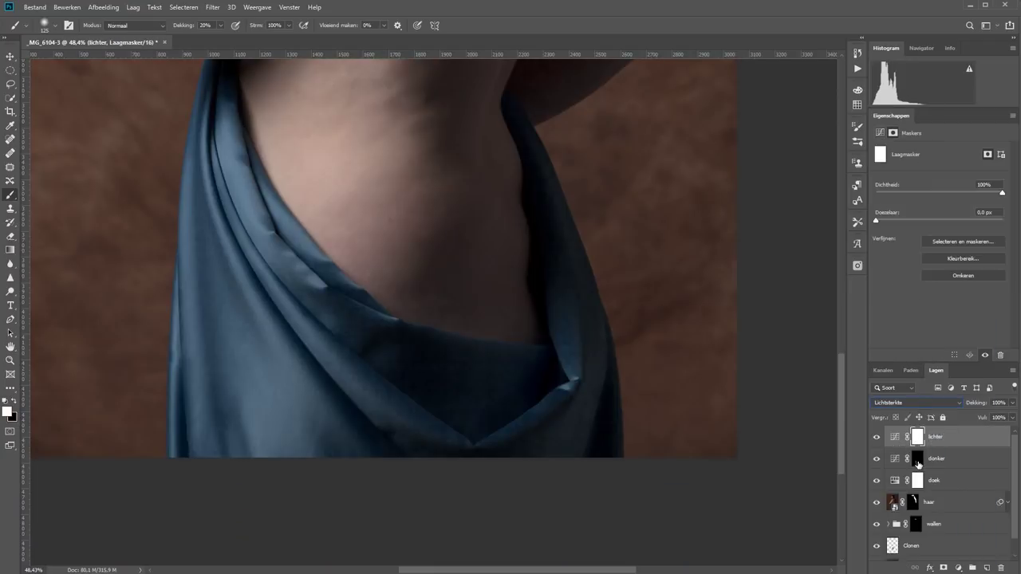
pyautogui.hotkey('ctrl', 'i')
pyautogui.moveTo(223, 118); pyautogui.dragTo(279, 268)
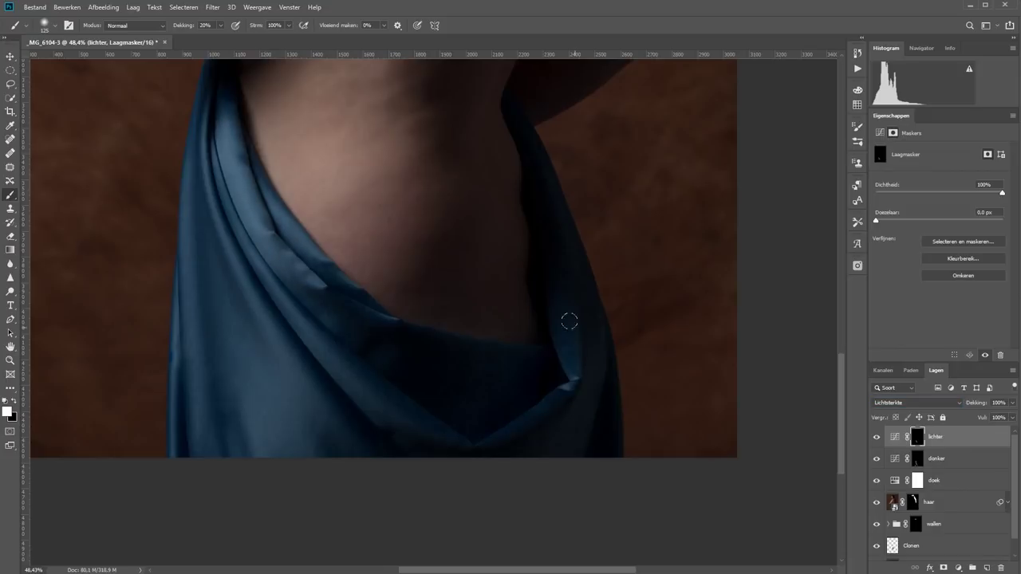
pyautogui.press('[')
pyautogui.press('[')
pyautogui.press('[')
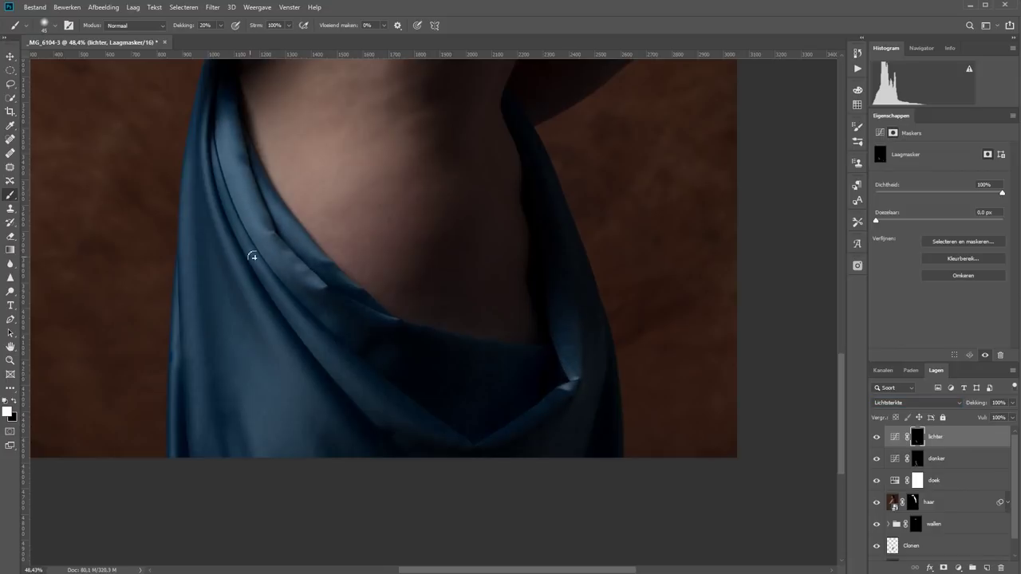
pyautogui.press(']')
pyautogui.press(']')
pyautogui.press(']')
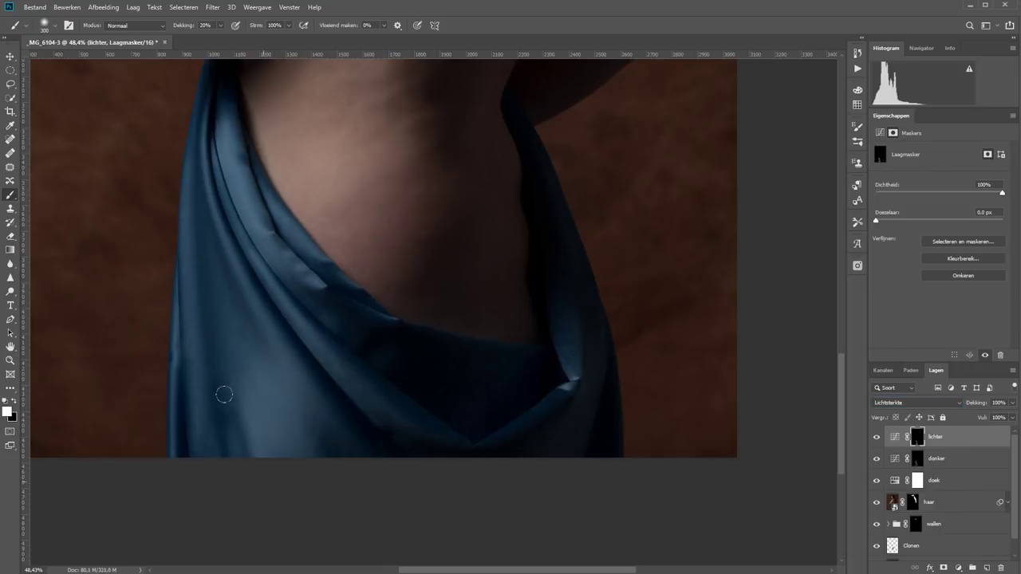
pyautogui.hotkey('ctrl', '0')
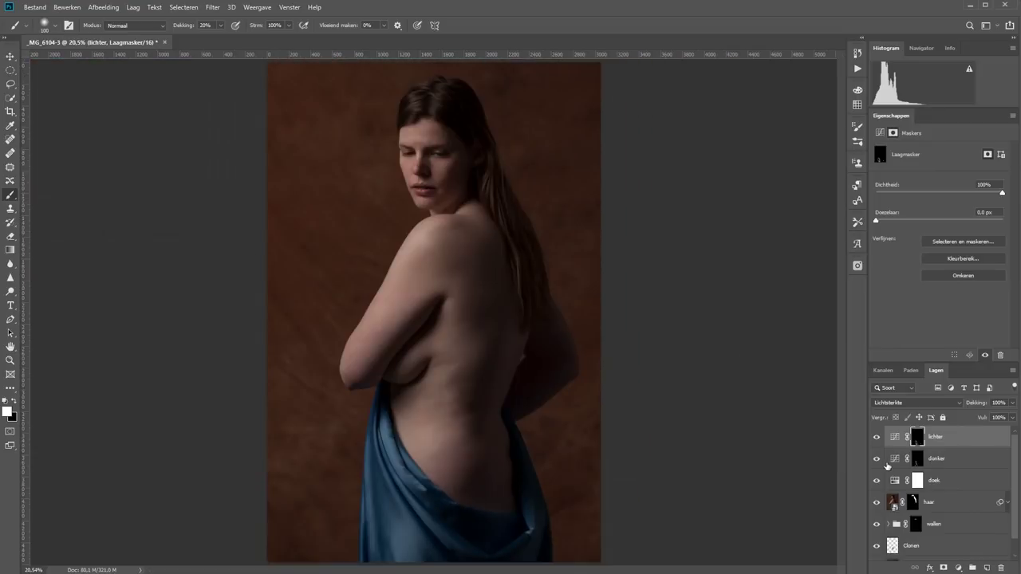
# - Group the lichter and donker layers into a group named doek
pyautogui.keyDown('shift'); pyautogui.click(965, 464); pyautogui.keyUp('shift')
pyautogui.hotkey('ctrl', 'g')
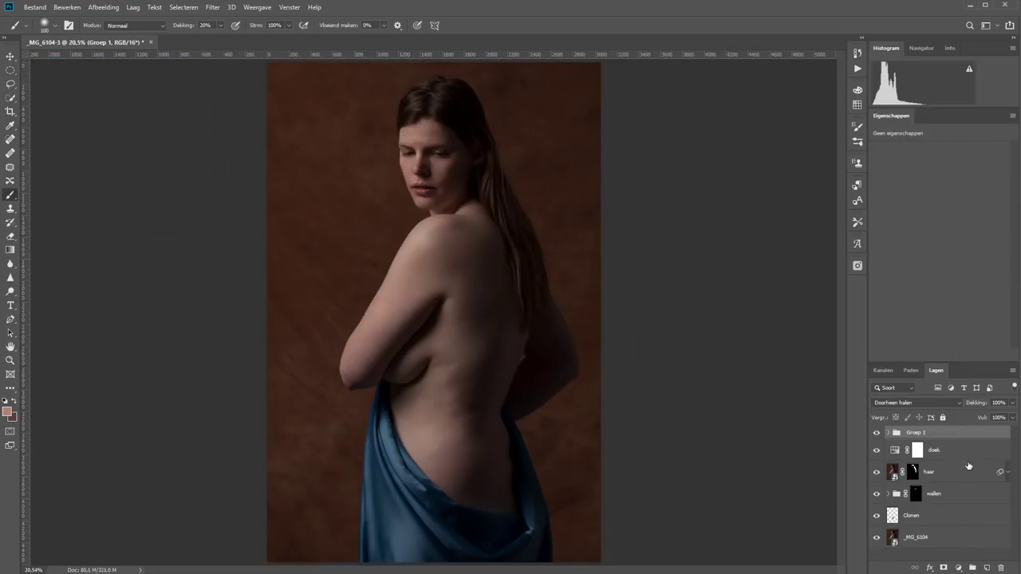
pyautogui.doubleClick(917, 432)
pyautogui.write('doek')
pyautogui.press('Return')
# - Toggle the doek group off and on to compare the cloth shading
pyautogui.click(876, 432)
pyautogui.click(877, 432)
pyautogui.click(876, 433)
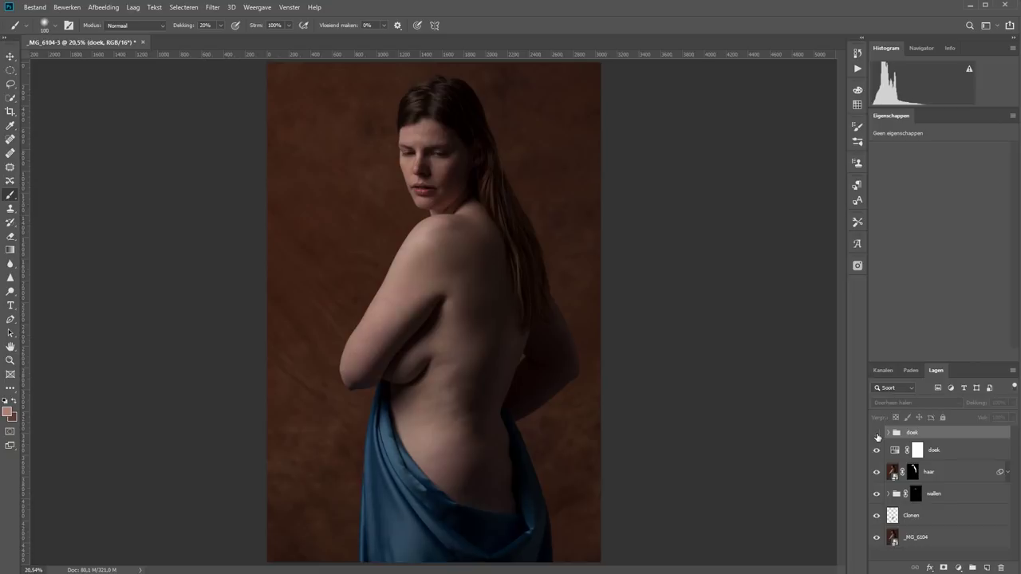
pyautogui.click(877, 433)
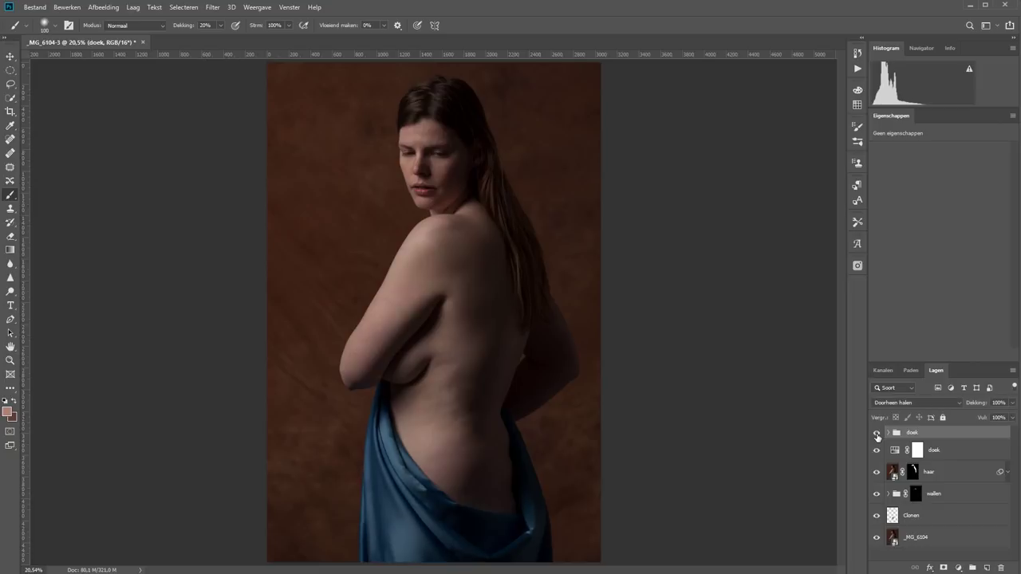
# - Add a darkening curve named donker in Lichtsterkte blend with an inverted black mask
pyautogui.click(959, 567)
pyautogui.click(961, 430)
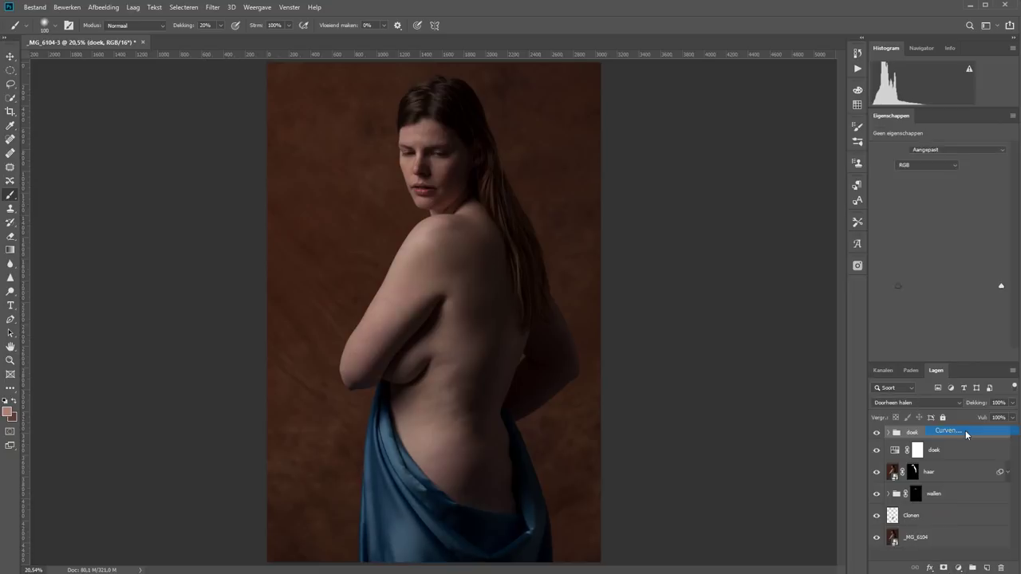
pyautogui.click(949, 237)
pyautogui.doubleClick(937, 437)
pyautogui.write('donker')
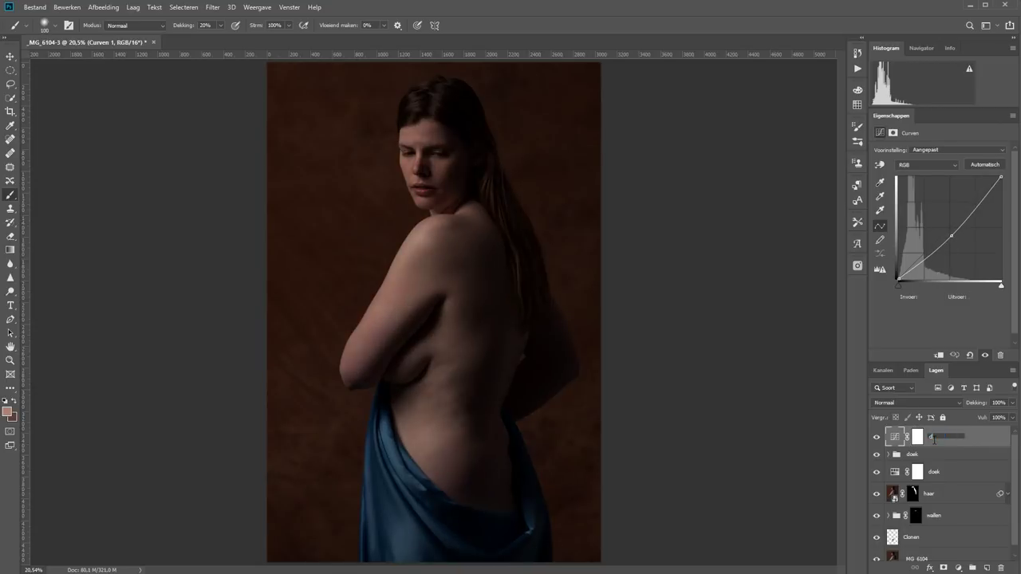
pyautogui.press('Return')
pyautogui.click(917, 403)
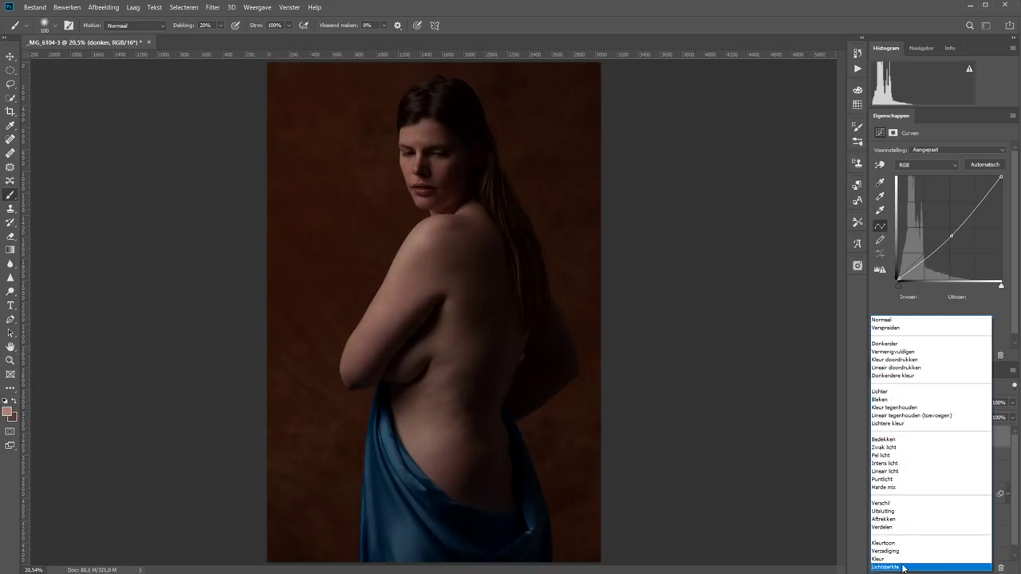
pyautogui.click(898, 555)
pyautogui.click(917, 437)
pyautogui.hotkey('ctrl', 'i')
# - Zoom in on the face with the brush ready, framing shoulder, hair and face
pyautogui.press('z')
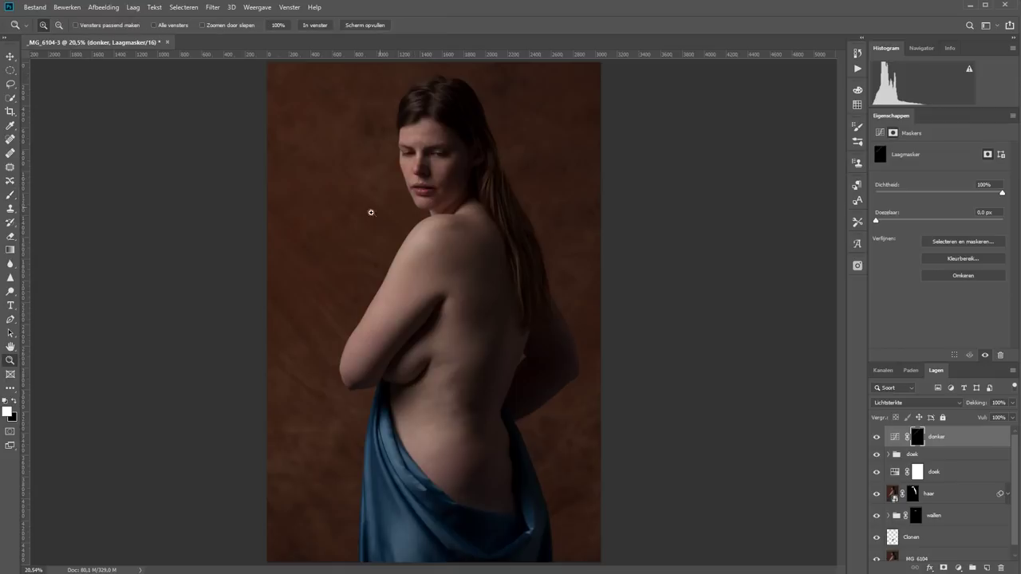
pyautogui.moveTo(372, 212); pyautogui.dragTo(511, 64)
pyautogui.press('b')
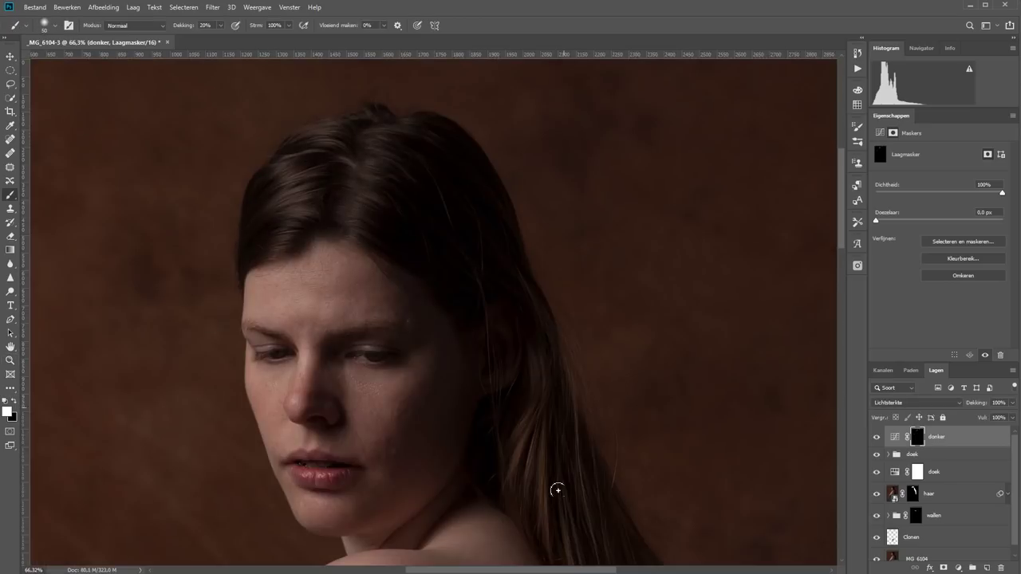
pyautogui.moveTo(556, 487)
pyautogui.mouseDown()
pyautogui.moveTo(428, 258)
pyautogui.moveTo(445, 217)
pyautogui.moveTo(484, 376)
pyautogui.mouseUp()
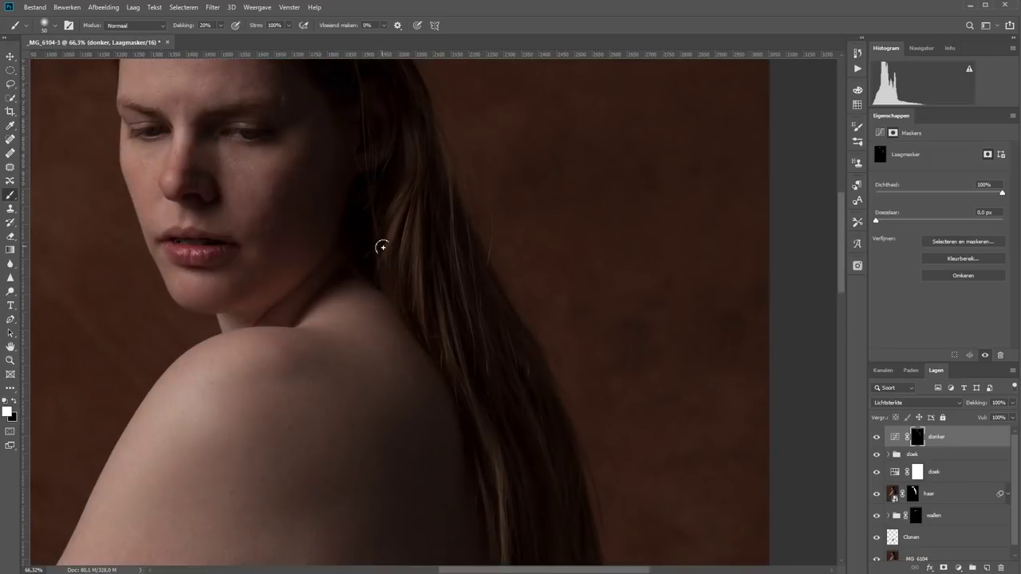
pyautogui.moveTo(380, 244); pyautogui.dragTo(512, 421)
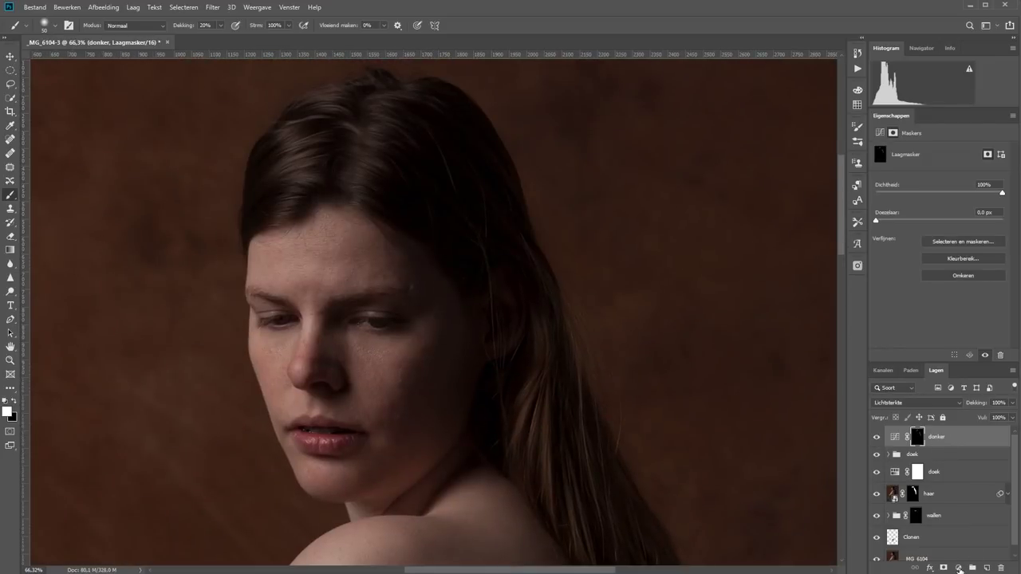
pyautogui.click(958, 567)
# - Add a brightening curve named lichter in Lichtsterkte blend with an inverted black mask
pyautogui.click(972, 406)
pyautogui.moveTo(943, 231); pyautogui.dragTo(937, 225)
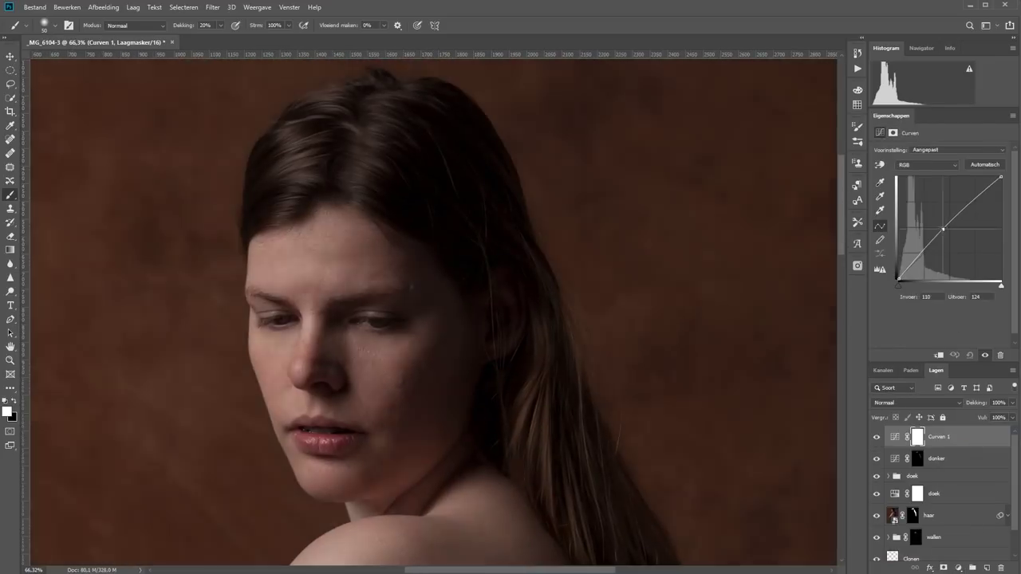
pyautogui.click(917, 437)
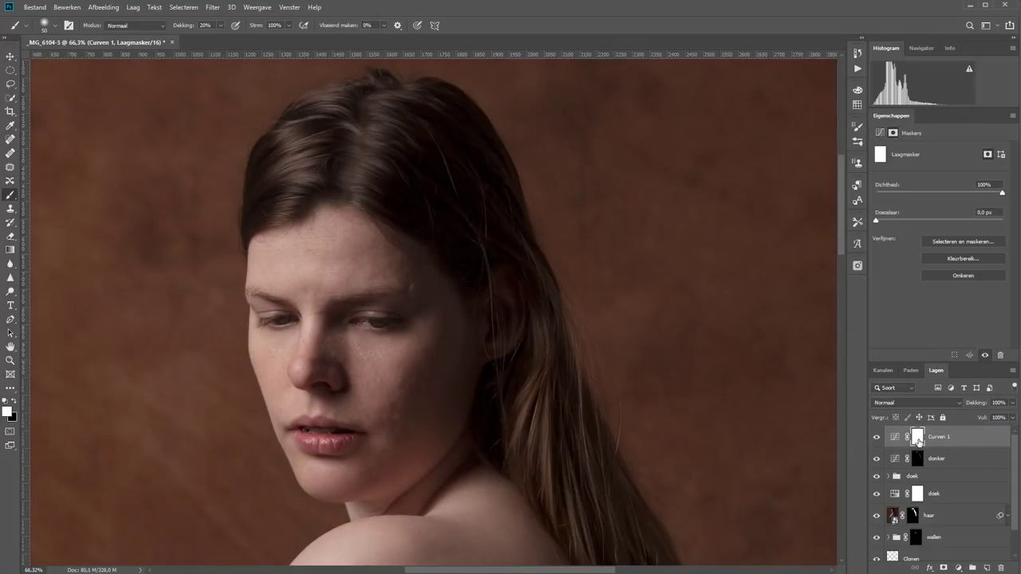
pyautogui.hotkey('ctrl', 'i')
pyautogui.doubleClick(934, 437)
pyautogui.write('lichter')
pyautogui.press('Return')
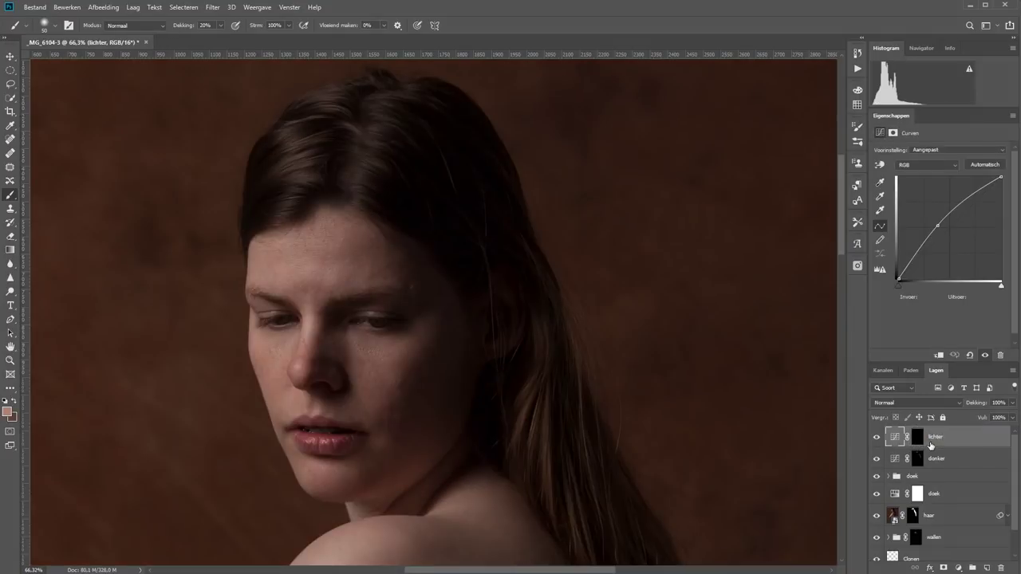
pyautogui.click(917, 403)
pyautogui.click(909, 558)
# - Prepare a size 100 brush with default colours on the lichter mask, framing shoulder and hair
pyautogui.click(917, 434)
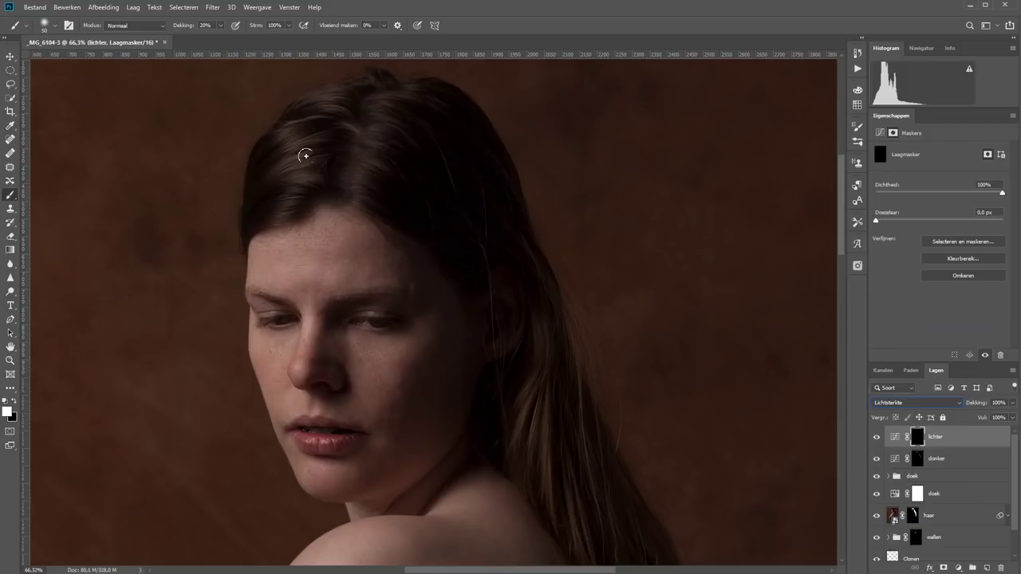
pyautogui.press('d')
pyautogui.rightClick(290, 142)
pyautogui.press('Escape')
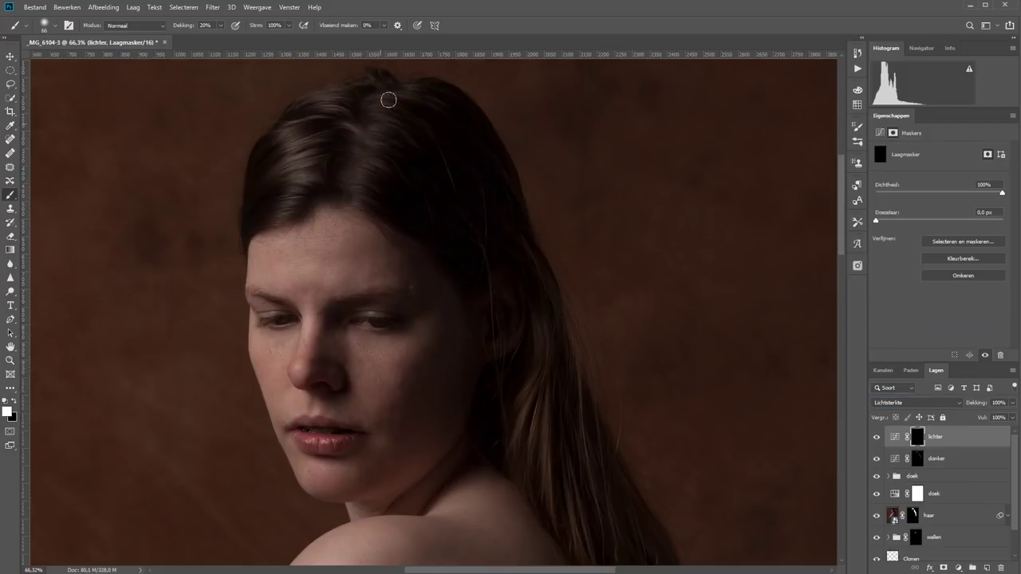
pyautogui.press(']')
pyautogui.press(']')
pyautogui.press(']')
pyautogui.moveTo(547, 490); pyautogui.dragTo(467, 321)
pyautogui.moveTo(452, 481); pyautogui.dragTo(463, 266)
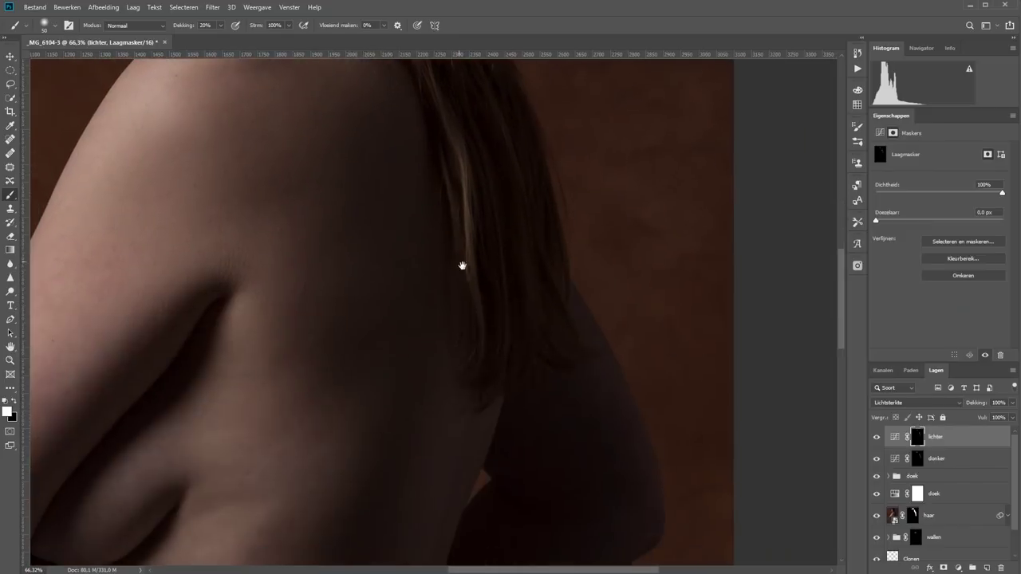
# - Group the lichter and donker curves into Groep 1
pyautogui.scroll(-3, 462, 269)
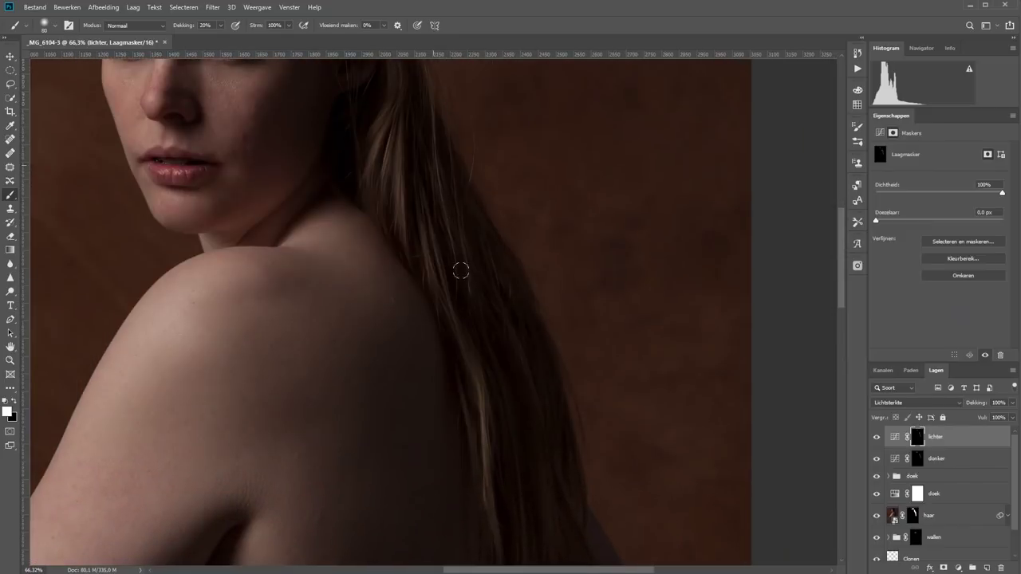
pyautogui.scroll(-3, 485, 280)
pyautogui.keyDown('shift'); pyautogui.click(947, 466); pyautogui.keyUp('shift')
pyautogui.hotkey('ctrl', 'g')
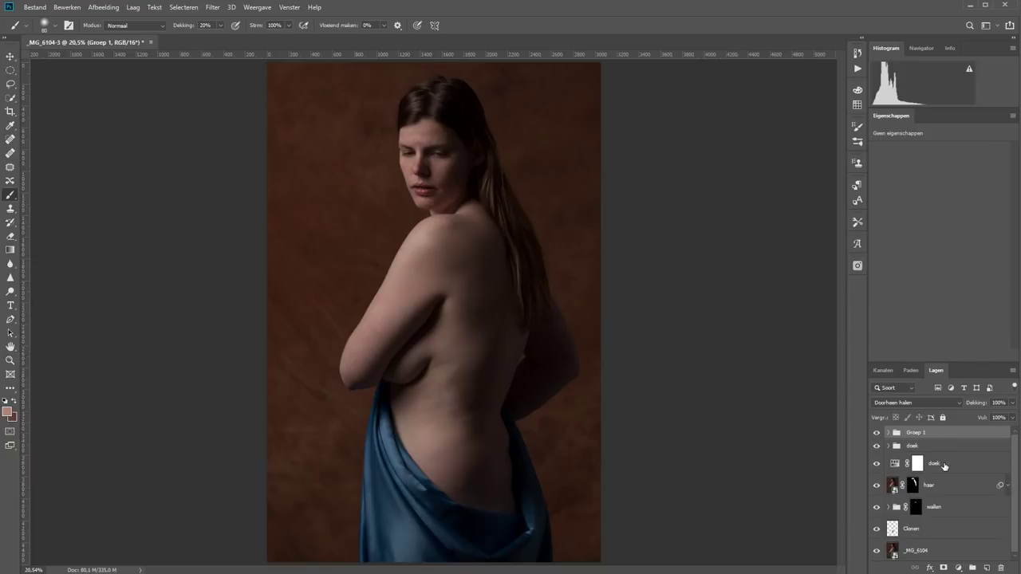
# - Rename the new group to 'haar'
pyautogui.doubleClick(915, 432)
pyautogui.write('haar')
pyautogui.press('Return')
# - Add a darkening Curves layer named 'donker' in Lichtsterkte mode with an inverted mask
pyautogui.click(957, 567)
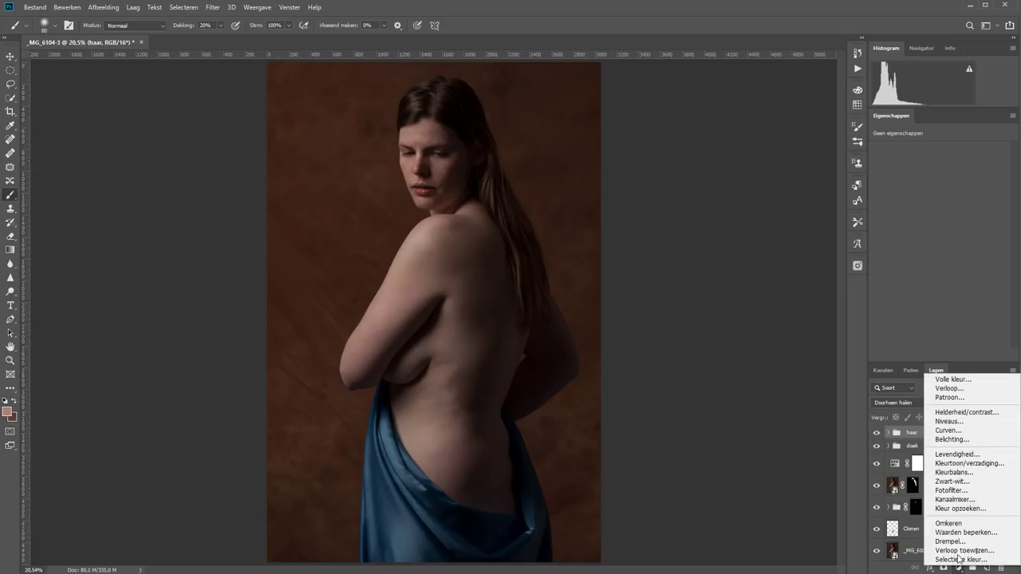
pyautogui.click(949, 430)
pyautogui.moveTo(945, 237); pyautogui.dragTo(953, 240)
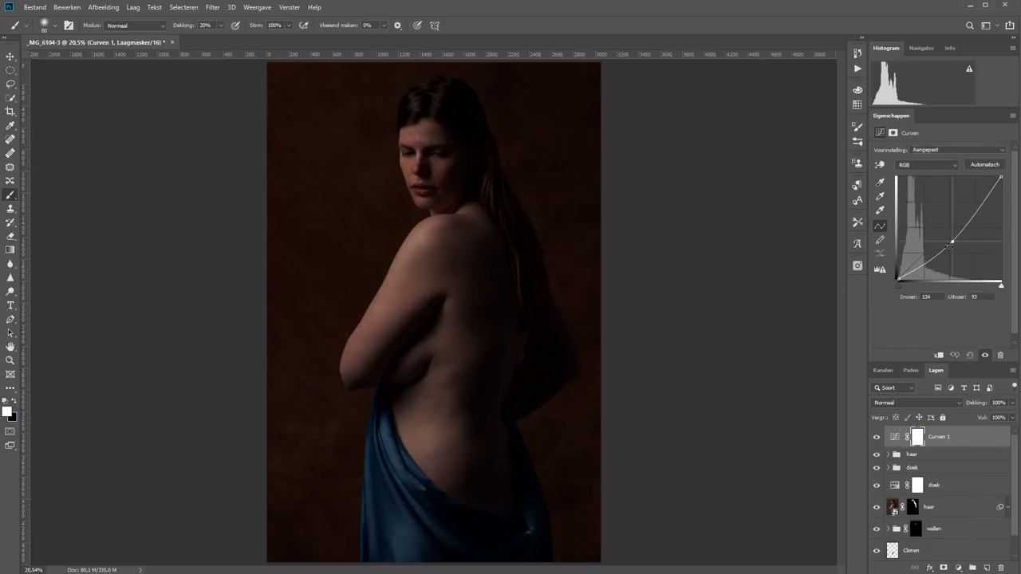
pyautogui.doubleClick(938, 437)
pyautogui.write('donker')
pyautogui.press('Return')
pyautogui.click(917, 402)
pyautogui.click(885, 566)
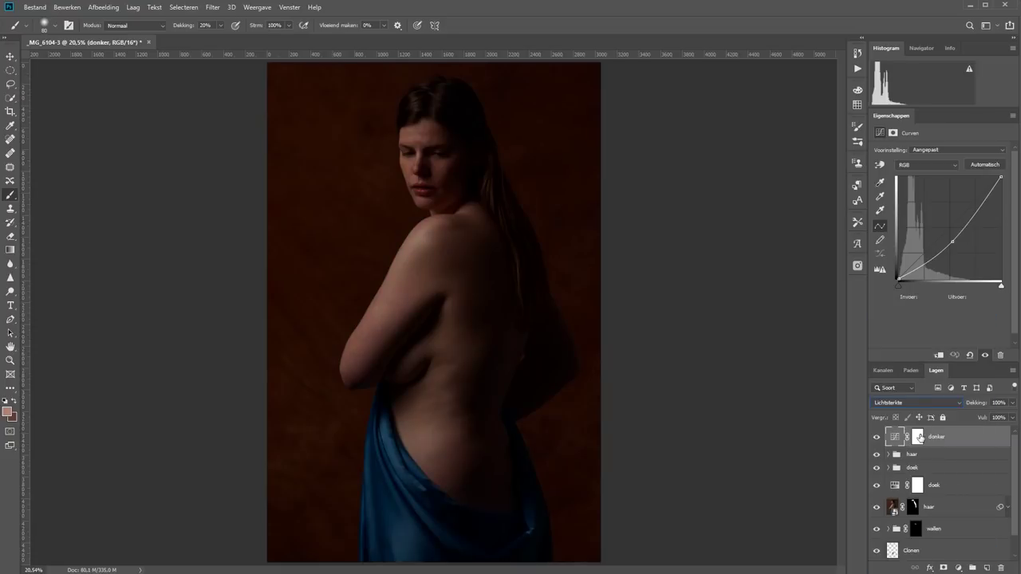
pyautogui.hotkey('ctrl', 'i')
# - Paint the donker mask white with a 250 px brush on the back, shoulder and under-eyes
pyautogui.rightClick(383, 361)
pyautogui.write('250')
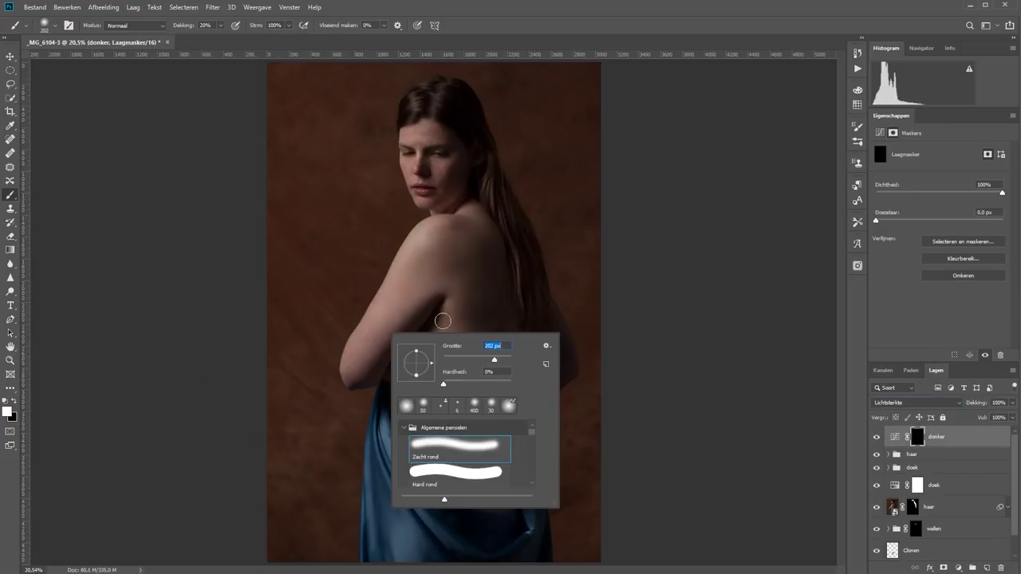
pyautogui.press('Return')
pyautogui.moveTo(417, 330); pyautogui.dragTo(424, 367)
pyautogui.moveTo(394, 401); pyautogui.dragTo(490, 358)
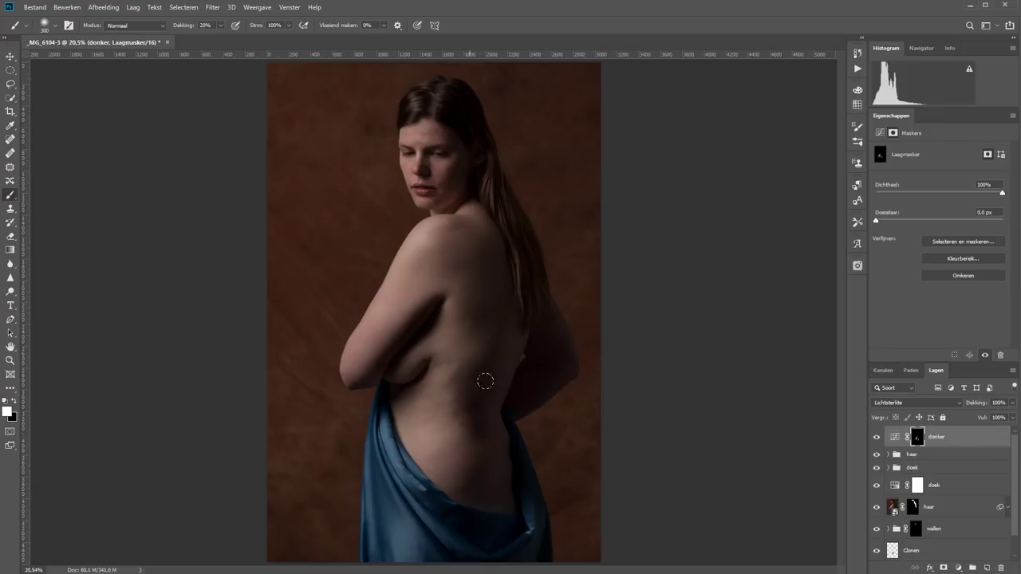
pyautogui.moveTo(447, 229); pyautogui.dragTo(376, 359)
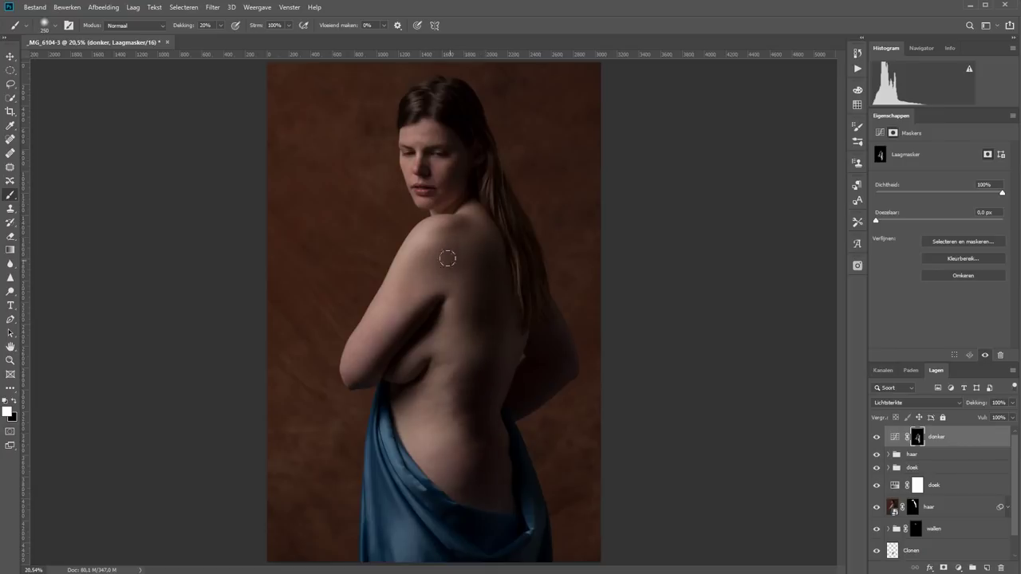
pyautogui.press('z')
pyautogui.click(431, 177)
pyautogui.press('b')
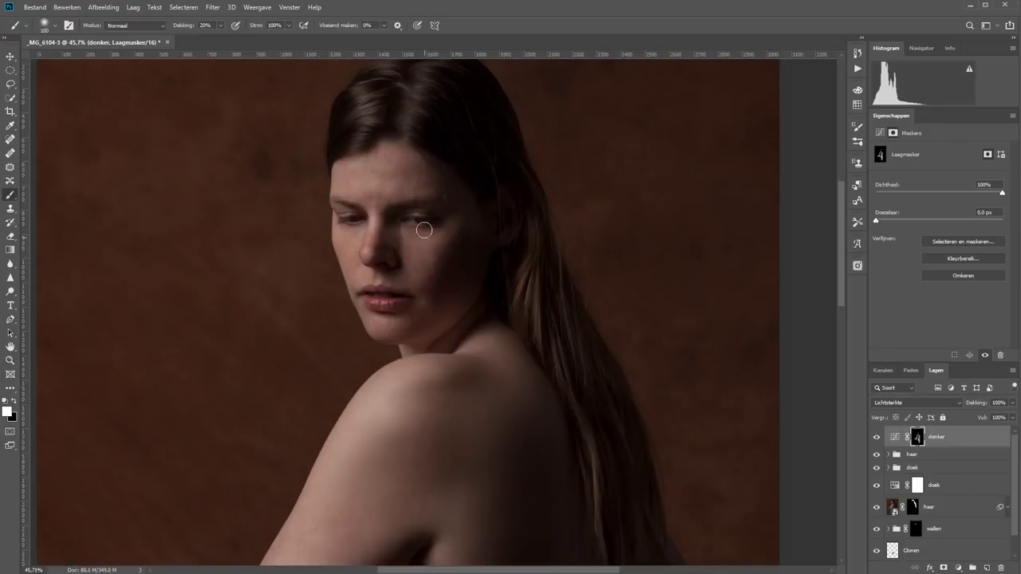
pyautogui.moveTo(423, 230); pyautogui.dragTo(351, 217)
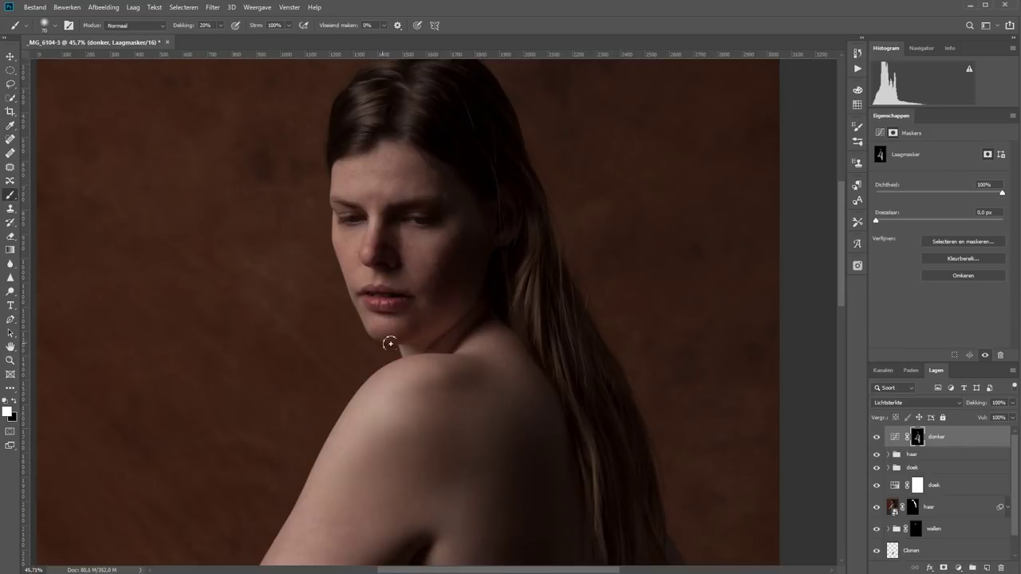
# - Add another Curves layer and bend its curve up to brighten
pyautogui.click(958, 567)
pyautogui.click(965, 449)
pyautogui.click(917, 403)
# - Set the brightening curve to Lichtsterkte, invert its mask and name it 'lichter'
pyautogui.click(916, 547)
pyautogui.click(916, 440)
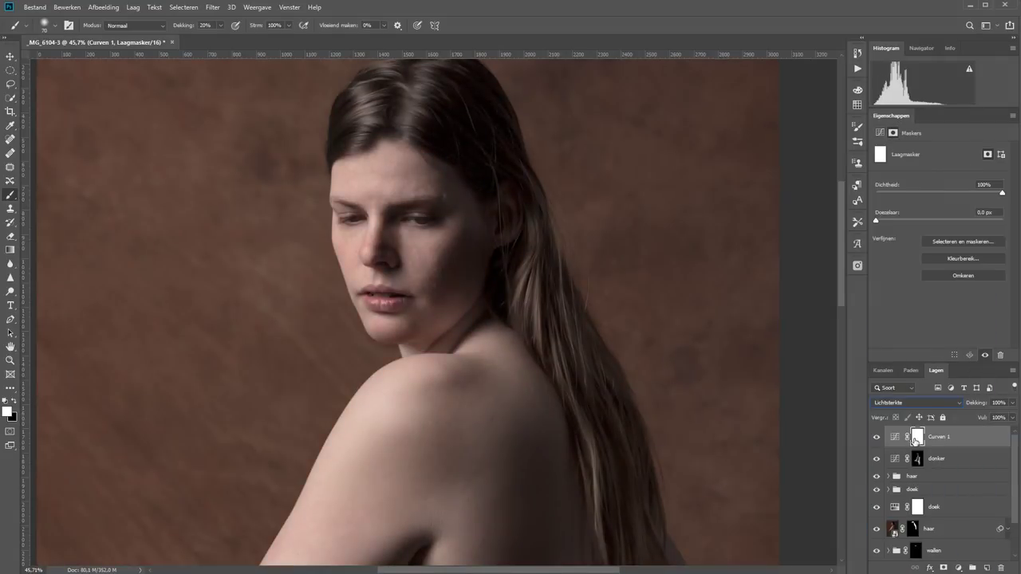
pyautogui.hotkey('ctrl', 'i')
pyautogui.doubleClick(938, 437)
pyautogui.write('lichter')
pyautogui.press('Return')
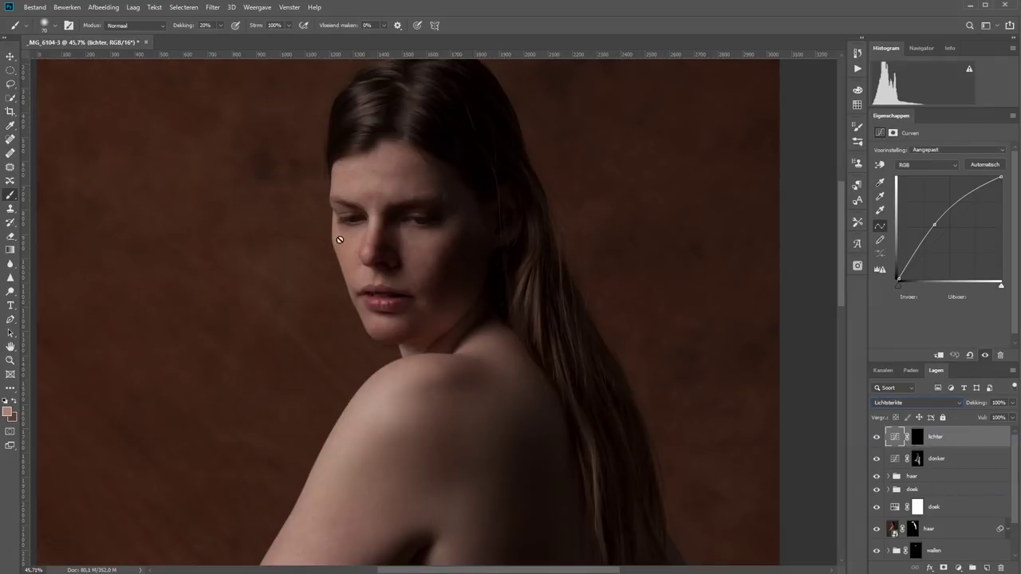
# - Paint the lichter mask white around the eyes, arm and torso with a 250–400 px brush
pyautogui.hotkey('ctrl', '\\')
pyautogui.press('d')
pyautogui.moveTo(314, 235); pyautogui.dragTo(367, 224)
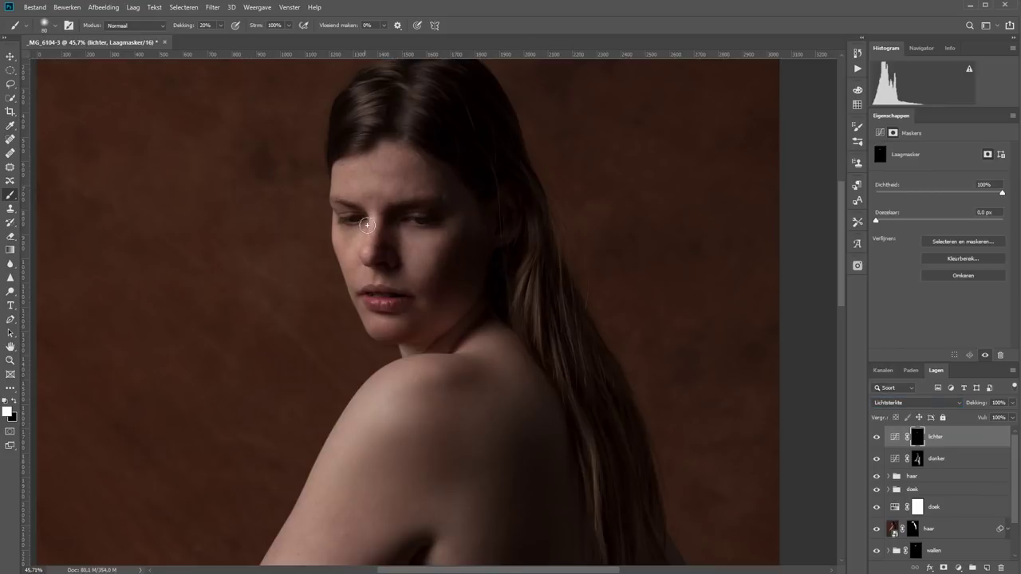
pyautogui.press(']')
pyautogui.press(']')
pyautogui.press(']')
pyautogui.press('[')
pyautogui.press('[')
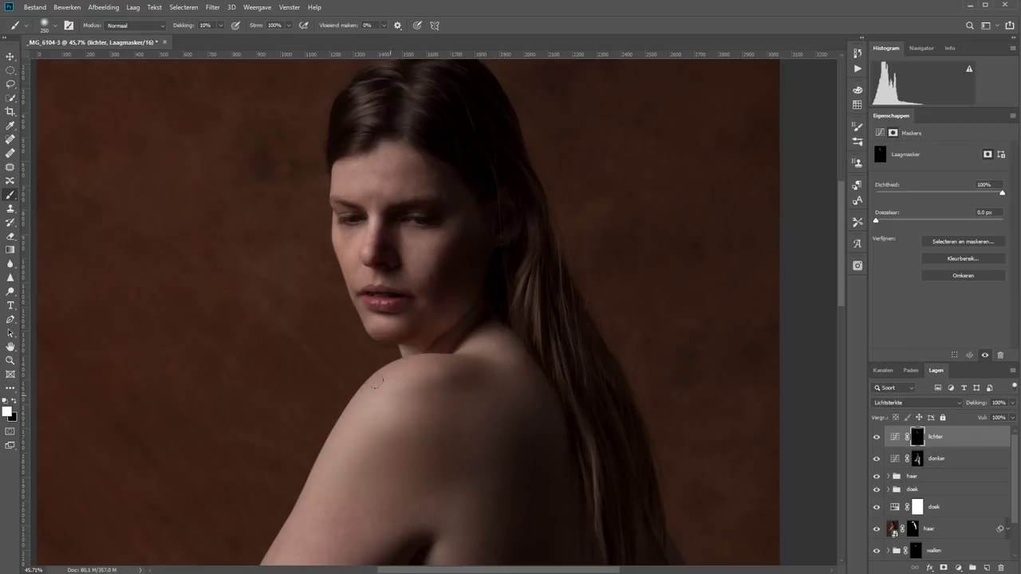
pyautogui.press(']')
pyautogui.press(']')
pyautogui.press(']')
pyautogui.press('2')
pyautogui.moveTo(283, 476); pyautogui.dragTo(338, 335)
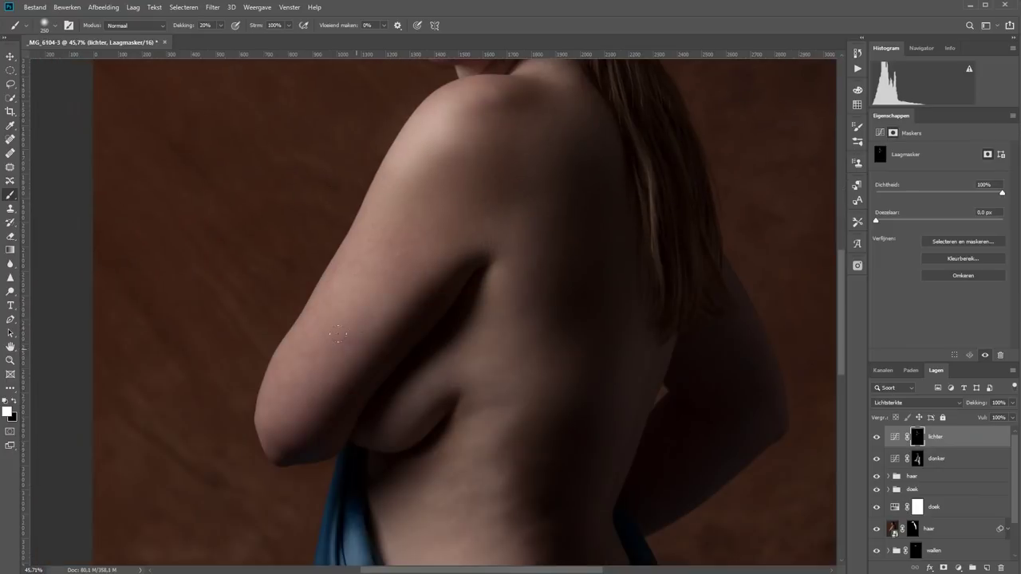
pyautogui.press(']')
pyautogui.press(']')
pyautogui.moveTo(442, 515)
pyautogui.mouseDown()
pyautogui.moveTo(453, 311)
pyautogui.moveTo(356, 267)
pyautogui.mouseUp()
# - Fit the photo, reset colours and full opacity, and select both lichter and donker
pyautogui.hotkey('ctrl', '0')
pyautogui.press('x')
pyautogui.press('0')
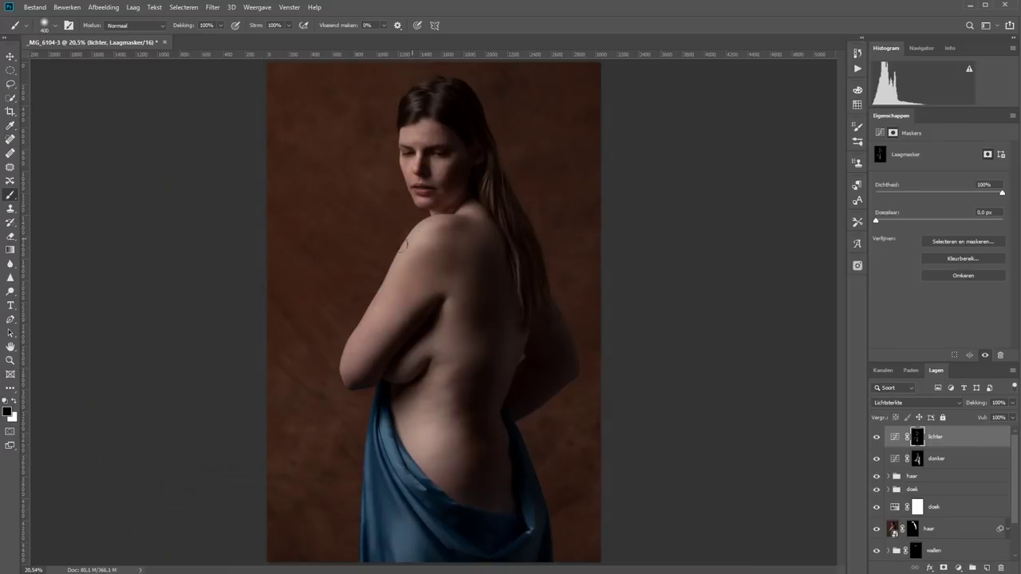
pyautogui.click(894, 436)
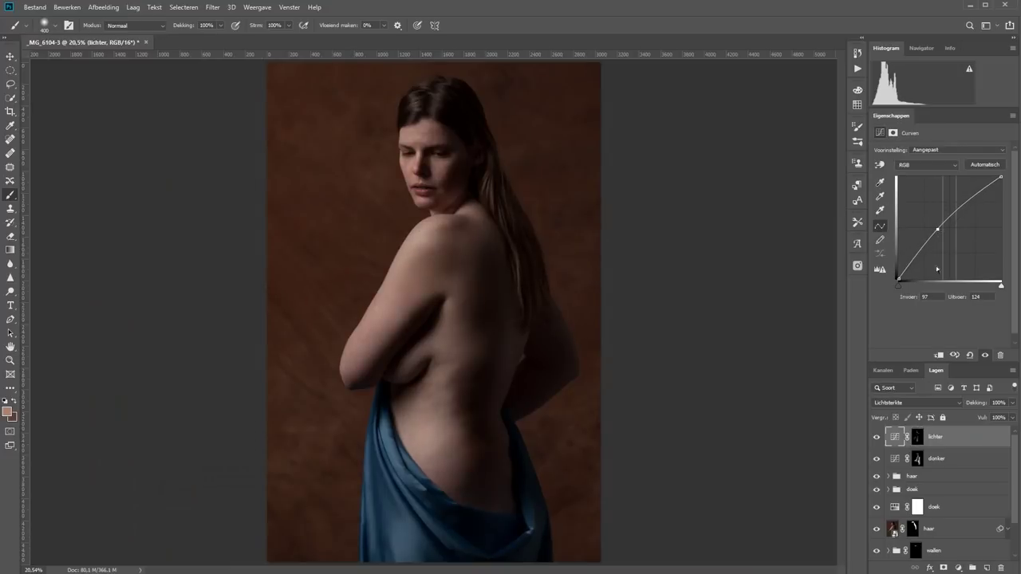
pyautogui.keyDown('shift'); pyautogui.click(962, 466); pyautogui.keyUp('shift')
# - Group lichter and donker into a group named 'huid' and compare it on and off
pyautogui.hotkey('ctrl', 'g')
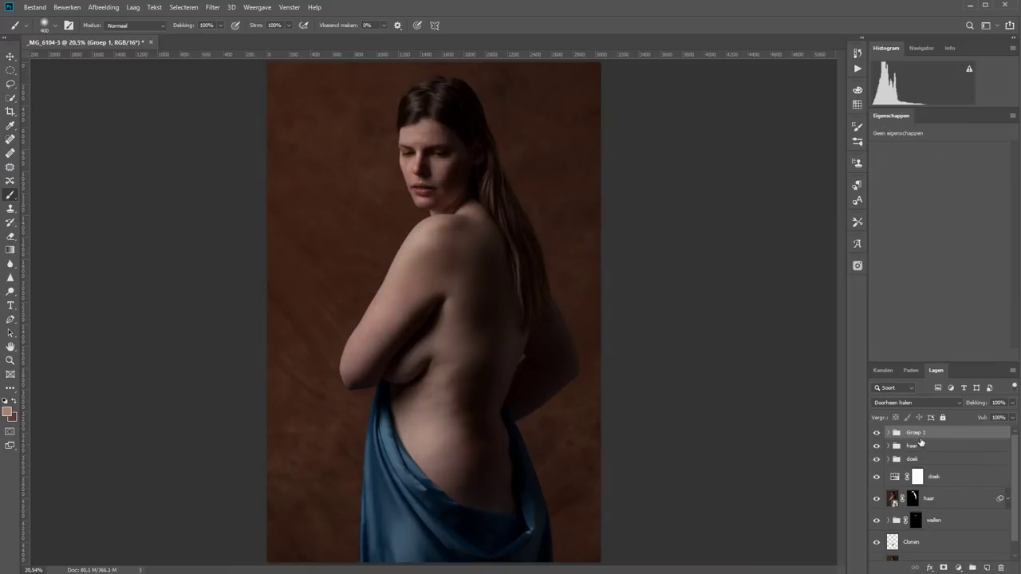
pyautogui.doubleClick(910, 432)
pyautogui.write('huid')
pyautogui.press('Return')
pyautogui.click(877, 432)
pyautogui.click(877, 432)
# - Group huid, haar and doek as 'doordrukken en tegenhouden' and toggle it to compare
pyautogui.keyDown('shift'); pyautogui.click(947, 460); pyautogui.keyUp('shift')
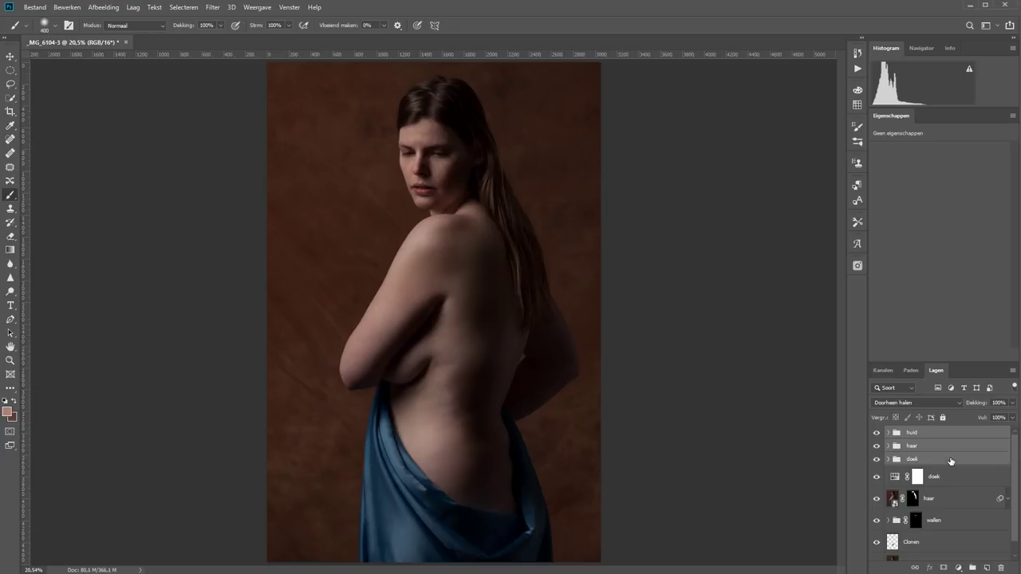
pyautogui.hotkey('ctrl', 'g')
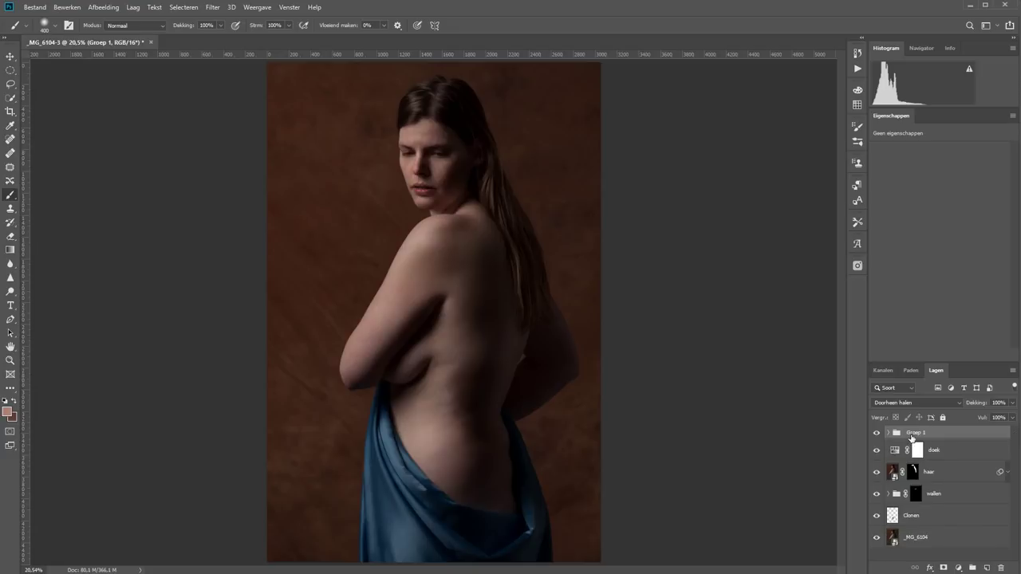
pyautogui.doubleClick(915, 432)
pyautogui.write('doordrukken en ')
pyautogui.write('tegenhou')
pyautogui.write('den')
pyautogui.press('Return')
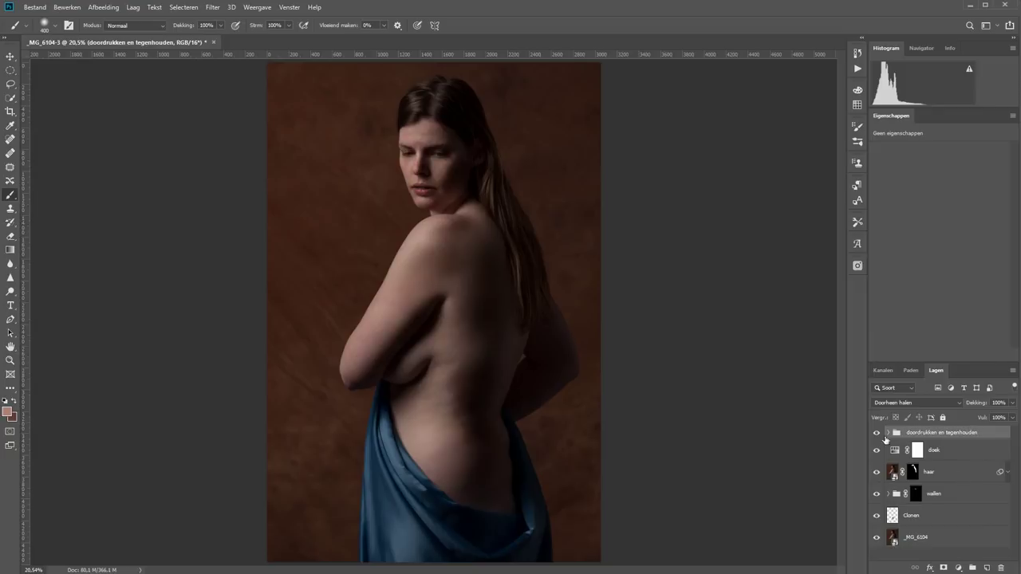
pyautogui.click(876, 433)
pyautogui.click(876, 434)
pyautogui.click(876, 433)
pyautogui.click(875, 433)
# - Add Curven 1 with its midpoint lowered to 146→104 in Lichtsterkte blend mode
pyautogui.click(958, 567)
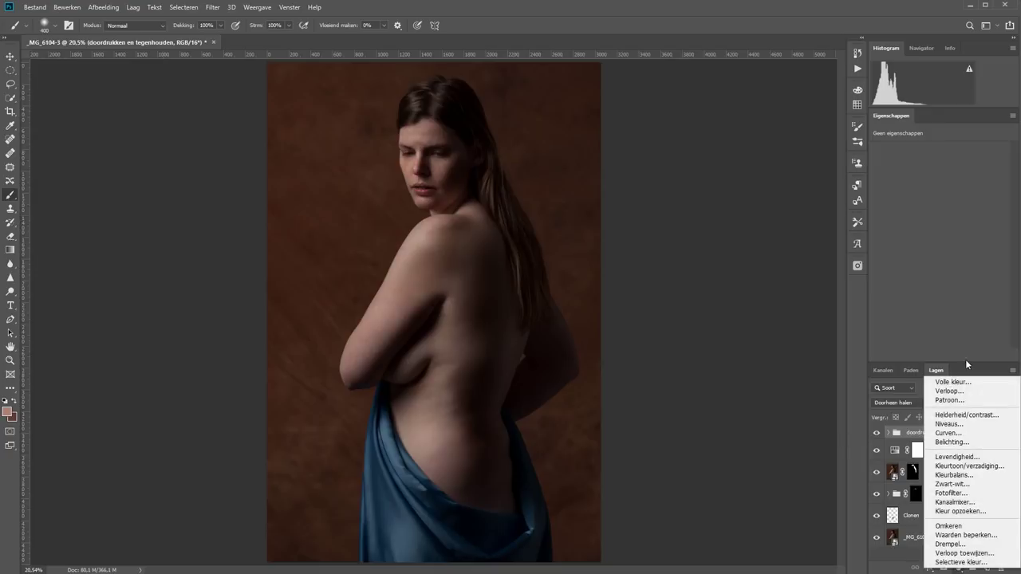
pyautogui.click(948, 433)
pyautogui.moveTo(954, 226); pyautogui.dragTo(958, 242)
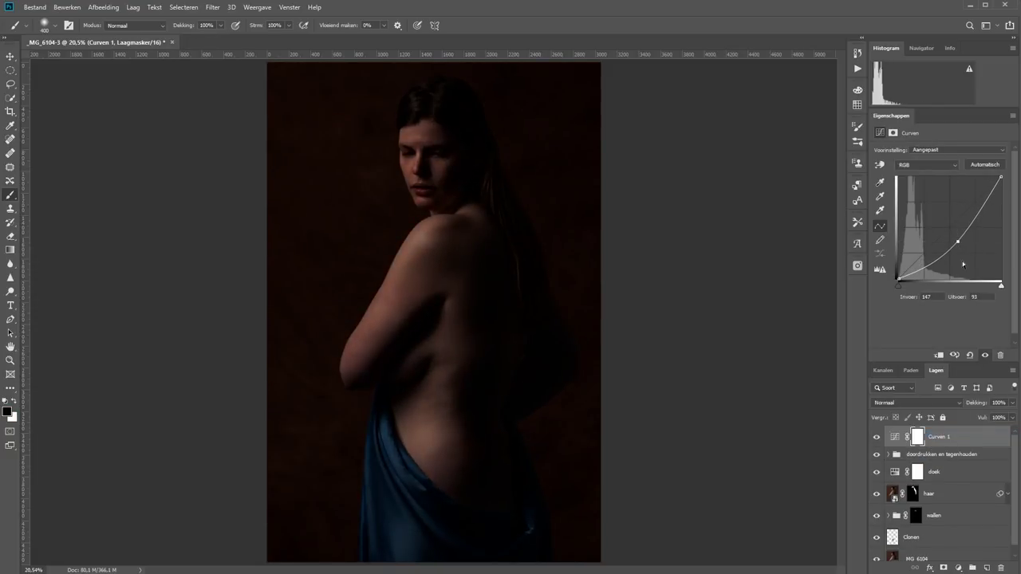
pyautogui.click(898, 401)
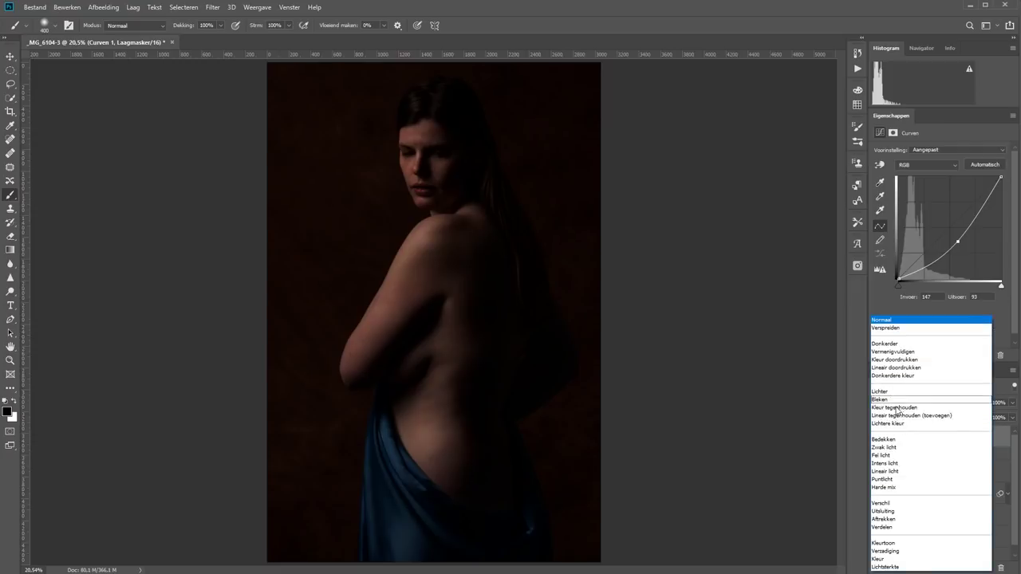
pyautogui.click(900, 567)
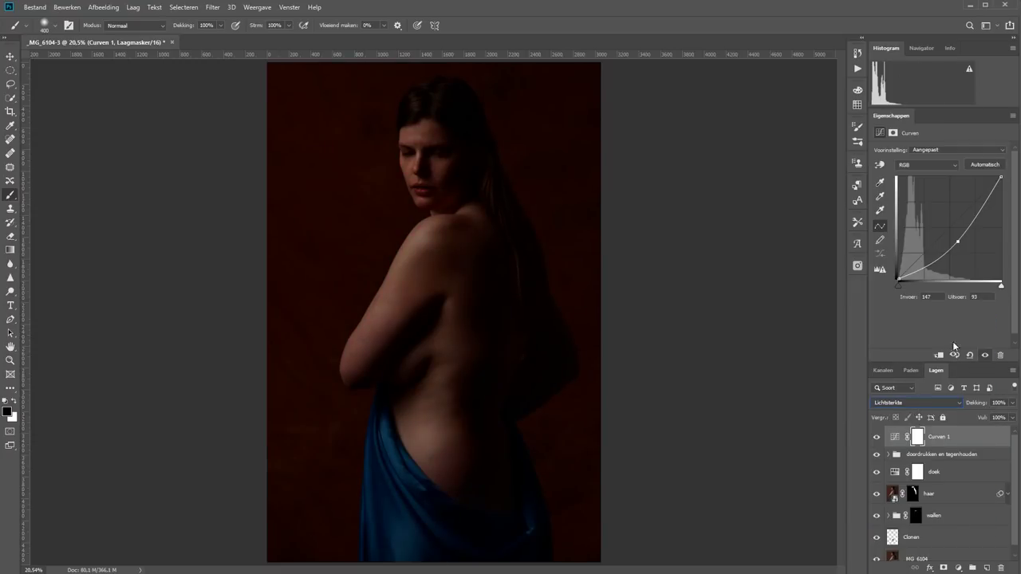
pyautogui.moveTo(958, 242); pyautogui.dragTo(956, 237)
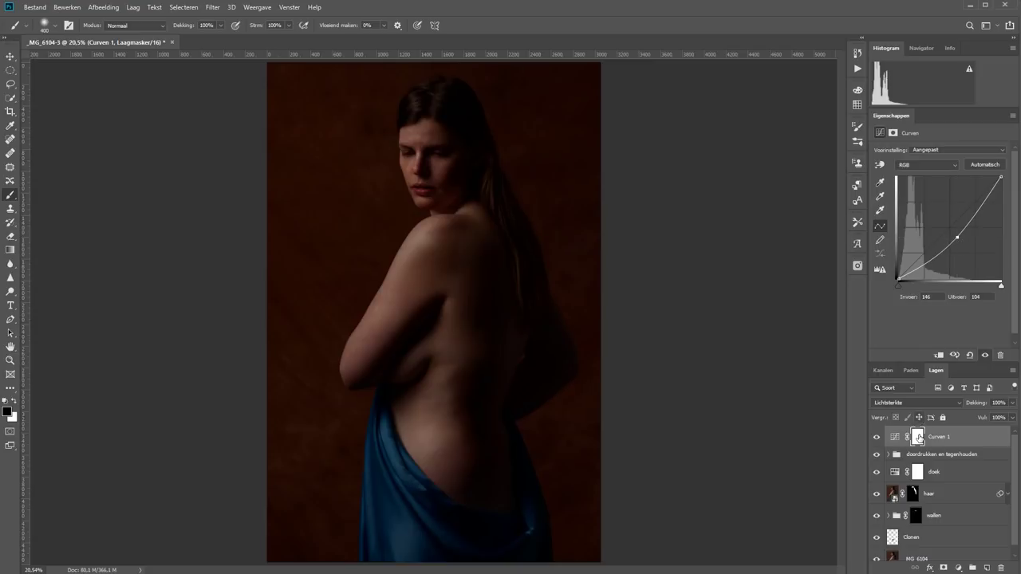
pyautogui.click(917, 437)
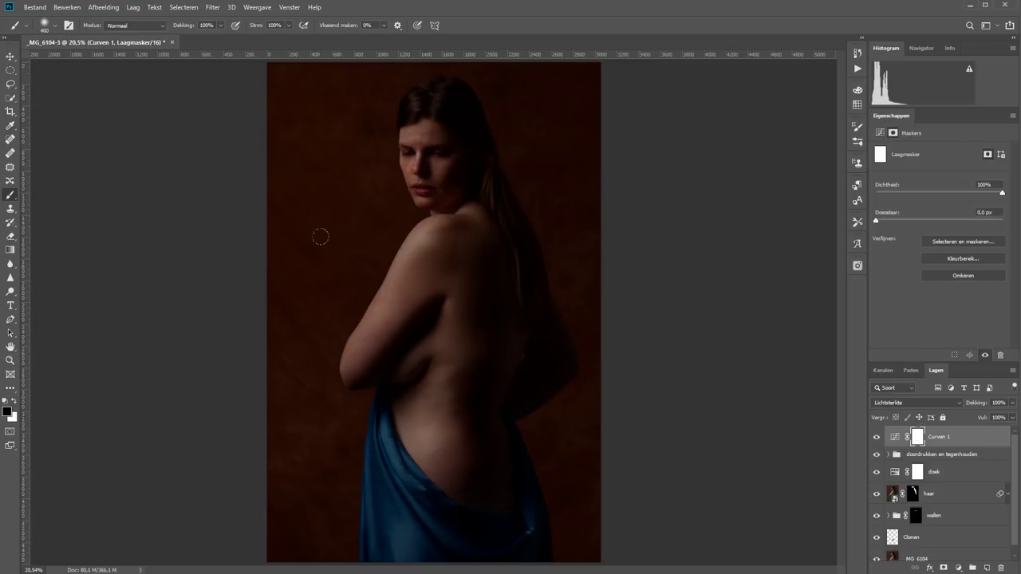
# - Fill an oval around the figure with black on the Curven 1 mask
pyautogui.rightClick(10, 72)
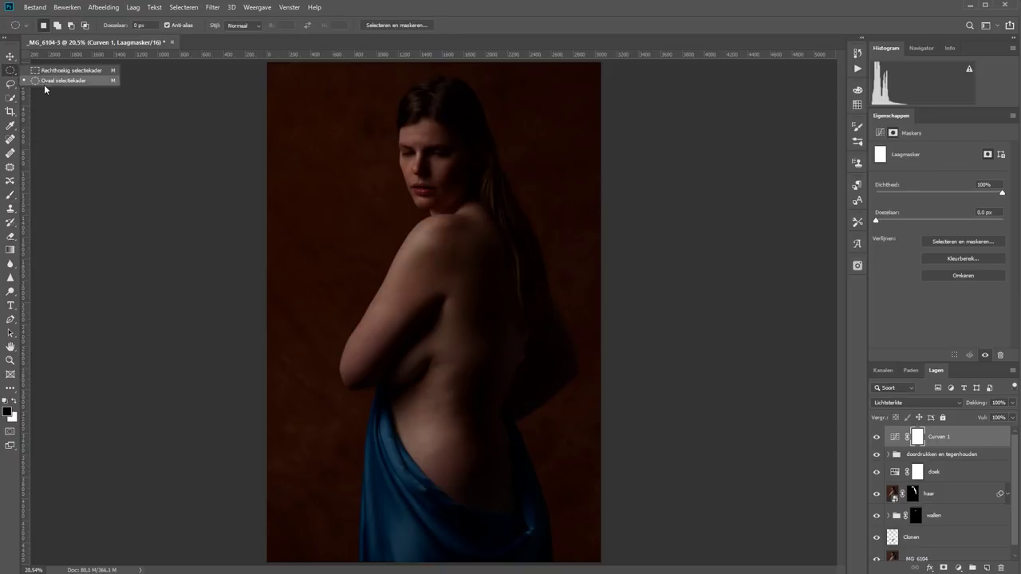
pyautogui.click(48, 80)
pyautogui.hotkey('ctrl', '-')
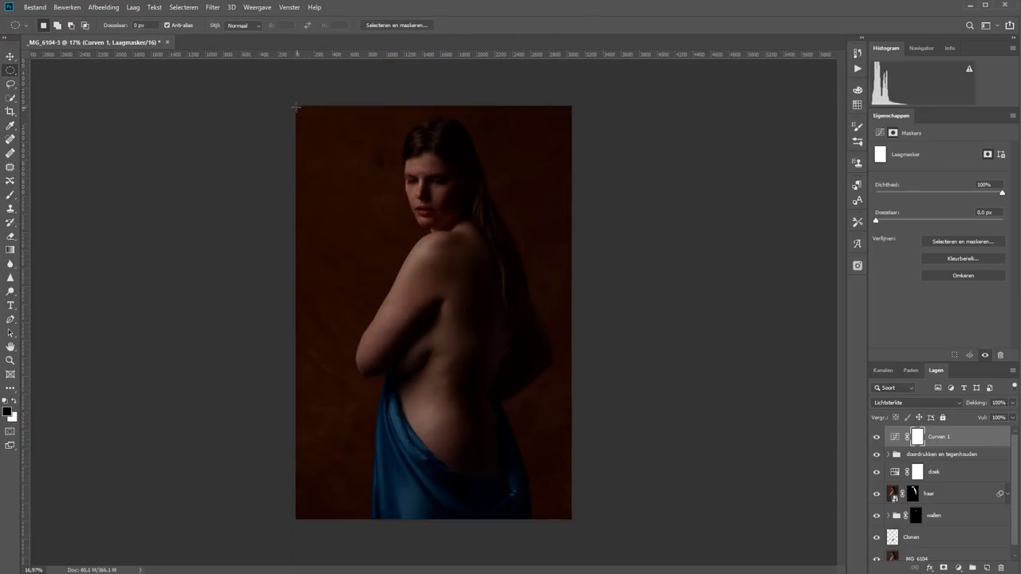
pyautogui.moveTo(298, 107); pyautogui.dragTo(568, 515)
pyautogui.hotkey('alt', 'BackSpace')
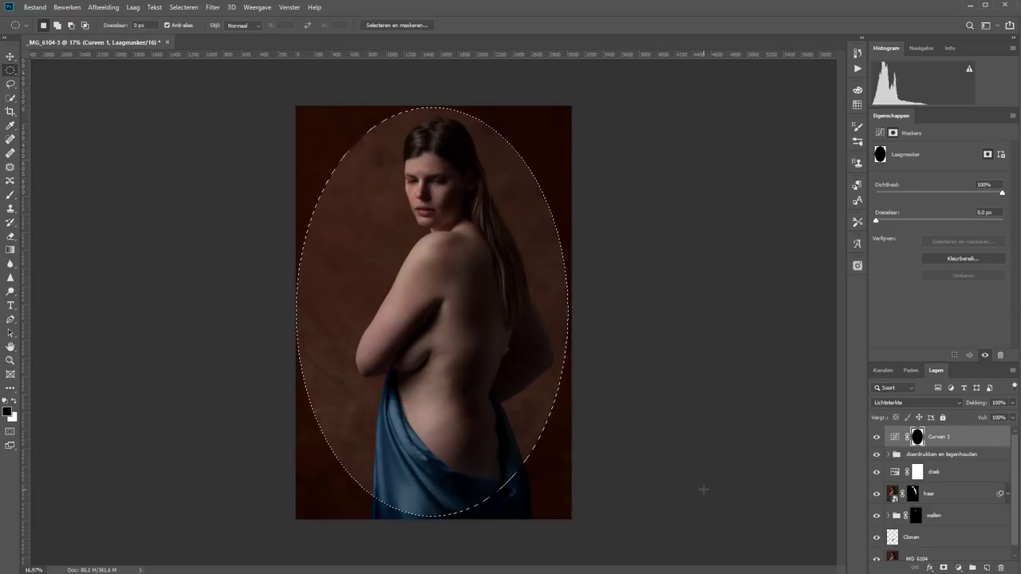
pyautogui.hotkey('ctrl', 'd')
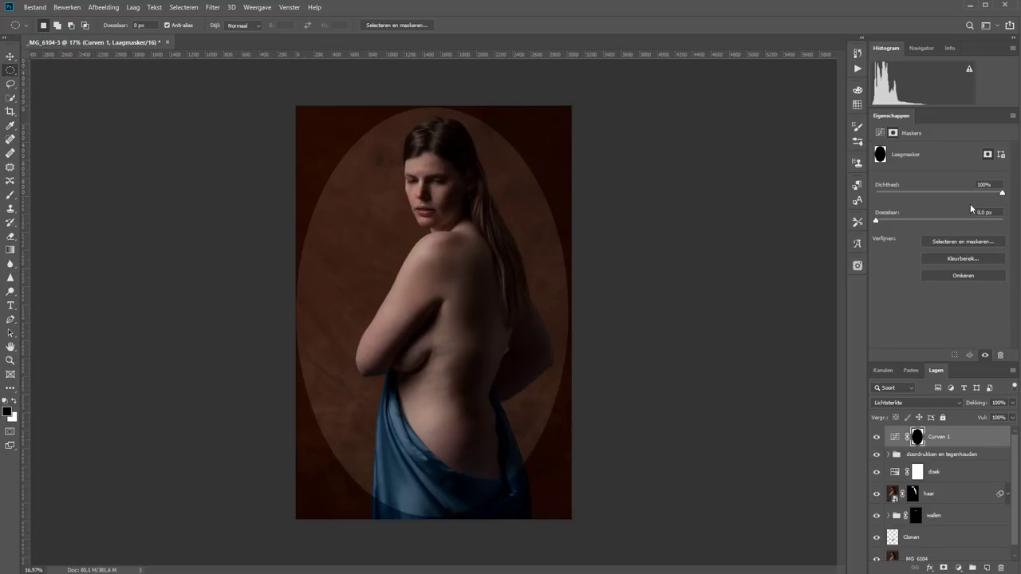
# - Feather the mask to about 190,7 px and deepen the curve to 151→84
pyautogui.click(951, 222)
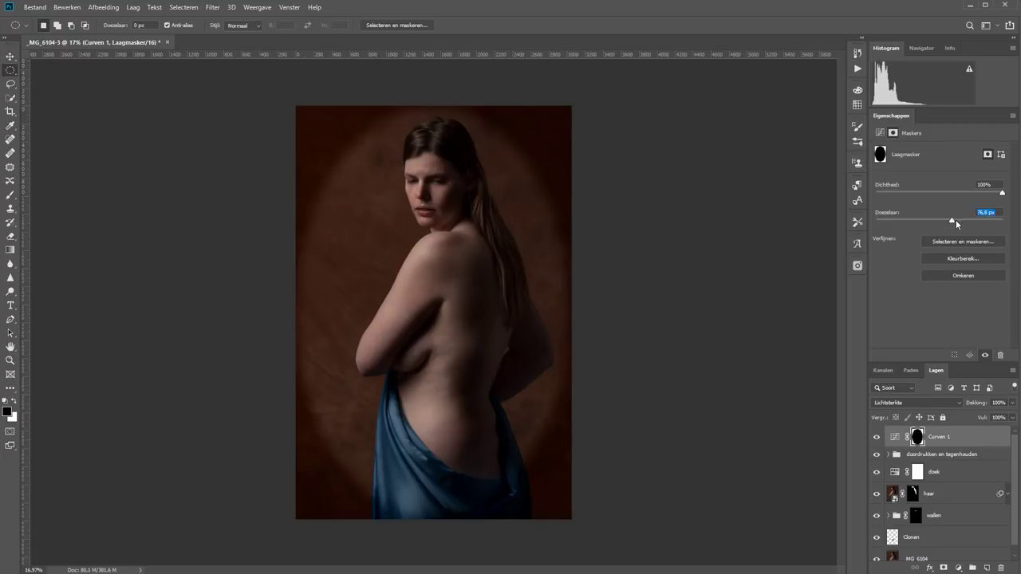
pyautogui.moveTo(956, 220); pyautogui.dragTo(980, 222)
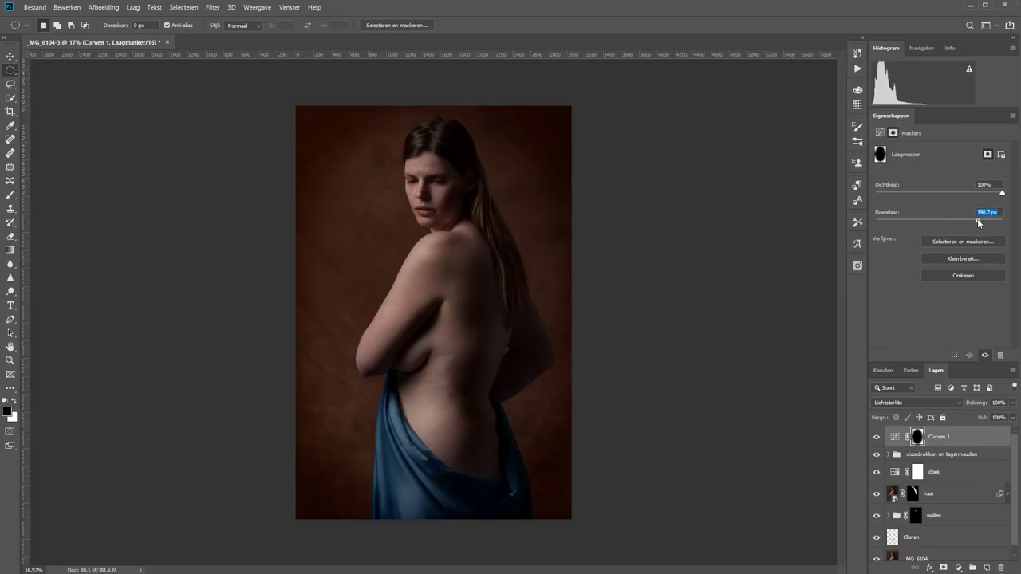
pyautogui.click(879, 133)
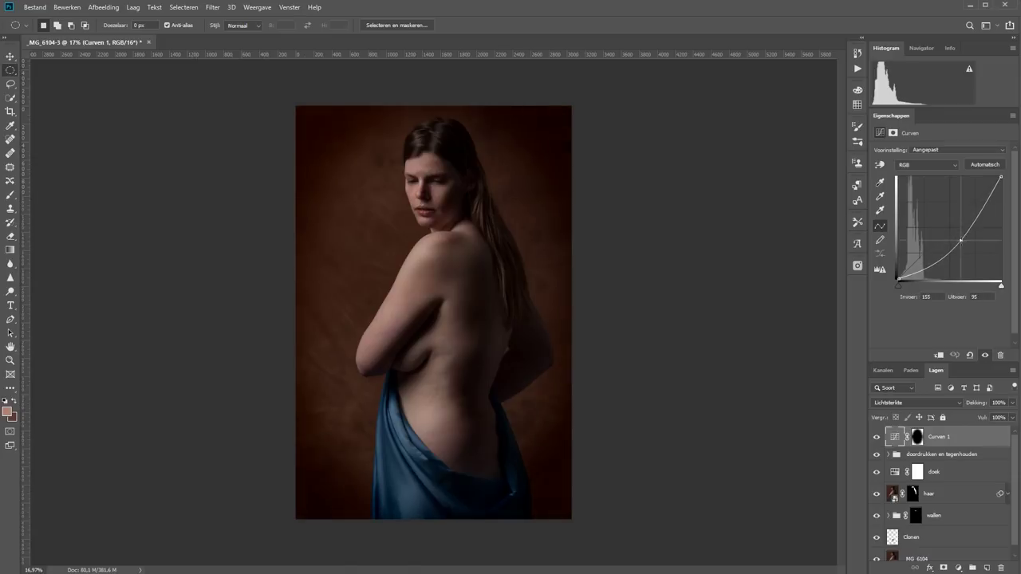
pyautogui.moveTo(961, 240); pyautogui.dragTo(958, 245)
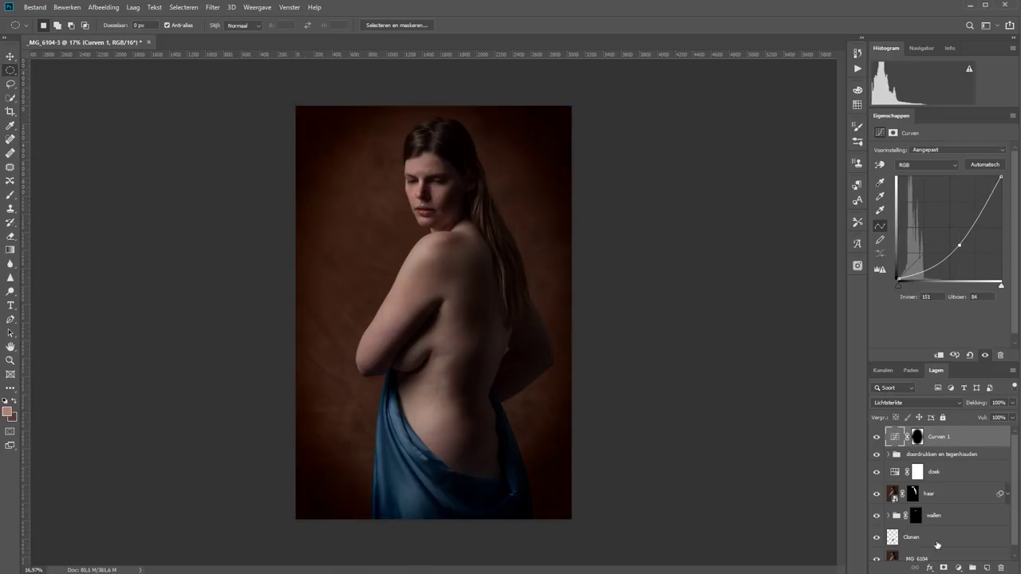
pyautogui.click(957, 568)
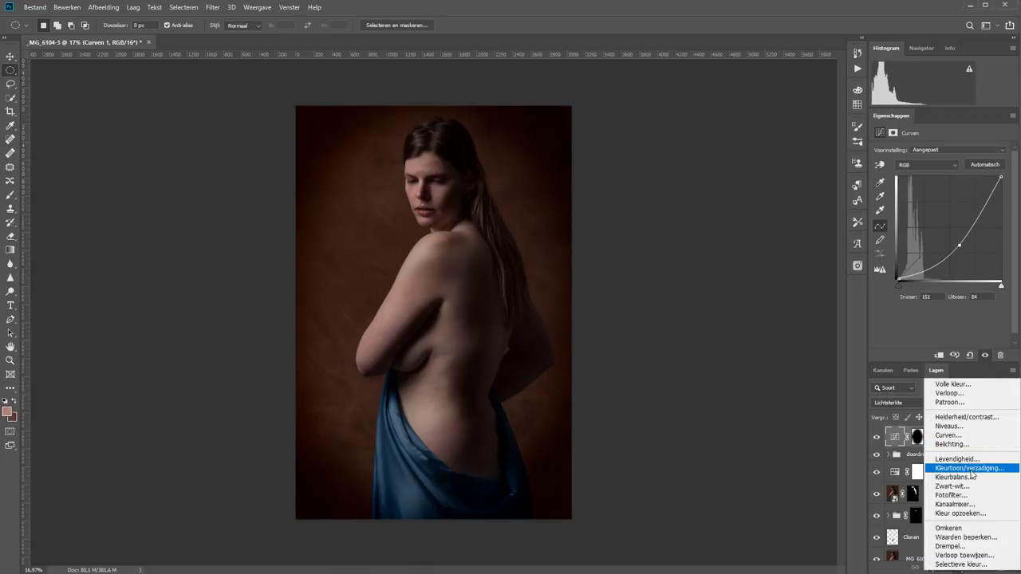
# - Add a Hue/Saturation layer at saturation -41 and group it with Curven 1 as 'achtergrond'
pyautogui.click(970, 469)
pyautogui.moveTo(938, 209); pyautogui.dragTo(913, 212)
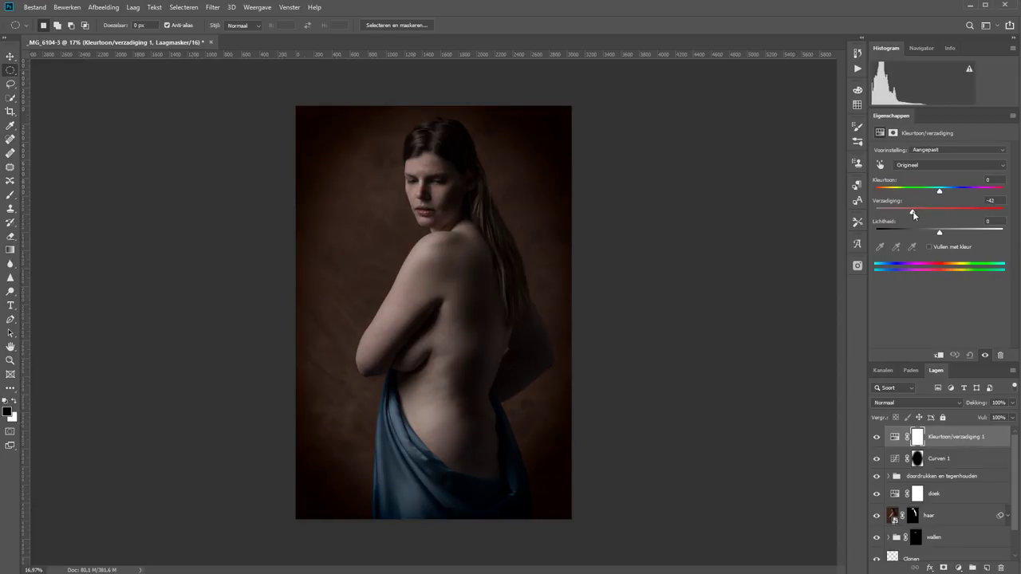
pyautogui.keyDown('shift'); pyautogui.click(942, 461); pyautogui.keyUp('shift')
pyautogui.hotkey('ctrl', 'g')
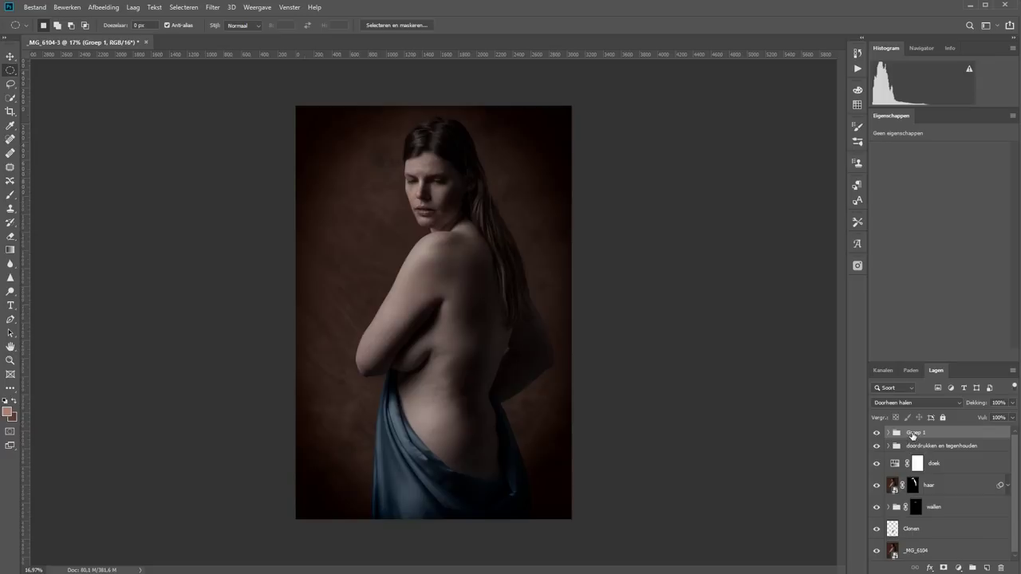
pyautogui.doubleClick(929, 432)
pyautogui.write('nd')
pyautogui.press('Return')
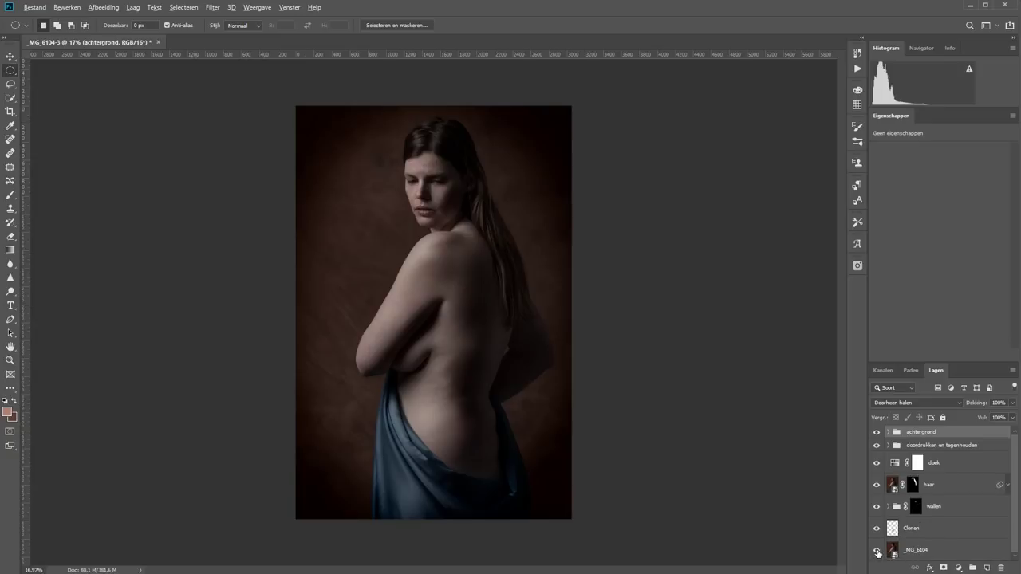
# - Select the subject on _MG_6104 and mask the achtergrond group to exclude the woman
pyautogui.keyDown('alt'); pyautogui.click(877, 551); pyautogui.keyUp('alt')
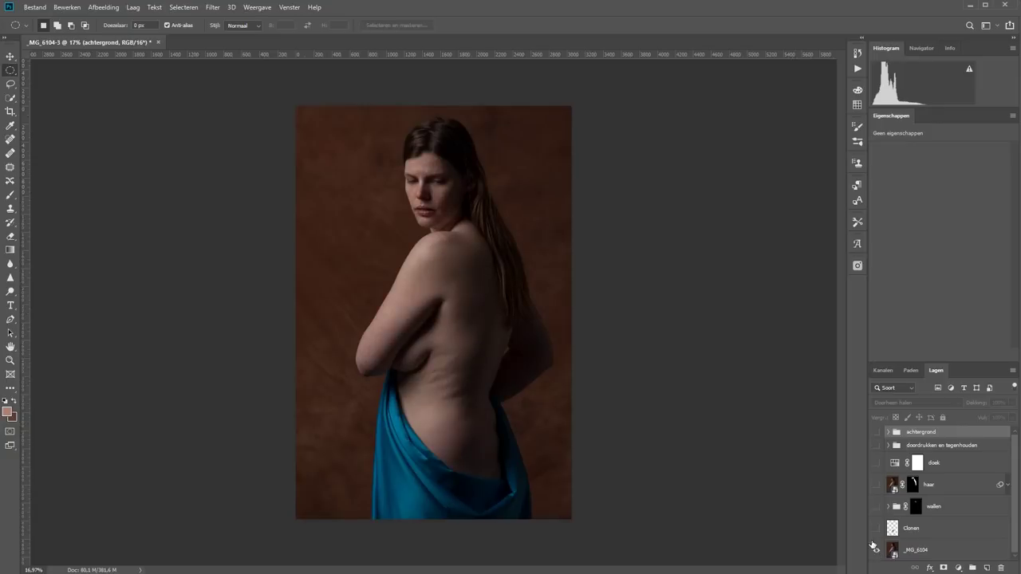
pyautogui.click(10, 97)
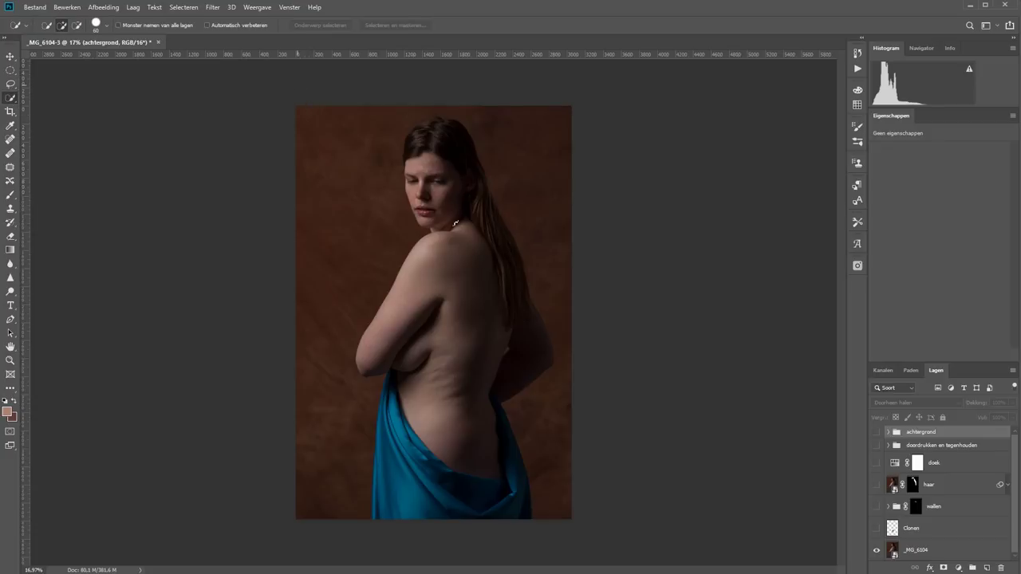
pyautogui.hotkey('alt', ',')
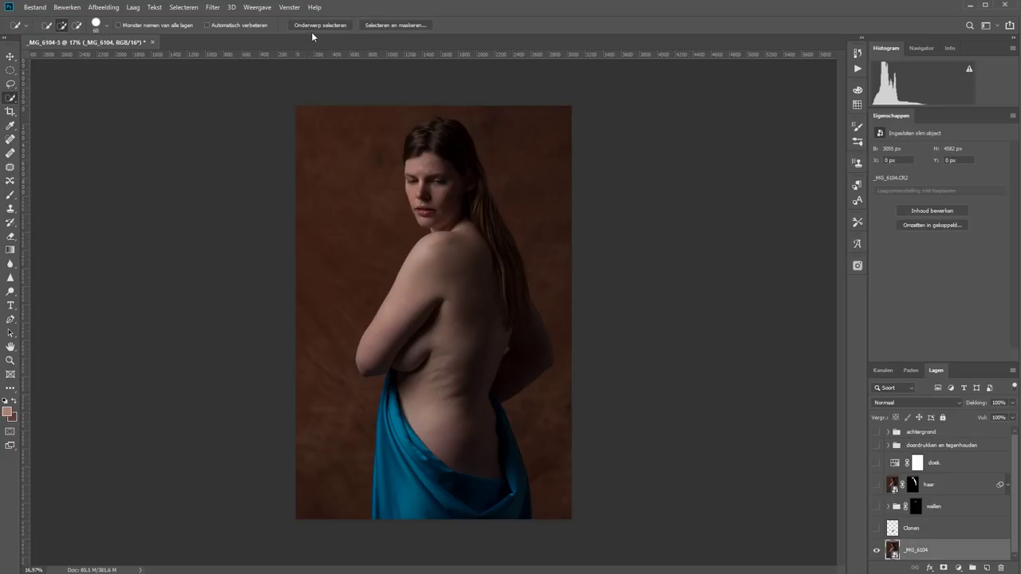
pyautogui.click(312, 26)
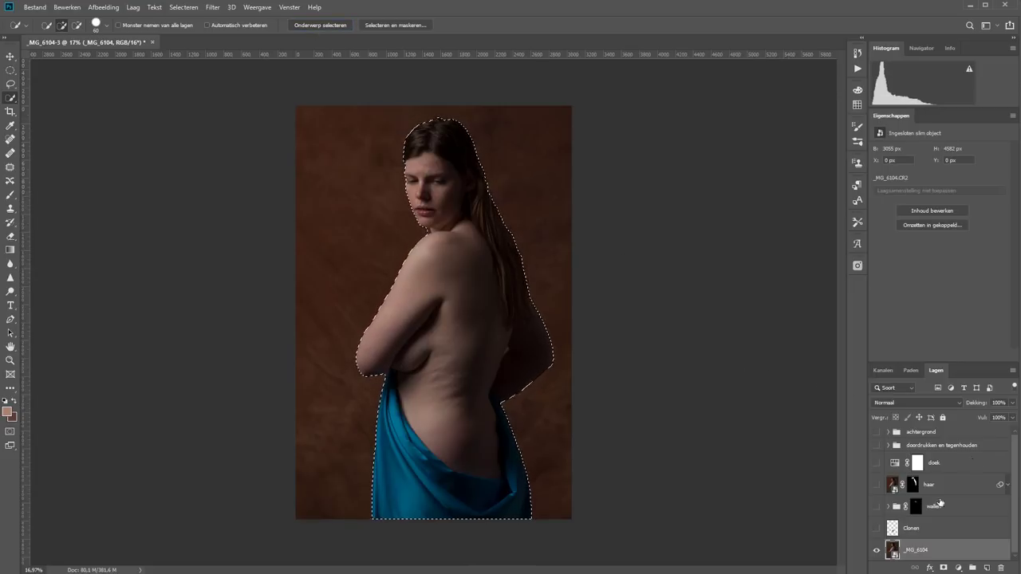
pyautogui.keyDown('alt'); pyautogui.click(876, 551); pyautogui.keyUp('alt')
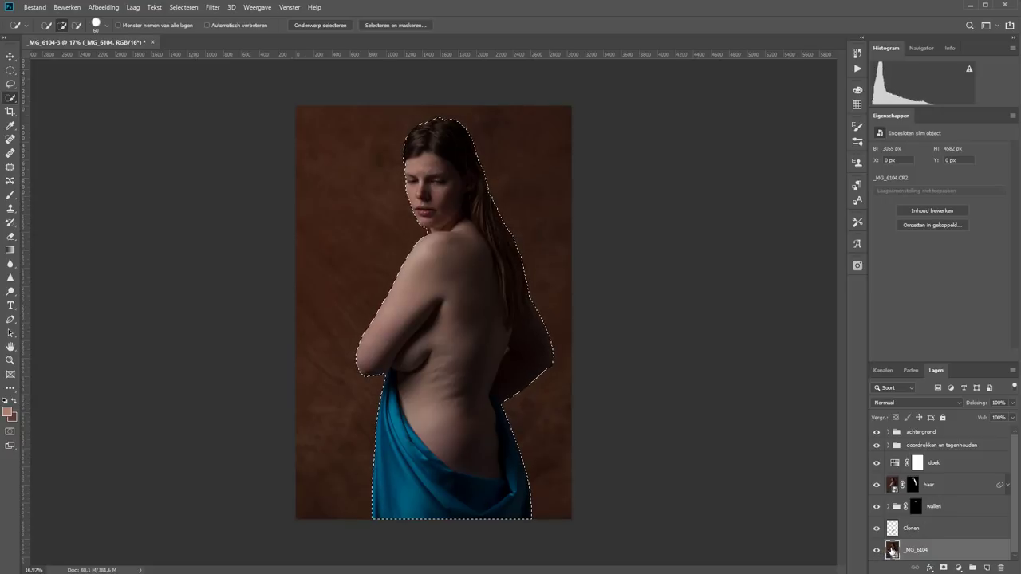
pyautogui.click(919, 434)
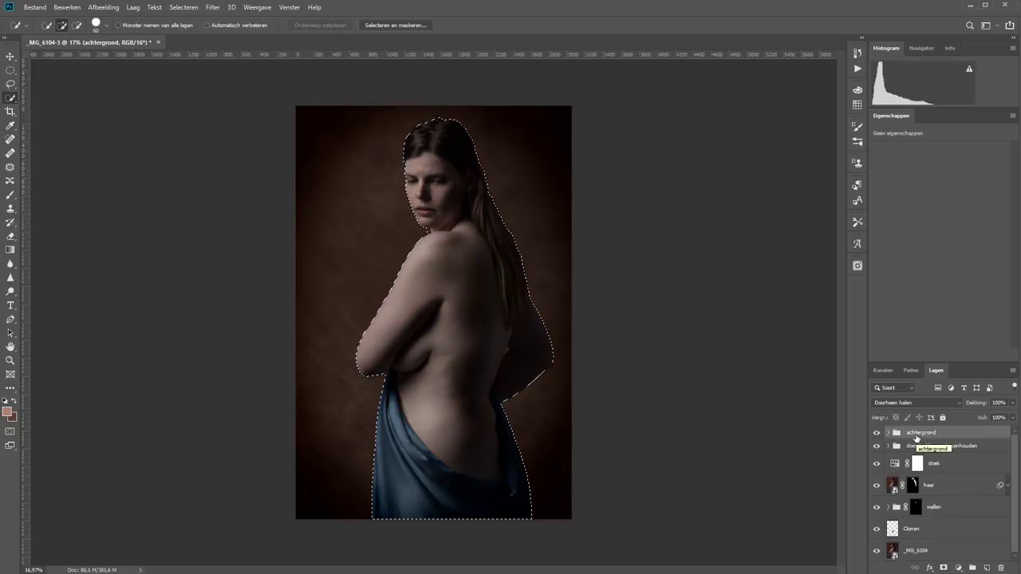
pyautogui.click(944, 568)
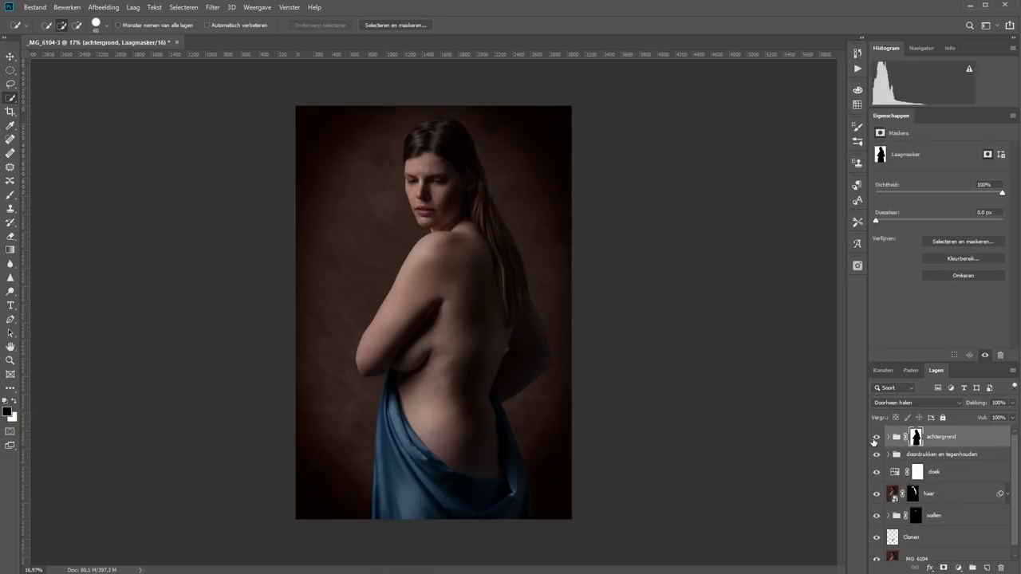
pyautogui.click(877, 437)
pyautogui.click(876, 437)
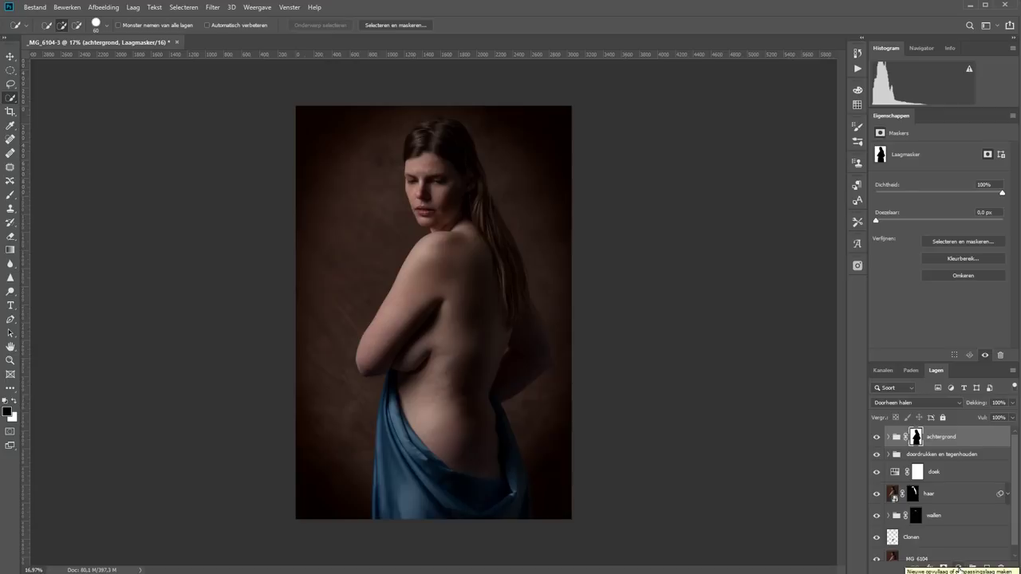
# - Add Curven 2 with the curve pulled down, blended in Lichtsterkte mode
pyautogui.click(958, 567)
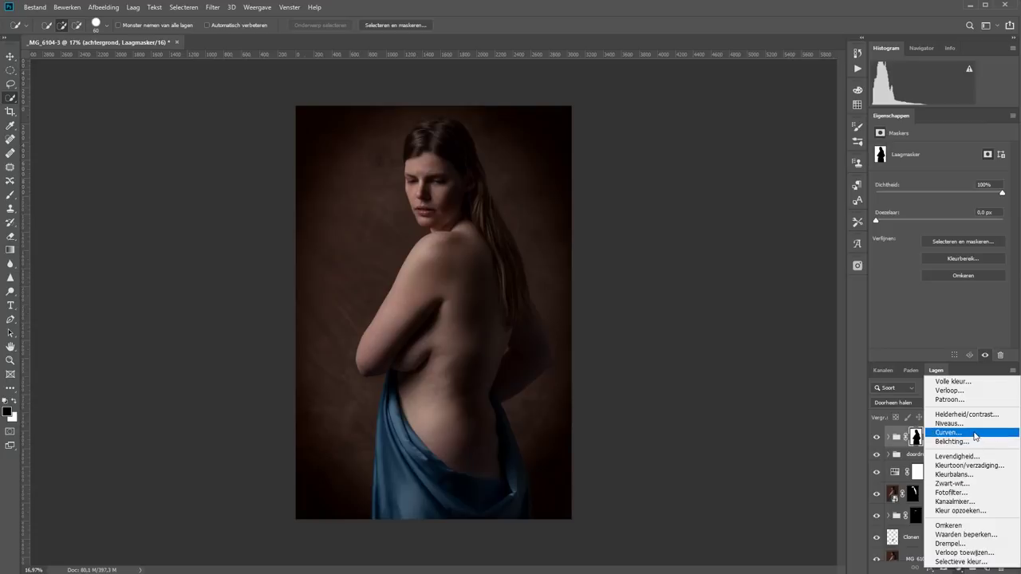
pyautogui.click(974, 433)
pyautogui.moveTo(956, 224); pyautogui.dragTo(956, 241)
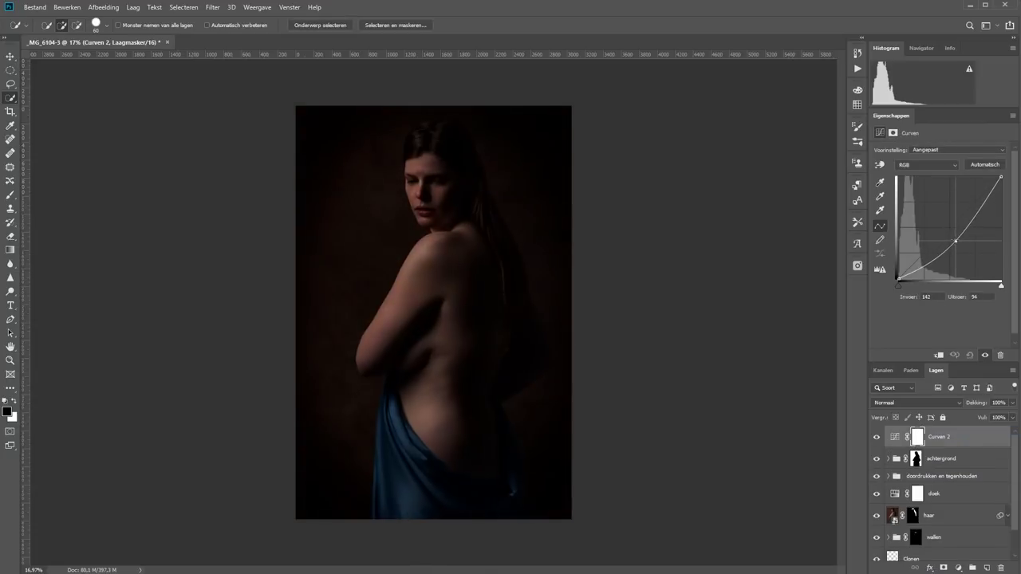
pyautogui.click(915, 403)
pyautogui.click(901, 528)
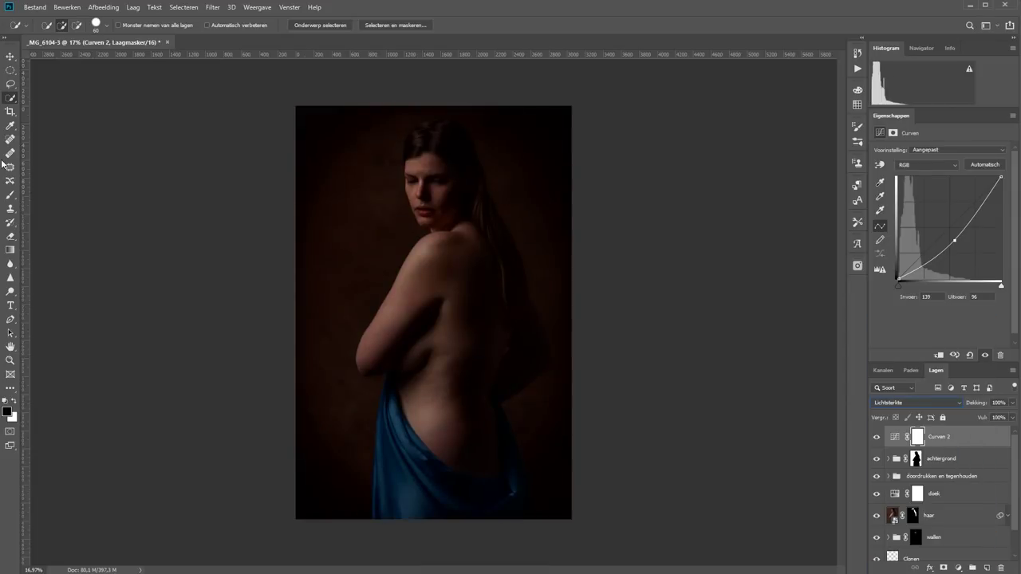
# - Gradient-mask Curven 2 to darken the right side, hide achtergrond, and ease the curve to 135→116
pyautogui.click(10, 252)
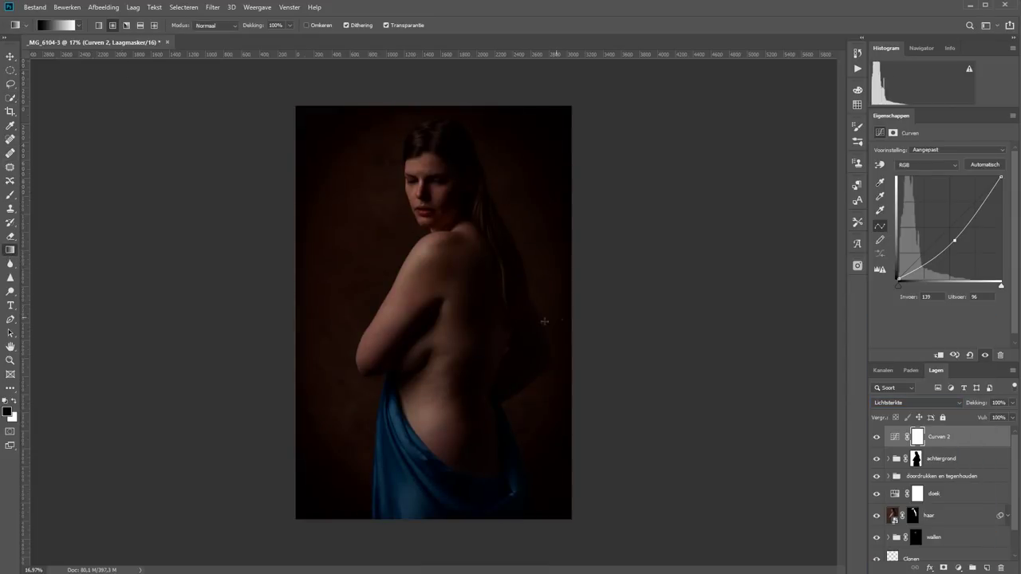
pyautogui.moveTo(557, 304); pyautogui.dragTo(438, 314)
pyautogui.click(14, 401)
pyautogui.moveTo(544, 316); pyautogui.dragTo(453, 327)
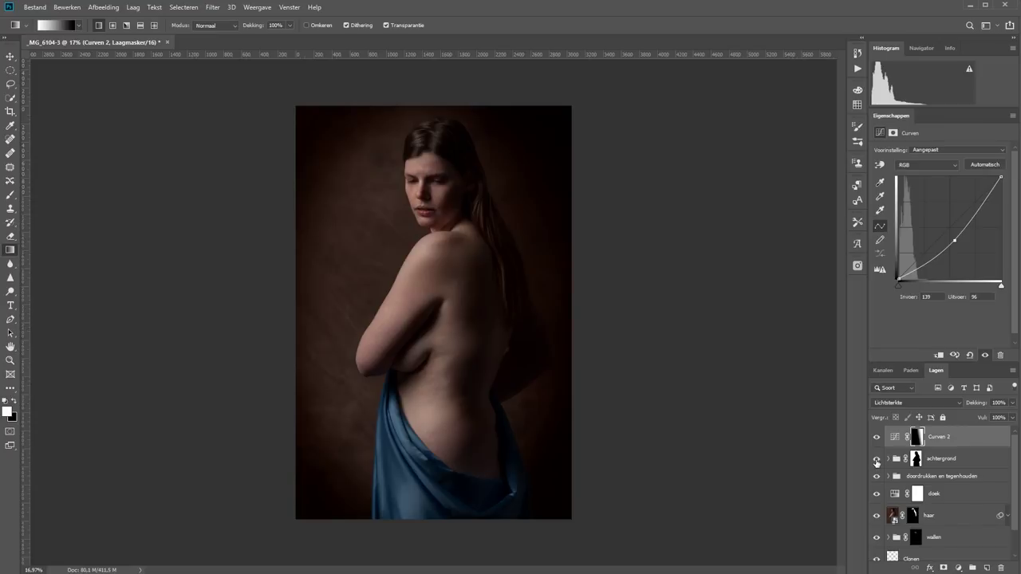
pyautogui.click(876, 459)
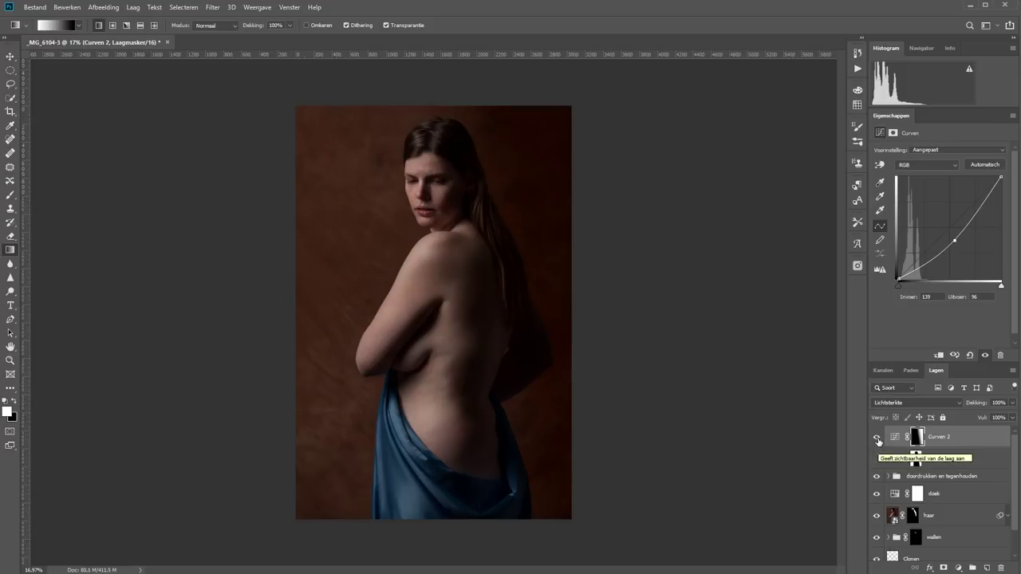
pyautogui.click(878, 440)
pyautogui.click(877, 440)
pyautogui.moveTo(956, 241); pyautogui.dragTo(953, 232)
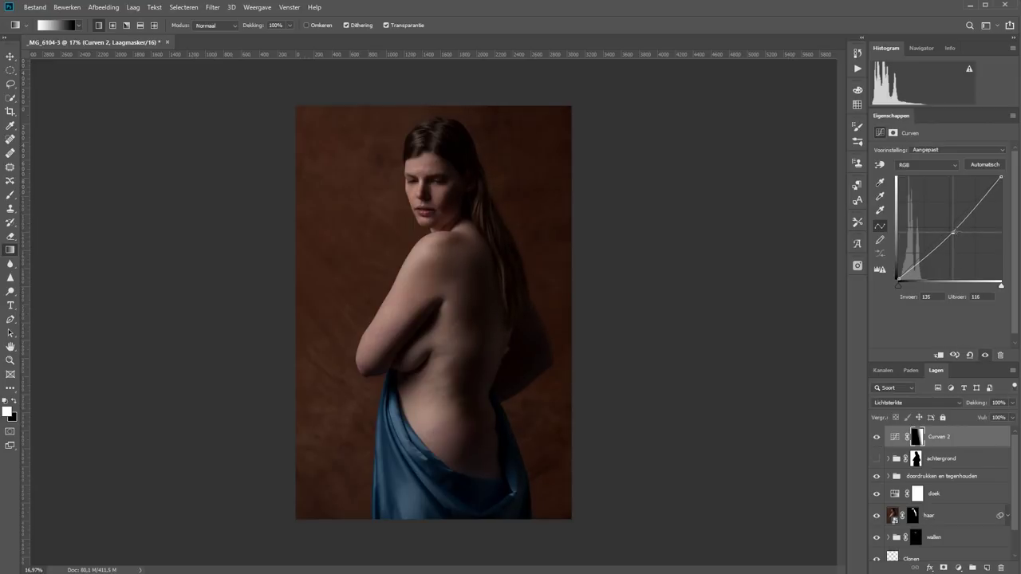
# - Add Curven 3 in Lichtsterkte mode with an inverted mask, curve pulled down to 138→103
pyautogui.click(958, 567)
pyautogui.click(979, 410)
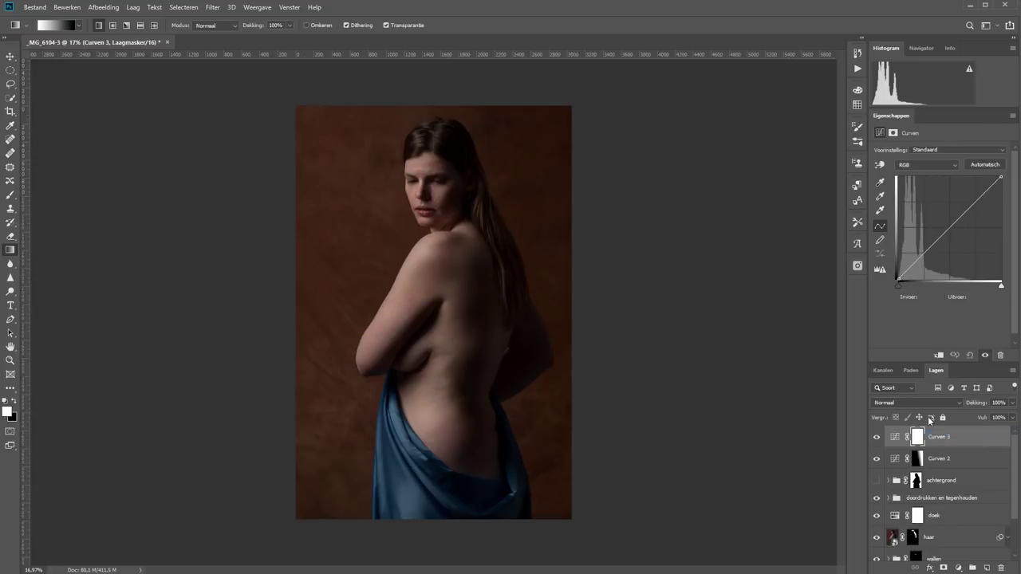
pyautogui.click(917, 403)
pyautogui.click(917, 549)
pyautogui.click(917, 437)
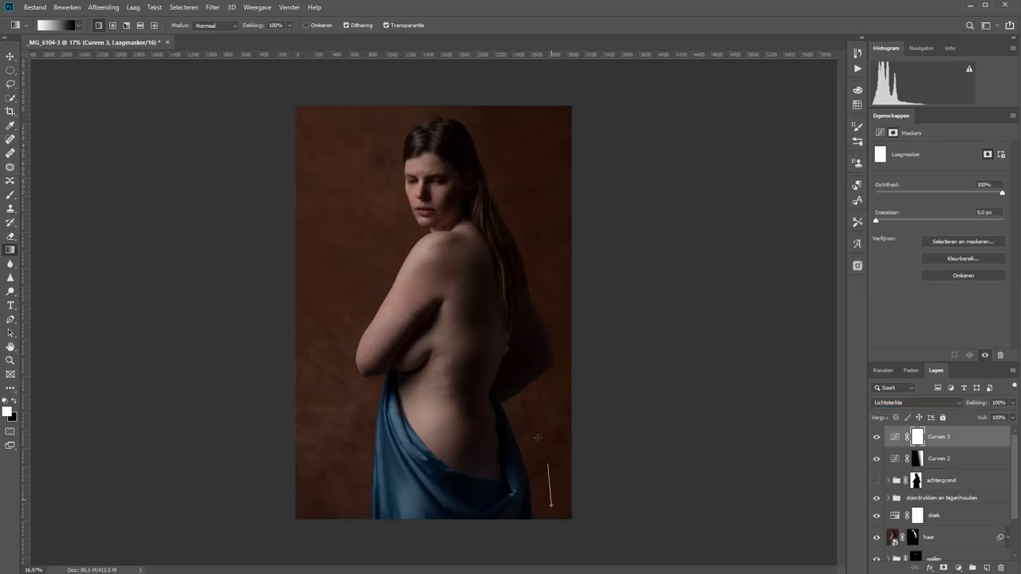
pyautogui.hotkey('ctrl', 'i')
pyautogui.click(894, 437)
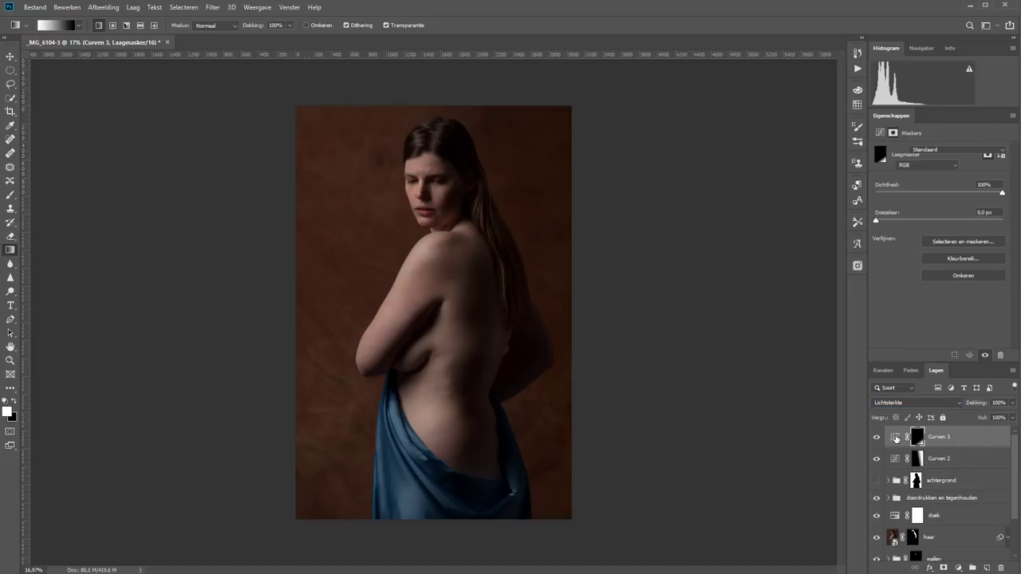
pyautogui.moveTo(949, 229); pyautogui.dragTo(955, 247)
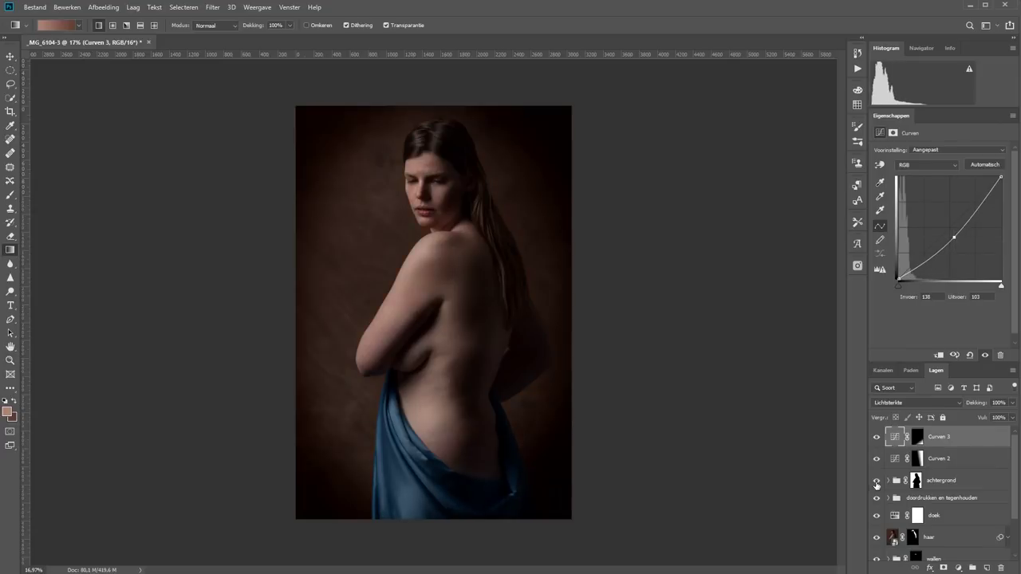
# - Group Curven 2 and 3 as 'verloop van rechts' and toggle it to compare
pyautogui.keyDown('shift'); pyautogui.click(925, 456); pyautogui.keyUp('shift')
pyautogui.hotkey('ctrl', 'g')
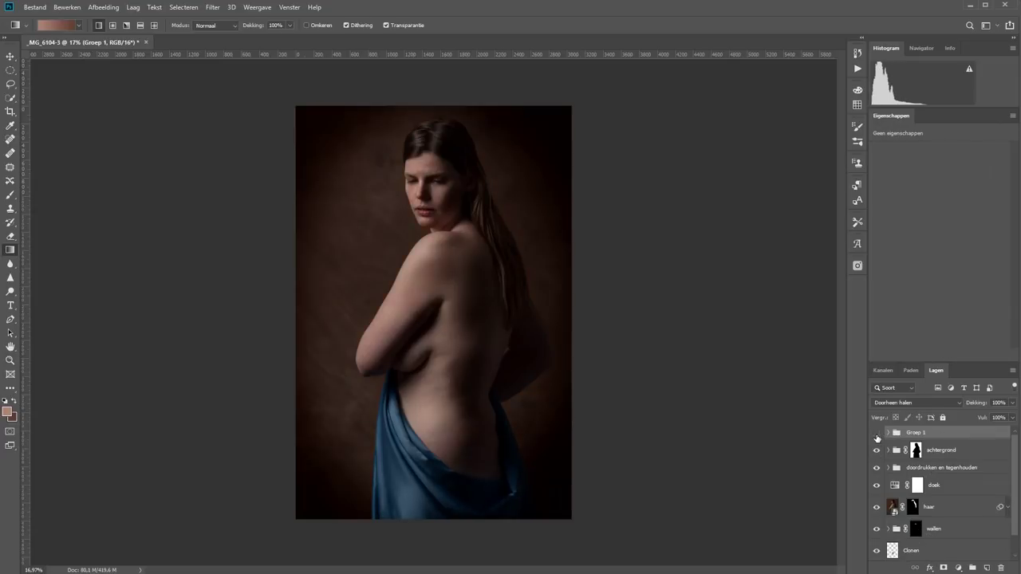
pyautogui.click(876, 433)
pyautogui.click(877, 433)
pyautogui.click(894, 433)
pyautogui.doubleClick(916, 432)
pyautogui.write('verloop van recht')
pyautogui.write('s')
pyautogui.press('Return')
pyautogui.click(876, 433)
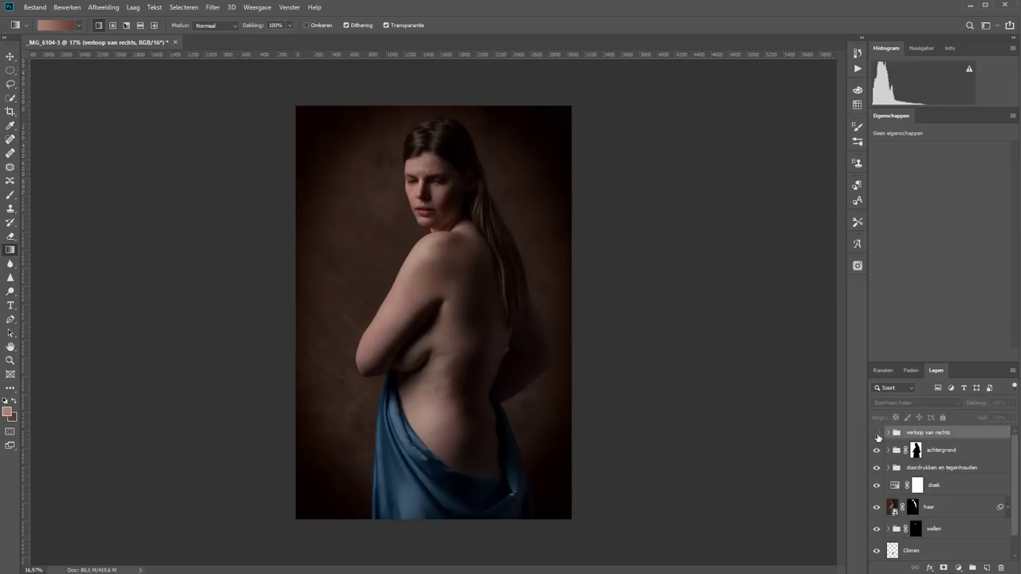
pyautogui.click(876, 433)
pyautogui.click(877, 433)
pyautogui.click(877, 433)
# - Mask the verloop van rechts group and paint black over the bright lower-right drape fold
pyautogui.press('z')
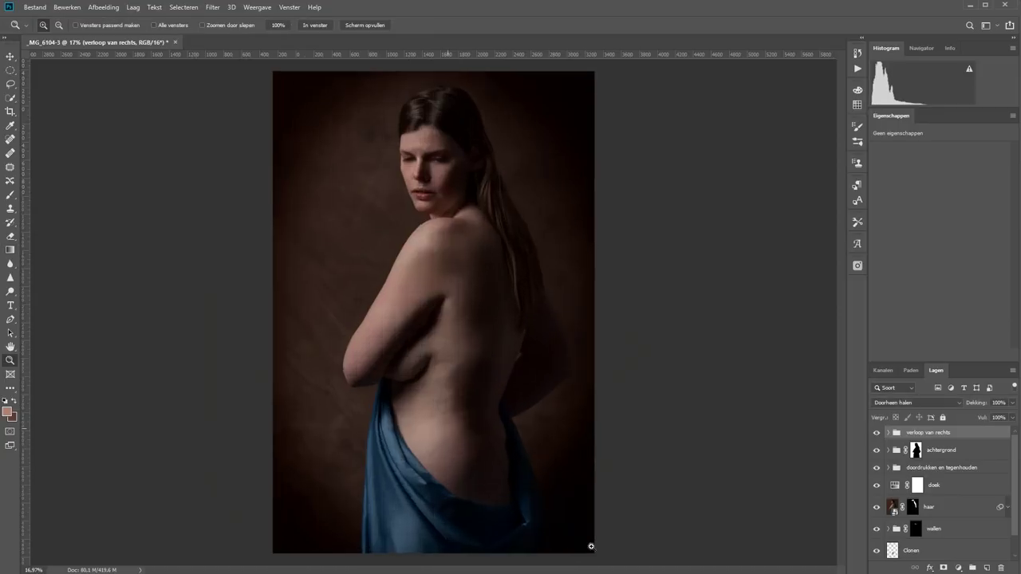
pyautogui.moveTo(454, 435); pyautogui.dragTo(588, 547)
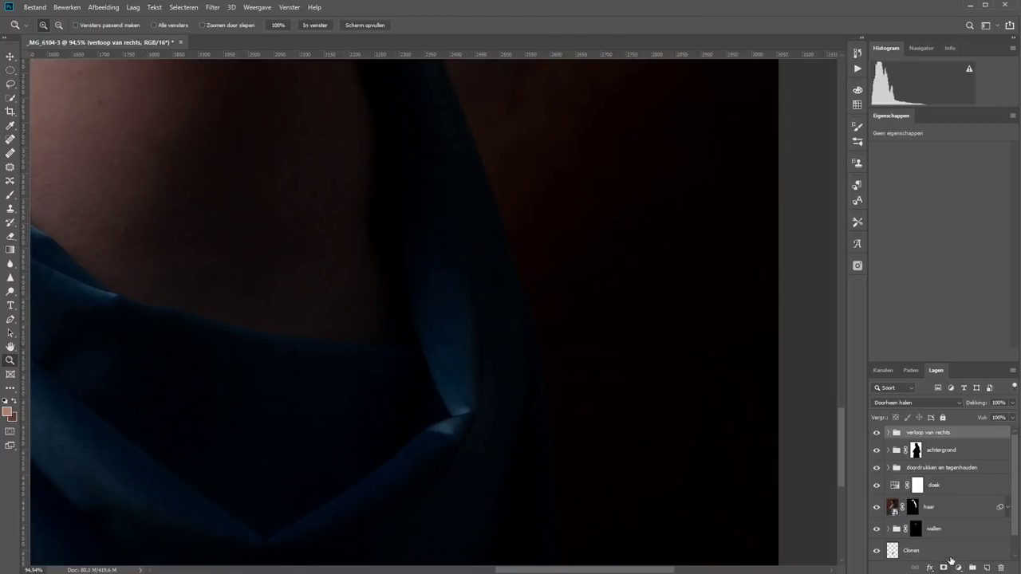
pyautogui.click(943, 568)
pyautogui.press('b')
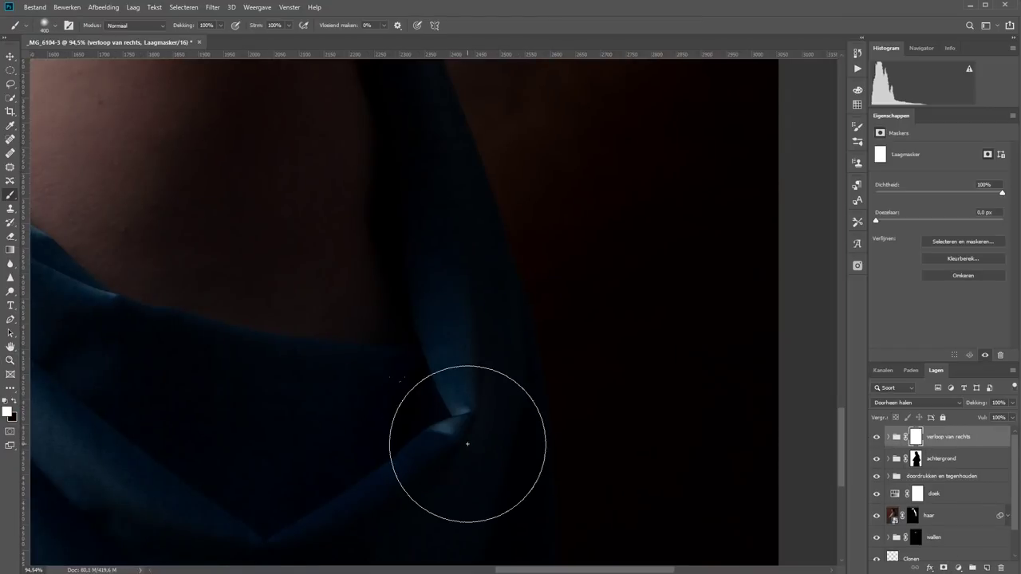
pyautogui.press('x')
pyautogui.moveTo(418, 314); pyautogui.dragTo(467, 450)
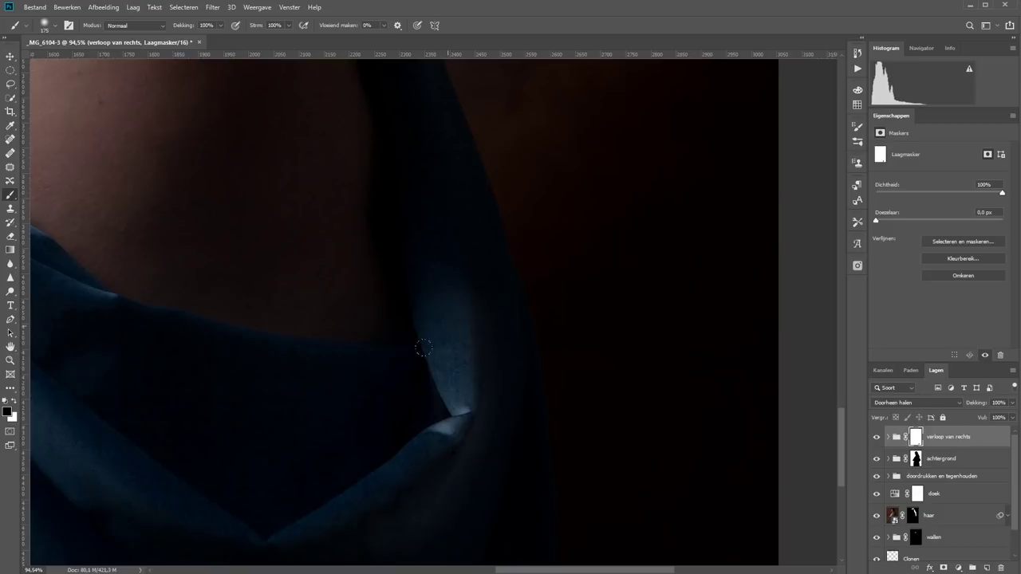
pyautogui.hotkey('ctrl', '0')
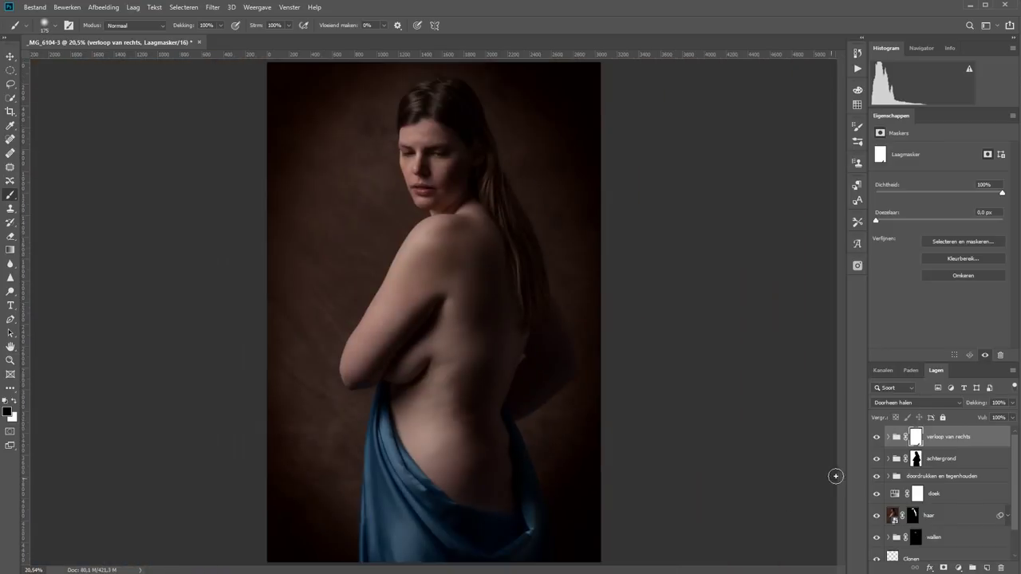
pyautogui.click(876, 437)
pyautogui.click(877, 437)
# - Add a Curven 4 curves layer and reshape its Blauw channel curve (57→51)
pyautogui.click(959, 568)
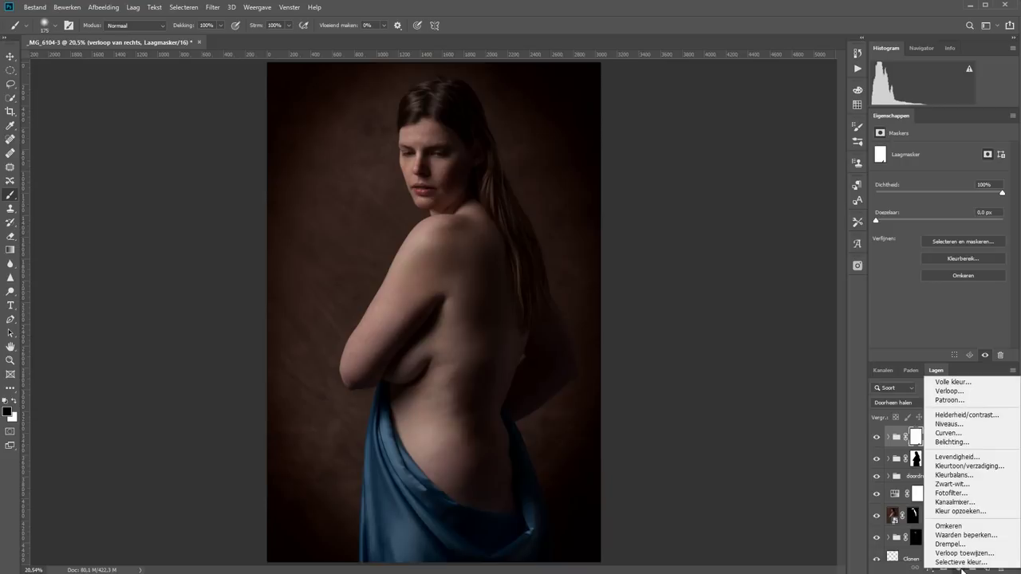
pyautogui.click(947, 433)
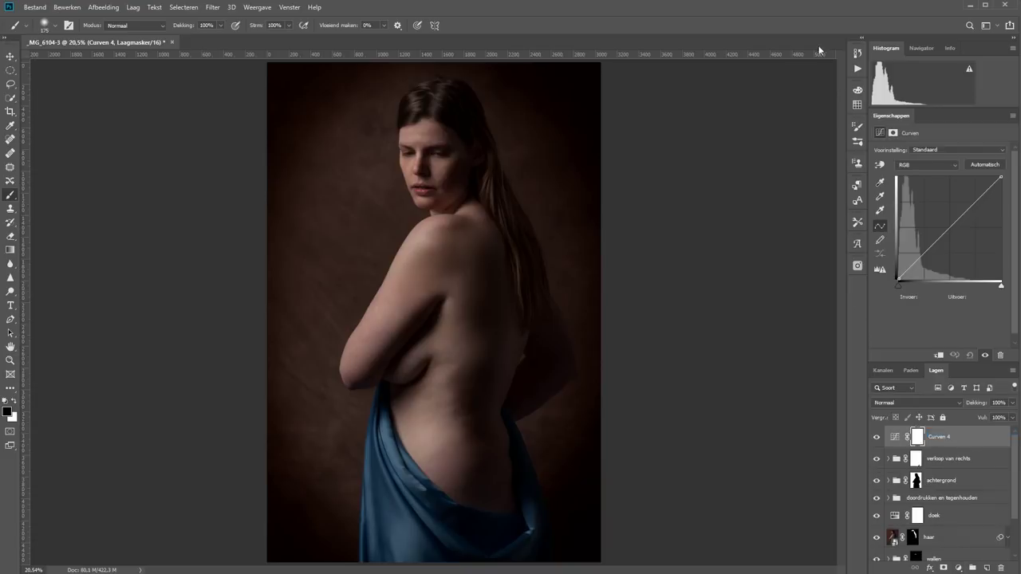
pyautogui.click(925, 165)
pyautogui.click(925, 198)
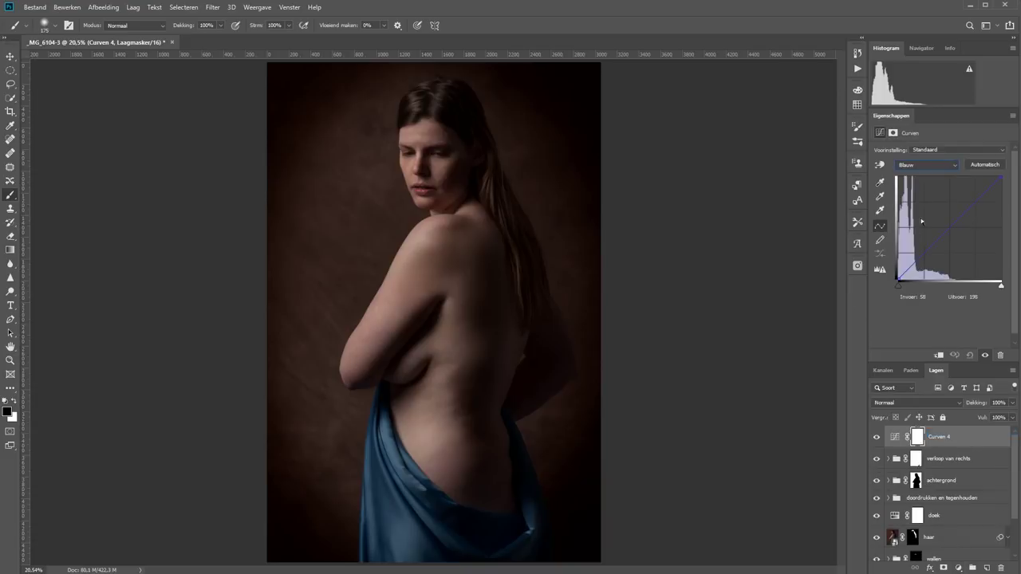
pyautogui.moveTo(898, 281); pyautogui.dragTo(898, 274)
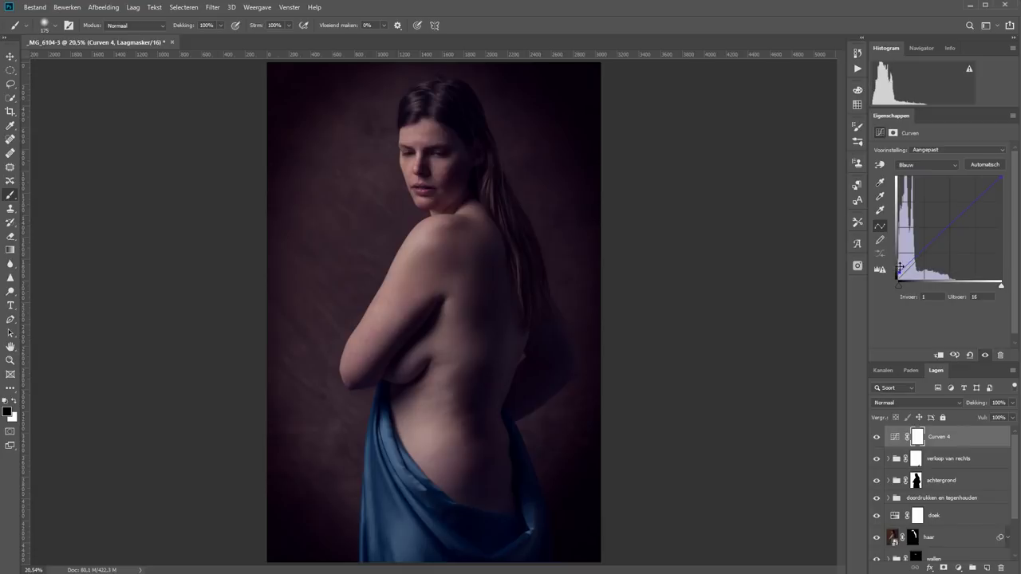
pyautogui.moveTo(909, 263); pyautogui.dragTo(963, 215)
pyautogui.click(922, 260)
# - Toggle Curven 4's visibility off and on to compare the blue toning
pyautogui.click(876, 437)
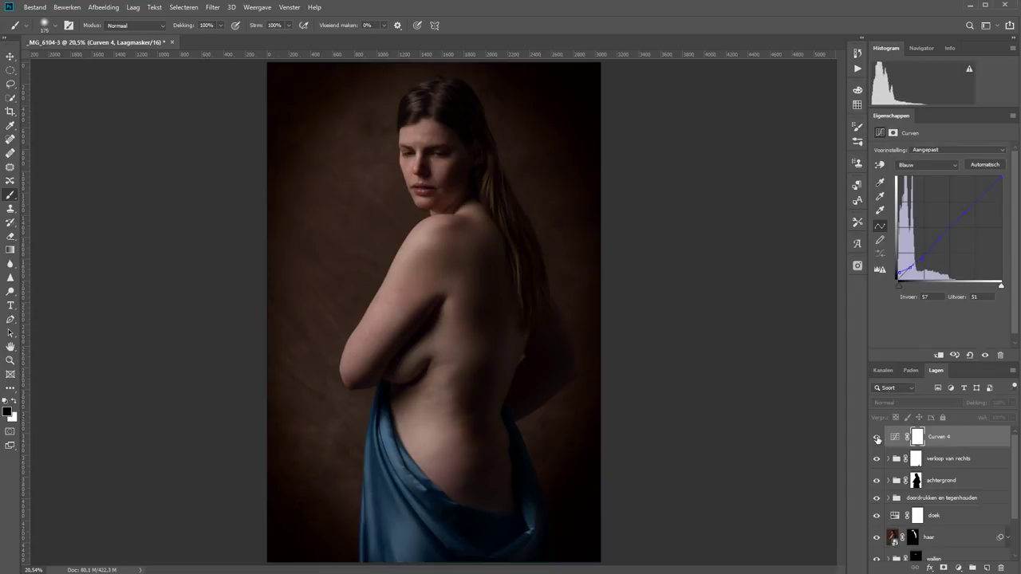
pyautogui.click(876, 438)
pyautogui.click(877, 437)
pyautogui.click(877, 437)
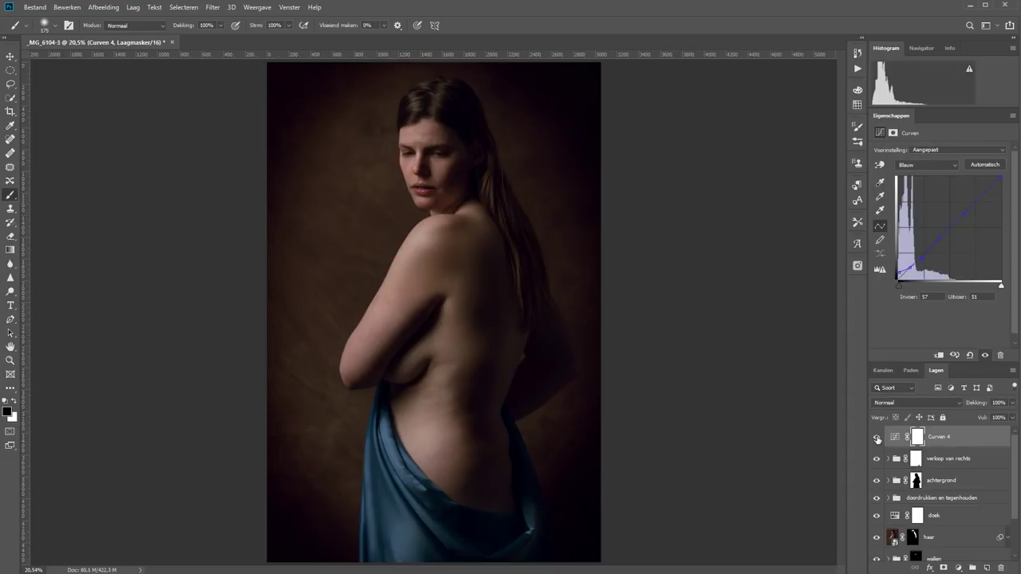
pyautogui.click(877, 437)
pyautogui.click(877, 437)
# - Add a Selectieve kleur layer and trial a yellow shift in the whites, resetting it to 0
pyautogui.click(959, 566)
pyautogui.click(960, 557)
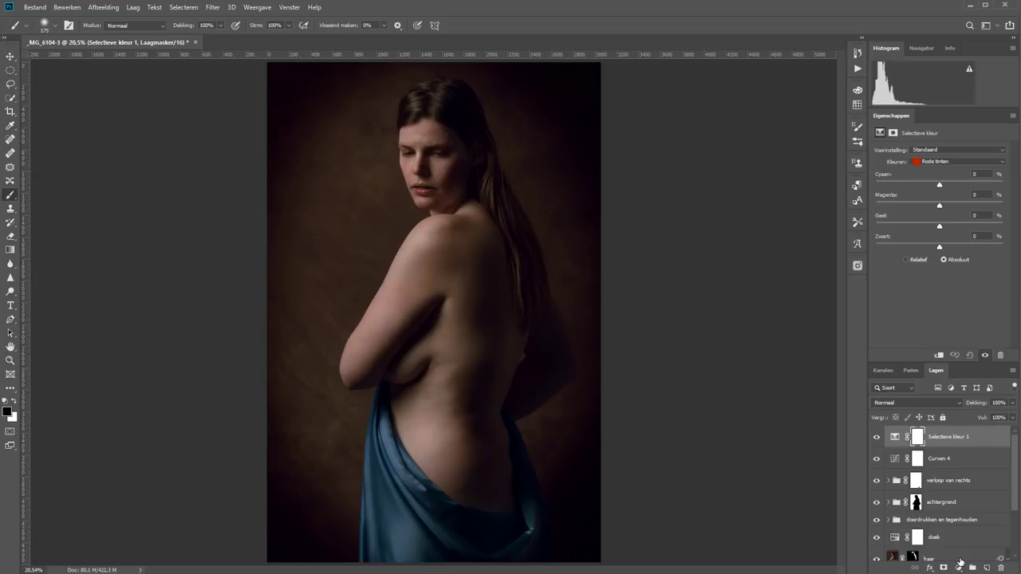
pyautogui.click(953, 162)
pyautogui.click(941, 225)
pyautogui.moveTo(940, 227); pyautogui.dragTo(942, 228)
pyautogui.moveTo(943, 231); pyautogui.dragTo(938, 232)
# - Set the Grijstinten (neutrals) range to Magenta 0 and Geel +15
pyautogui.click(930, 158)
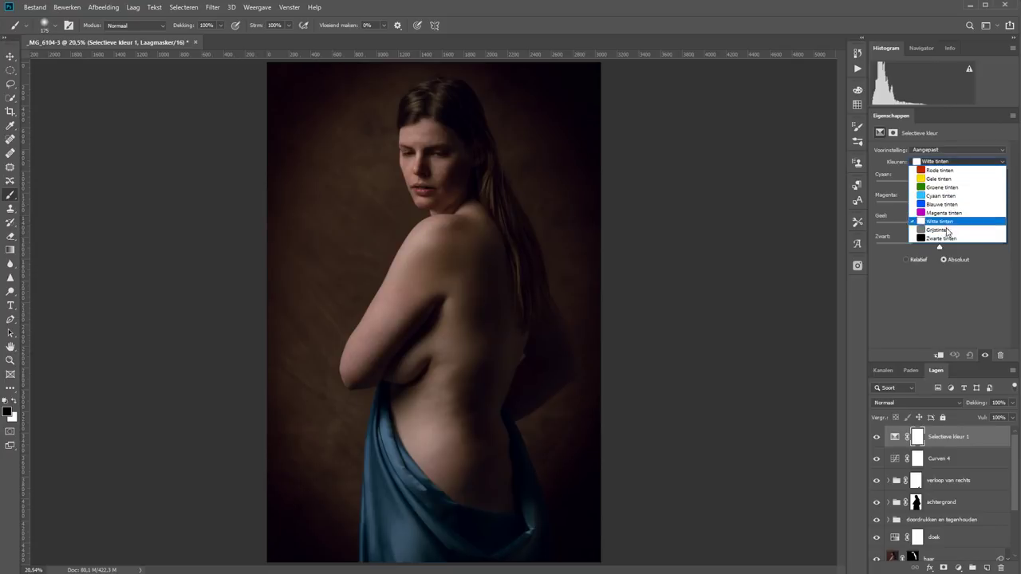
pyautogui.click(937, 229)
pyautogui.moveTo(940, 206); pyautogui.dragTo(941, 210)
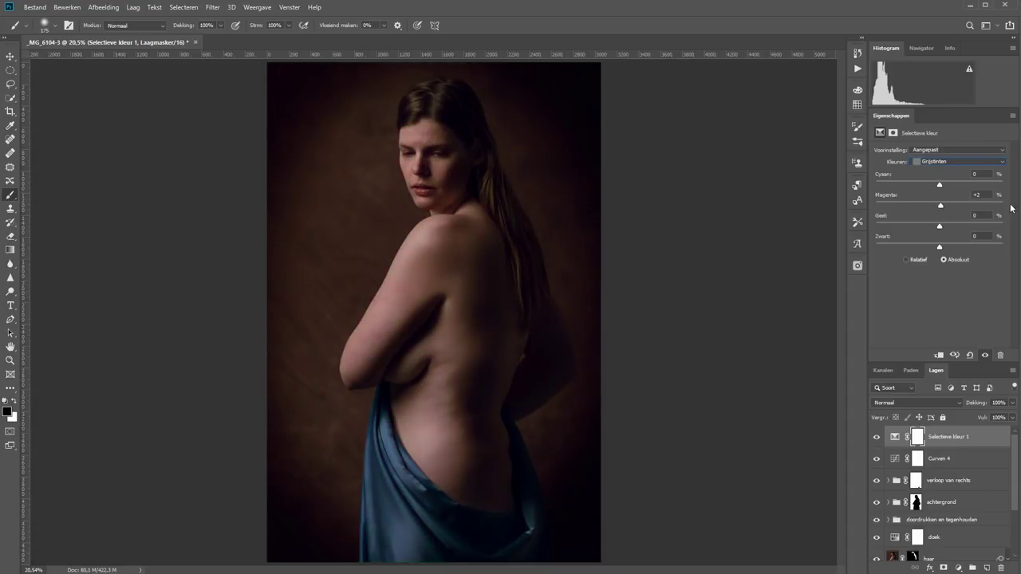
pyautogui.write('0')
pyautogui.moveTo(940, 227); pyautogui.dragTo(949, 228)
# - Split Selectieve kleur 1's Blend If underlying range at 135/158 and set opacity to 46%
pyautogui.press('h')
pyautogui.doubleClick(987, 441)
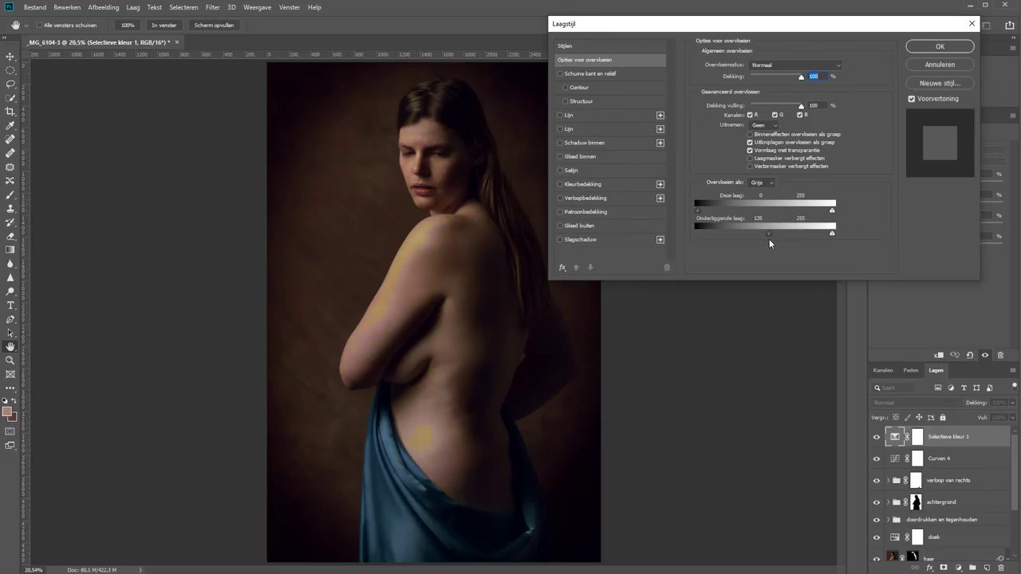
pyautogui.moveTo(771, 233); pyautogui.dragTo(787, 232)
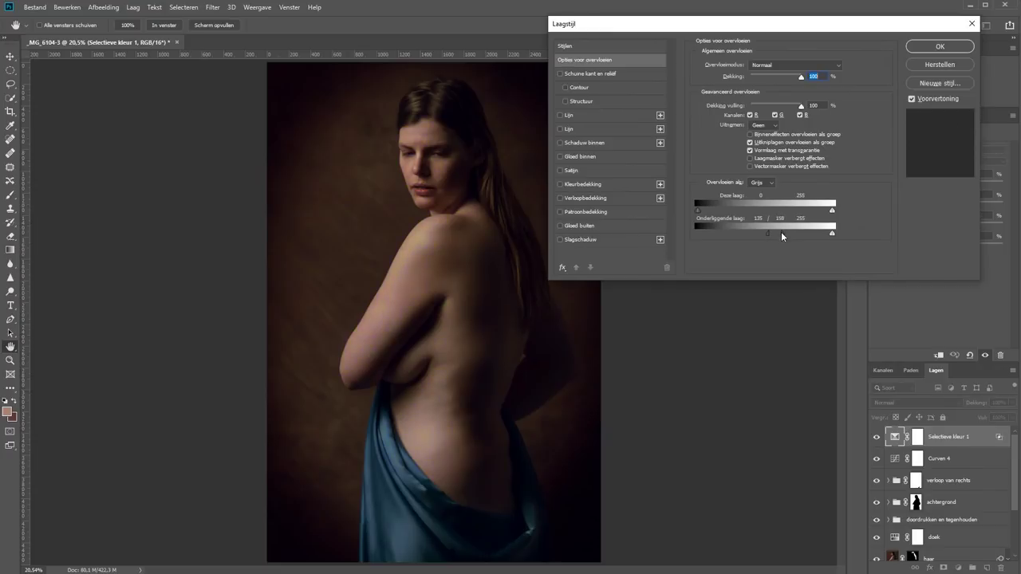
pyautogui.click(917, 49)
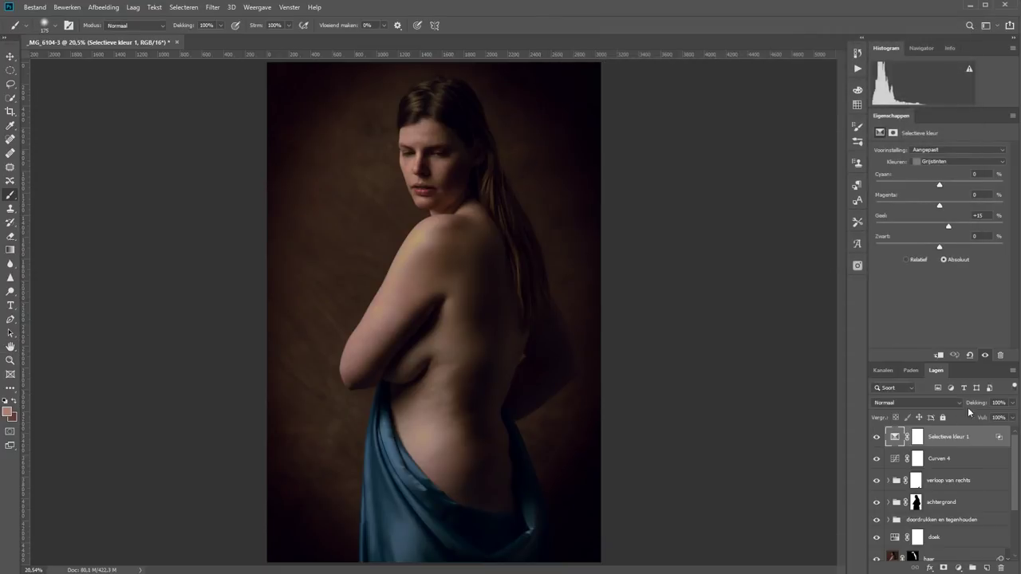
pyautogui.moveTo(969, 412); pyautogui.dragTo(950, 413)
# - Add Curven 5 in Zwak licht blend mode at 22% opacity and delete Selectieve kleur 1
pyautogui.click(959, 570)
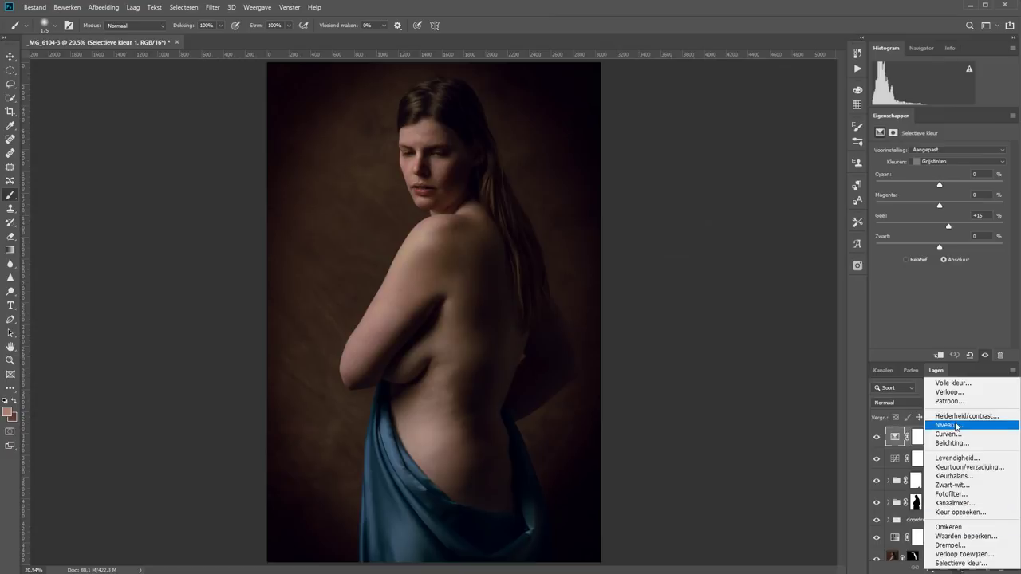
pyautogui.click(951, 434)
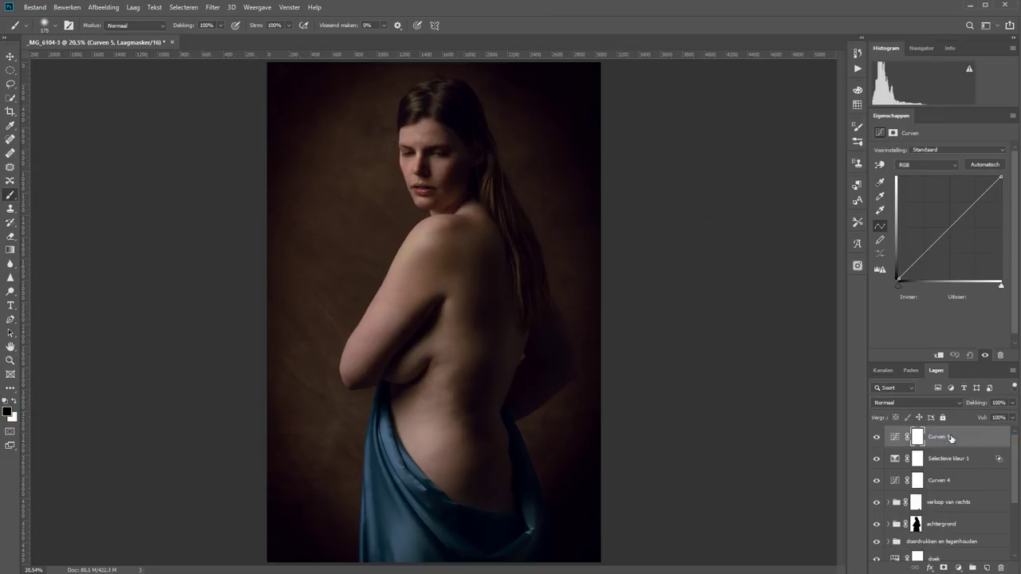
pyautogui.click(907, 403)
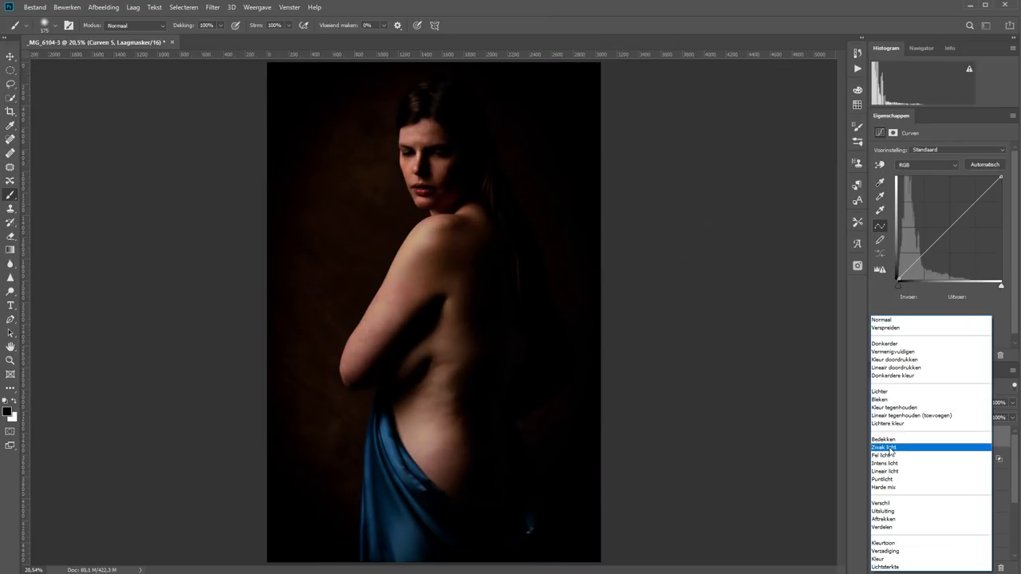
pyautogui.click(890, 449)
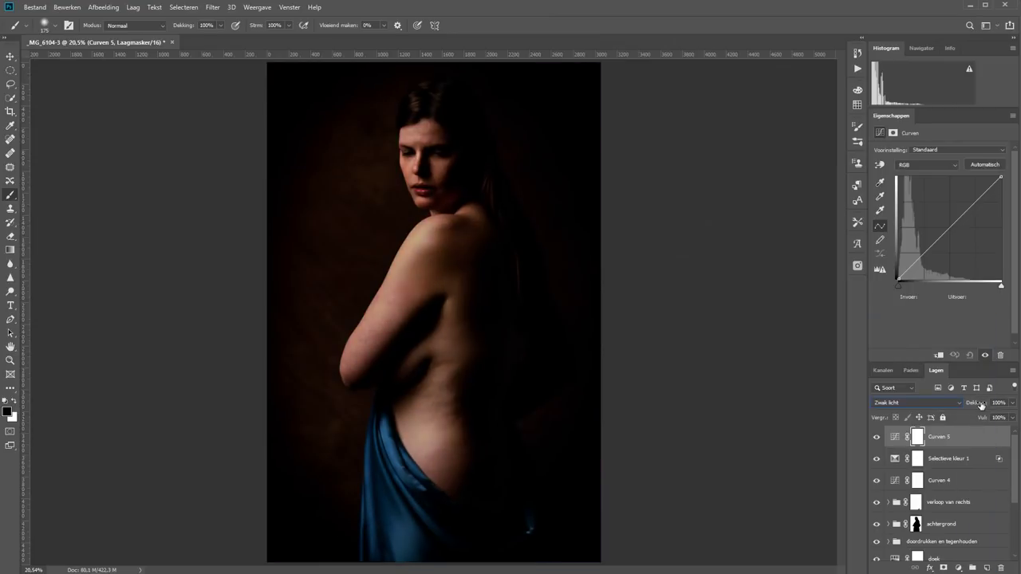
pyautogui.moveTo(981, 405); pyautogui.dragTo(940, 407)
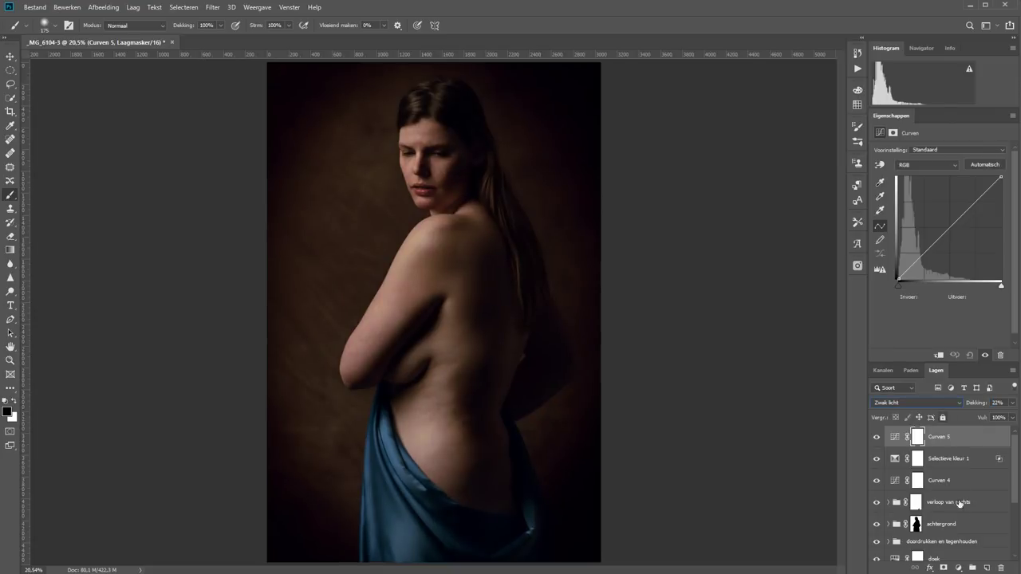
pyautogui.moveTo(949, 458); pyautogui.dragTo(1001, 567)
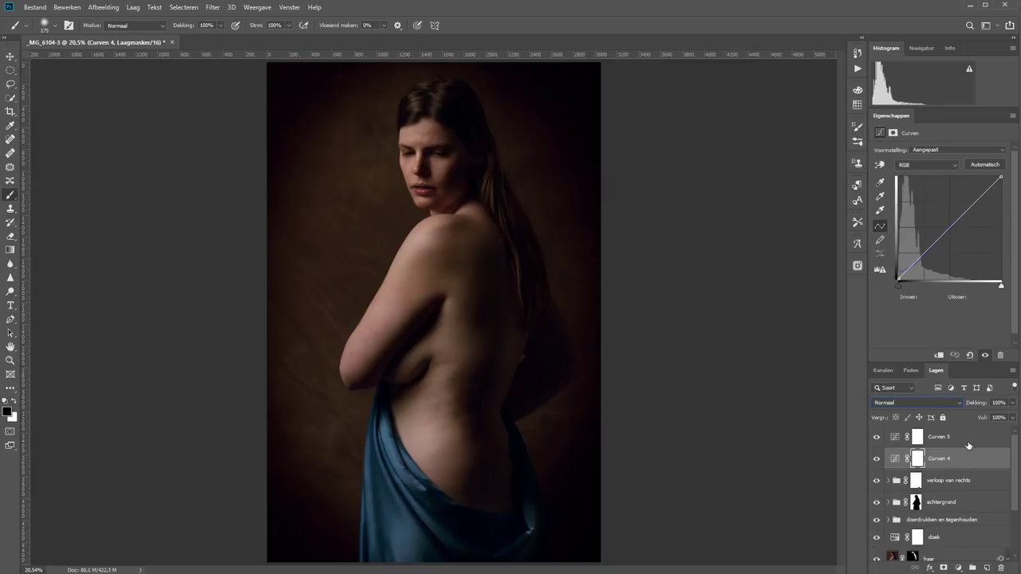
# - Group Curven 5, Curven 4 and verloop van rechts into Groep 1 and expand it
pyautogui.click(968, 445)
pyautogui.keyDown('shift'); pyautogui.click(917, 480); pyautogui.keyUp('shift')
pyautogui.hotkey('ctrl', 'g')
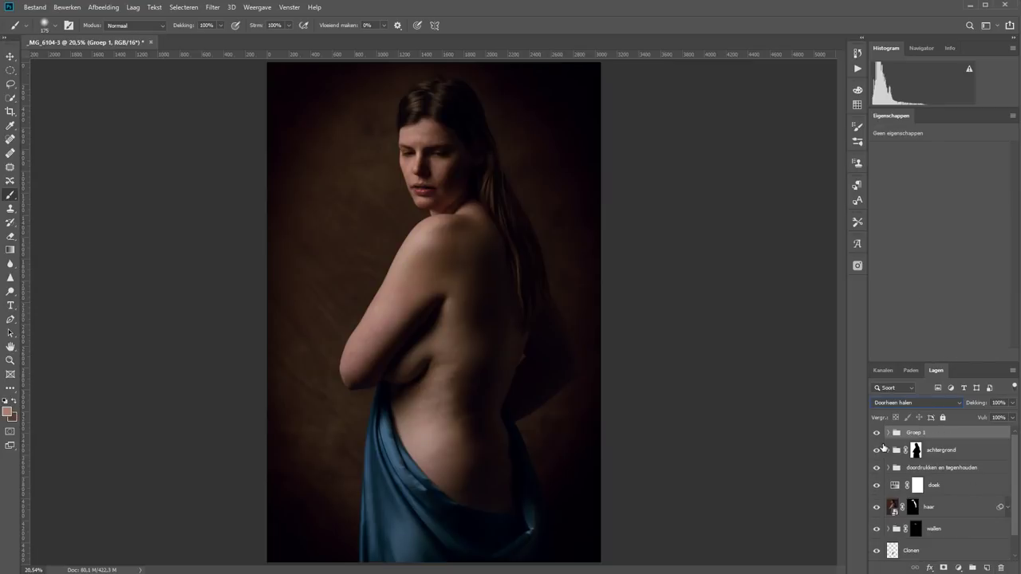
pyautogui.scroll(-14, 916, 402)
pyautogui.click(888, 432)
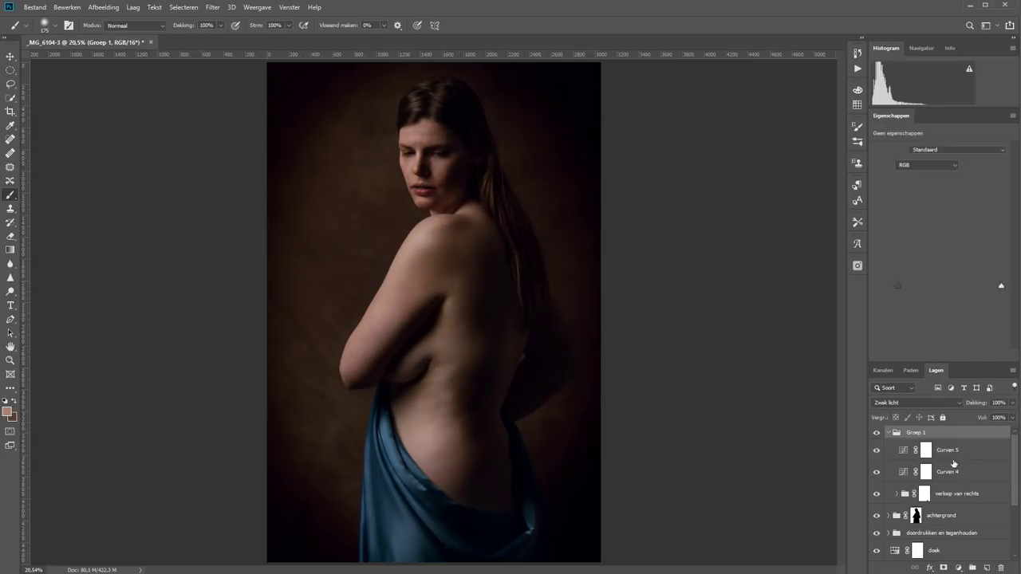
pyautogui.click(953, 463)
# - Add a Kleurtoon/verzadiging layer inside Groep 1 with saturation lowered to -25
pyautogui.click(958, 567)
pyautogui.click(950, 416)
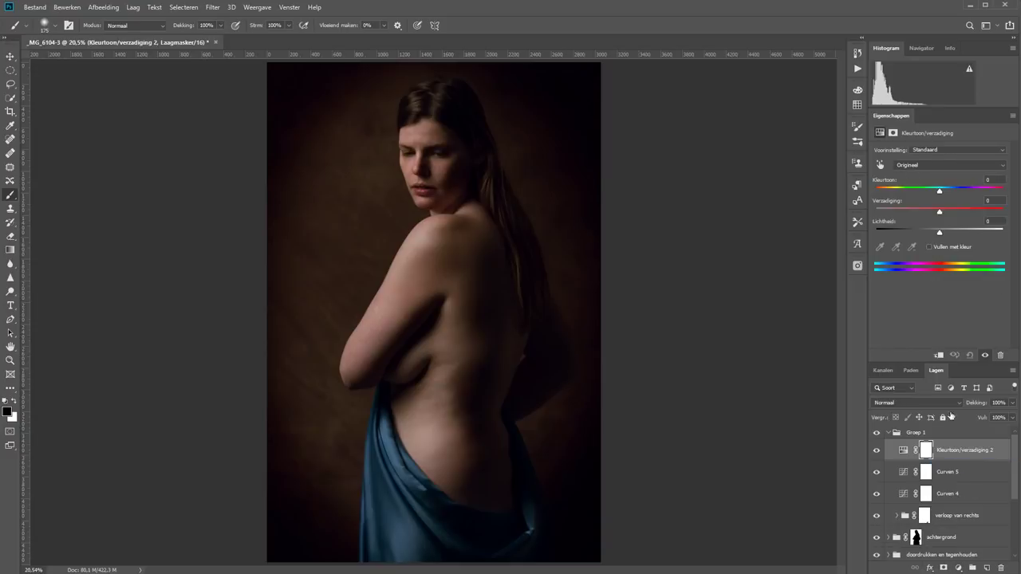
pyautogui.moveTo(939, 211); pyautogui.dragTo(920, 212)
pyautogui.moveTo(922, 217); pyautogui.dragTo(924, 217)
pyautogui.press('z')
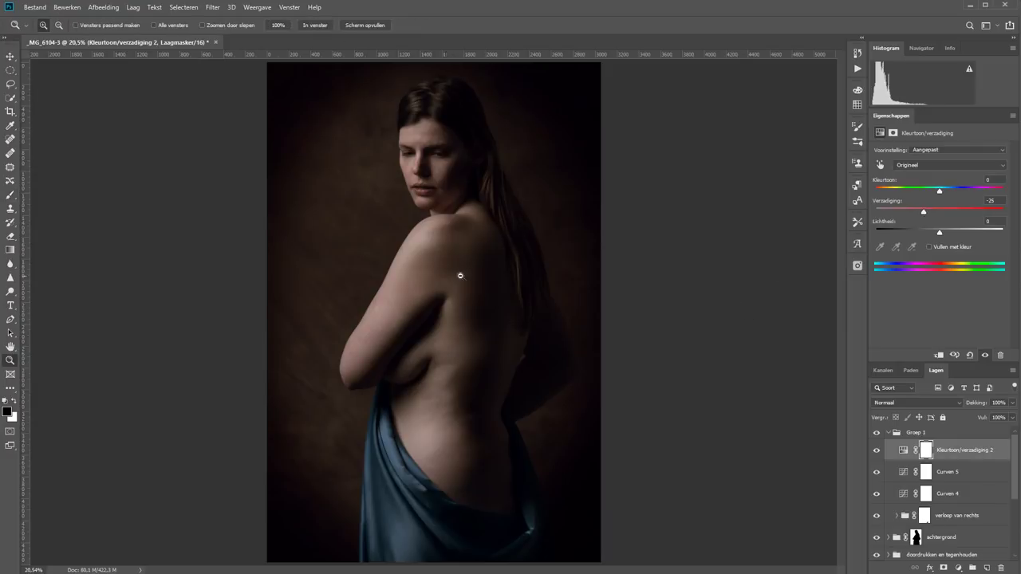
pyautogui.keyDown('alt'); pyautogui.click(461, 276); pyautogui.keyUp('alt')
pyautogui.moveTo(448, 366); pyautogui.dragTo(474, 303)
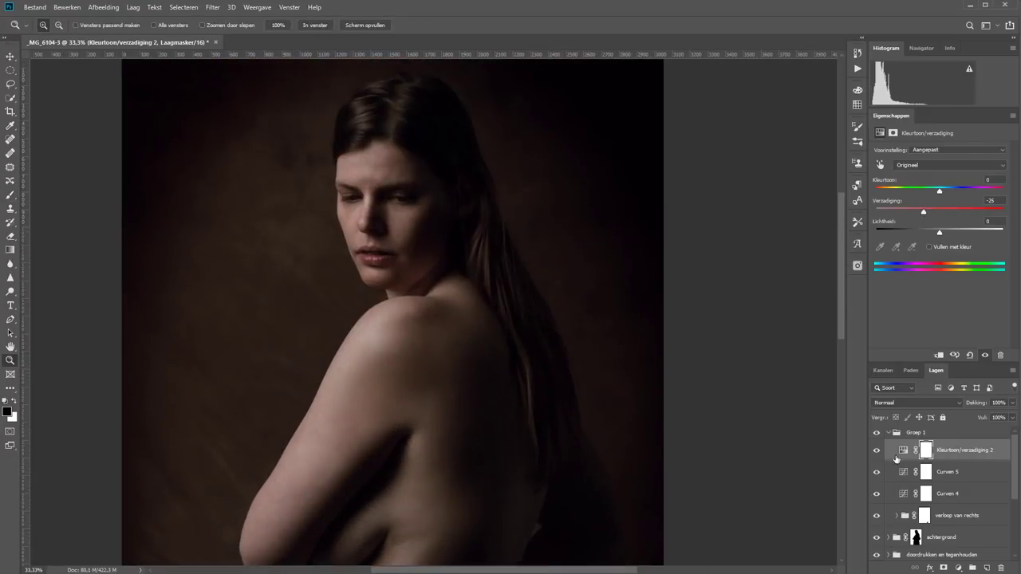
# - Toggle Groep 1 off and on to compare the image with and without the grading
pyautogui.click(918, 433)
pyautogui.click(878, 432)
pyautogui.click(878, 432)
pyautogui.scroll(-1, 918, 495)
# - Select Clonen and view only the original photo with the Clonen retouching
pyautogui.moveTo(314, 187); pyautogui.dragTo(395, 223)
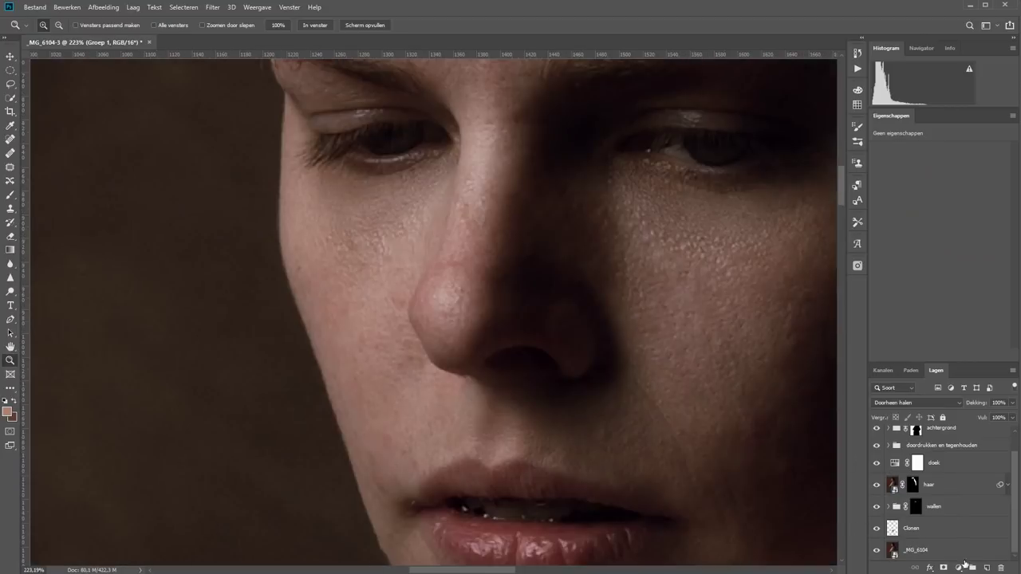
pyautogui.click(917, 532)
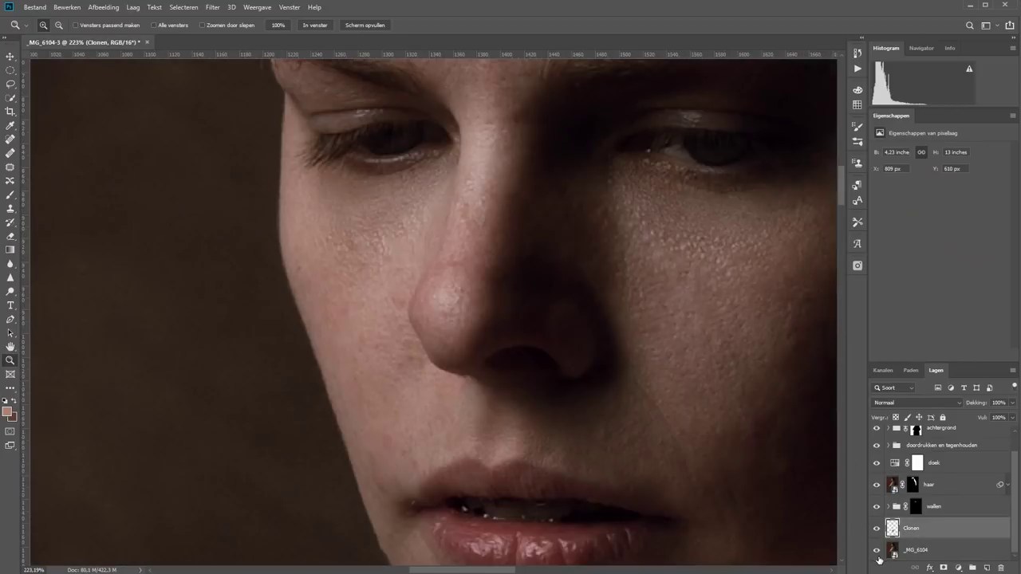
pyautogui.keyDown('alt'); pyautogui.click(881, 544); pyautogui.keyUp('alt')
pyautogui.click(876, 528)
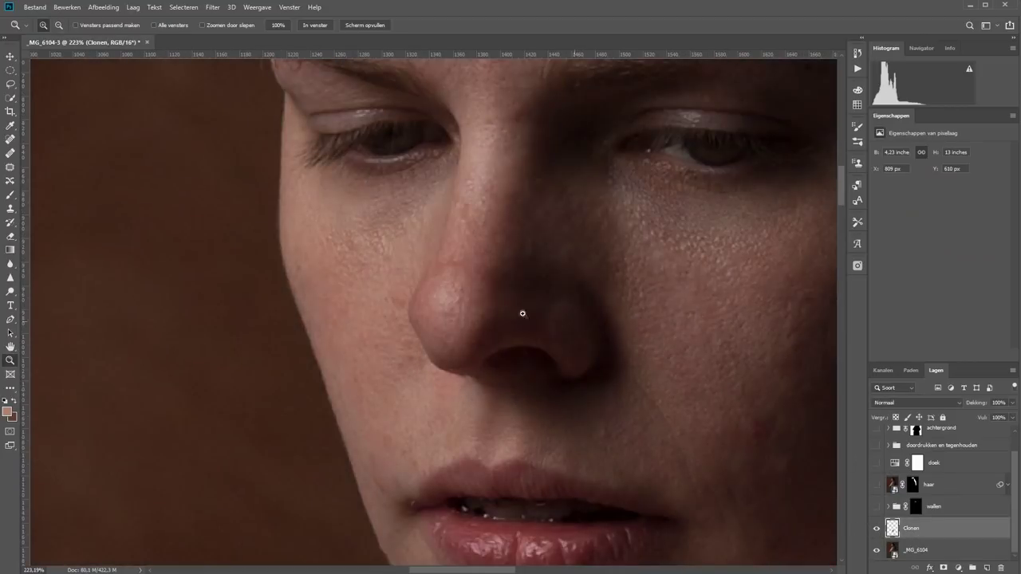
# - Heal a nose spot with a 25 px Healing Brush, then show the other retouching layers
pyautogui.press('j')
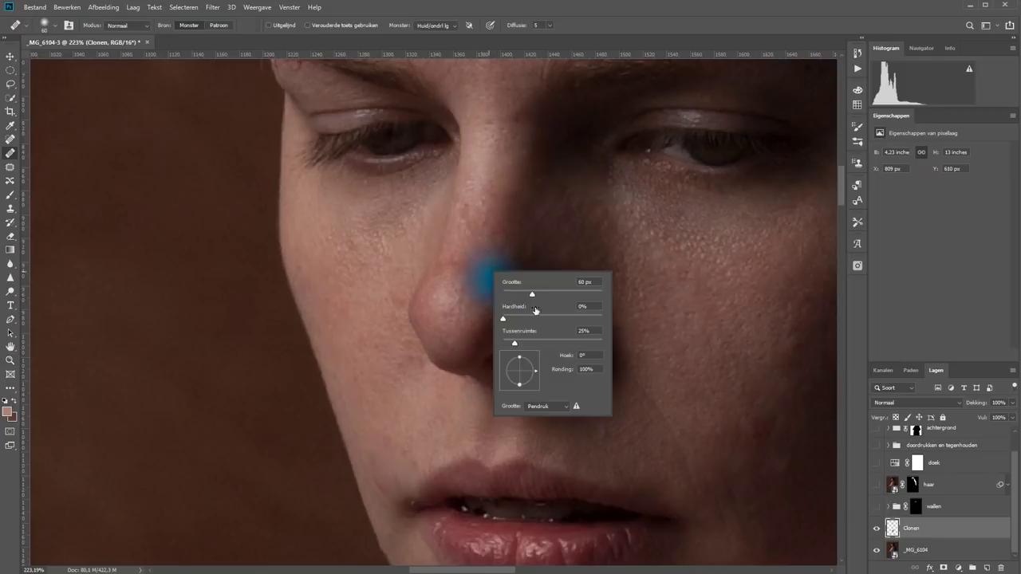
pyautogui.rightClick(491, 273)
pyautogui.moveTo(524, 297); pyautogui.dragTo(515, 297)
pyautogui.click(466, 240)
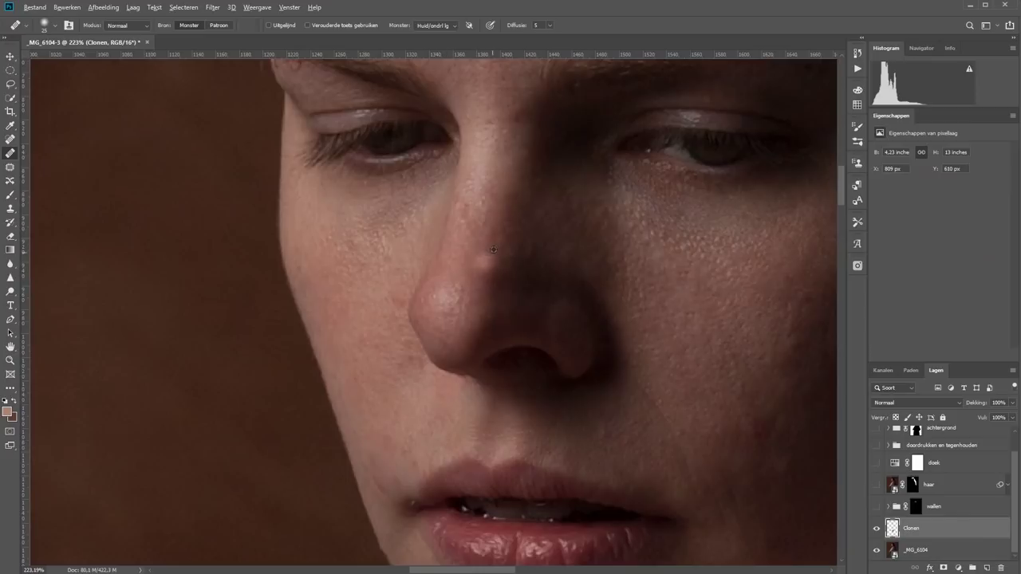
pyautogui.keyDown('alt'); pyautogui.click(489, 244); pyautogui.keyUp('alt')
pyautogui.click(475, 287)
pyautogui.moveTo(886, 508); pyautogui.dragTo(889, 466)
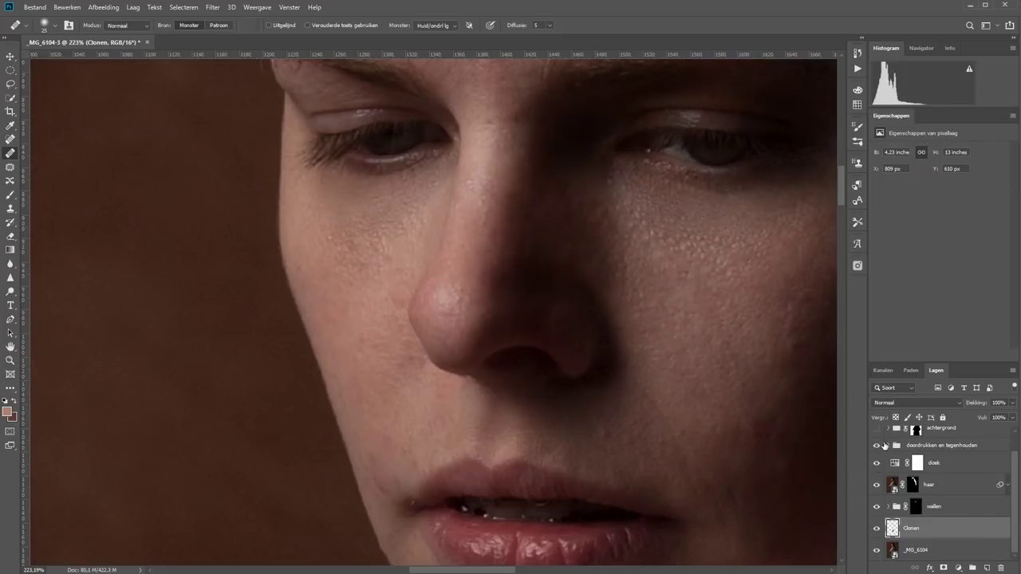
# - Turn Groep 1 back on, rename it 'toning', and fit the image on screen
pyautogui.click(877, 432)
pyautogui.doubleClick(914, 433)
pyautogui.write('toning')
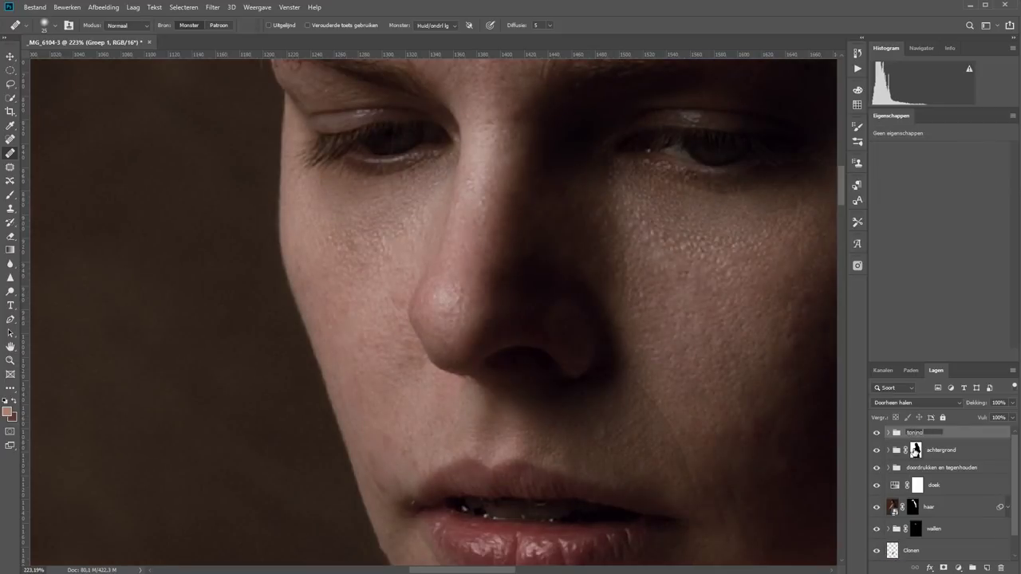
pyautogui.hotkey('ctrl', '0')
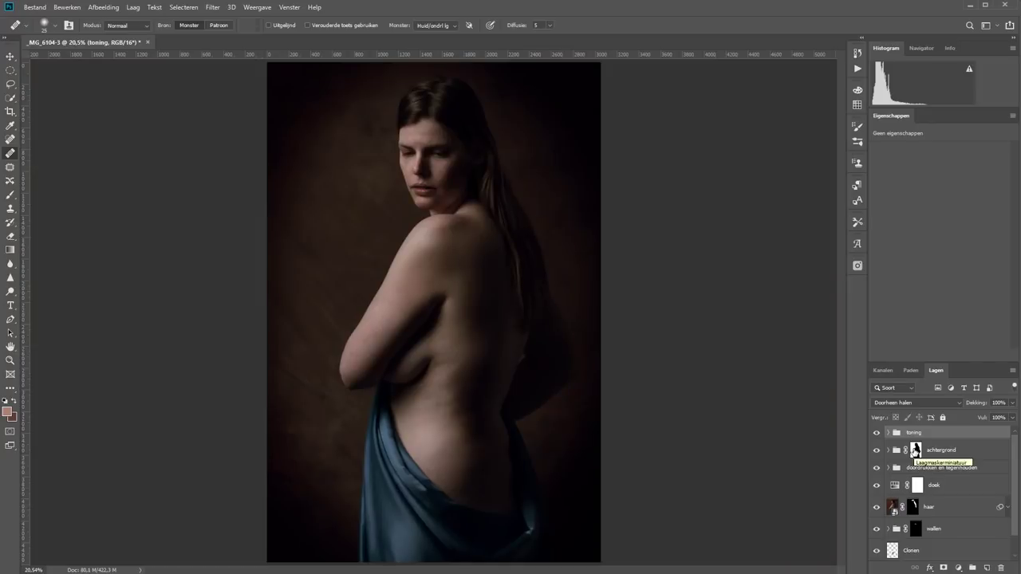
# - Switch to the untoned original photo and back to compare before and after
pyautogui.scroll(-1, 914, 453)
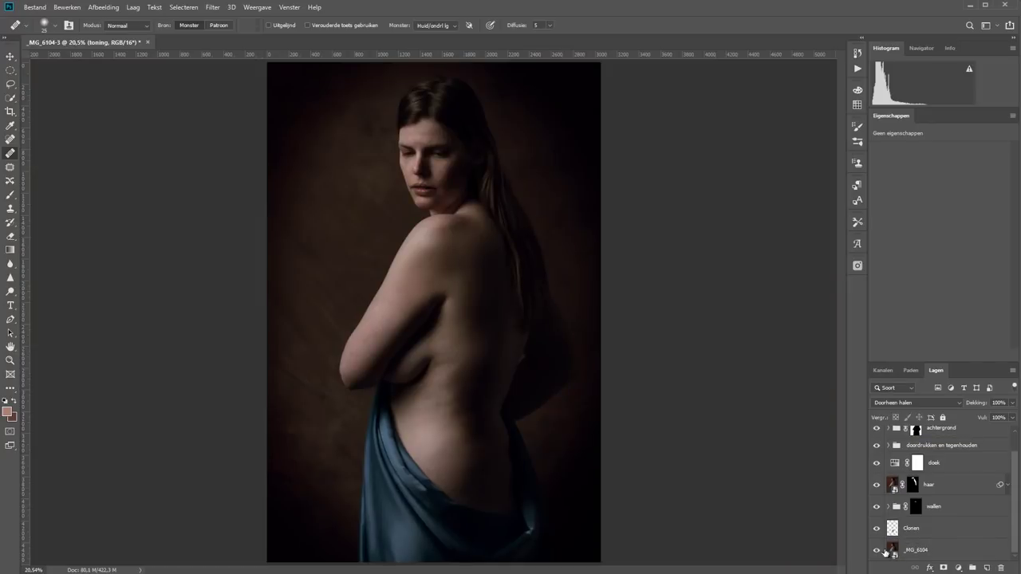
pyautogui.click(877, 552)
pyautogui.keyDown('alt'); pyautogui.click(877, 552); pyautogui.keyUp('alt')
pyautogui.keyDown('alt'); pyautogui.click(877, 552); pyautogui.keyUp('alt')
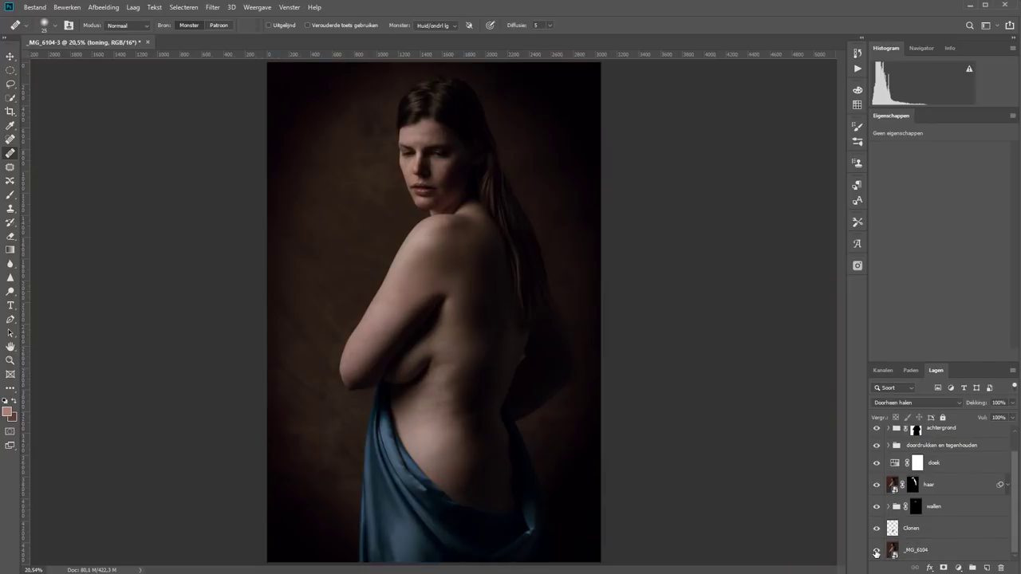